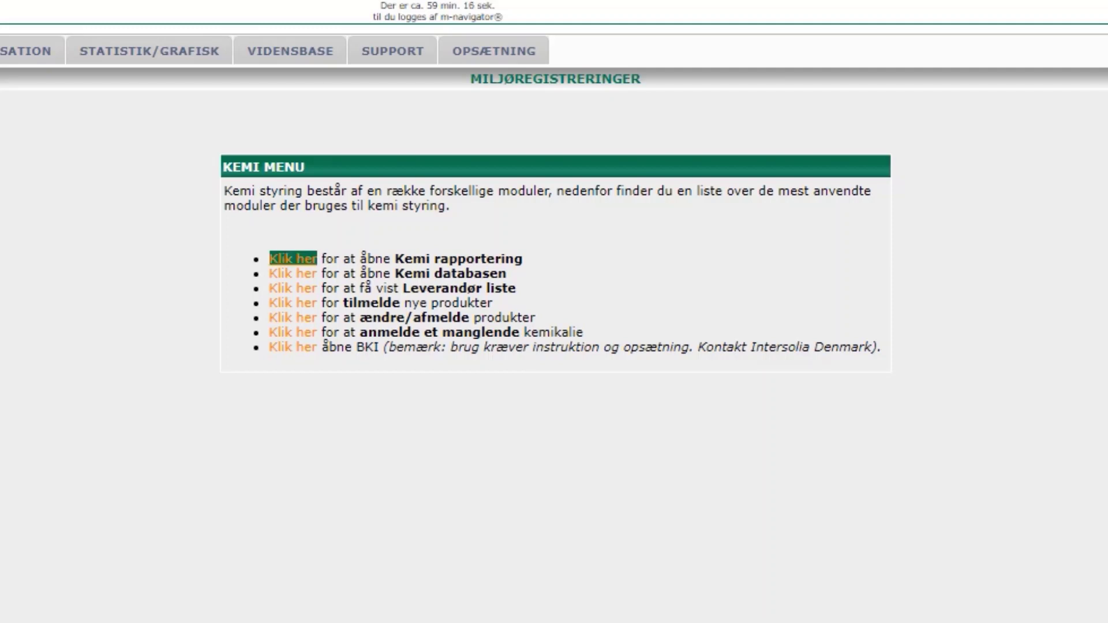
- Open the purchased-chemicals registration, then try and clear product number 123456
left_click(292, 258)
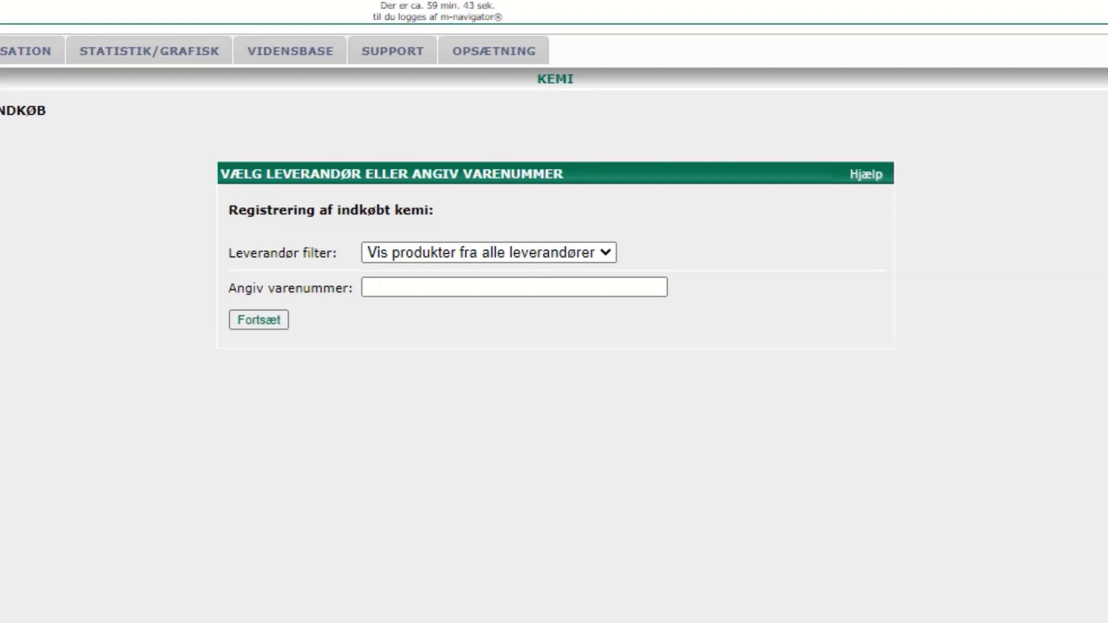
left_click(513, 287)
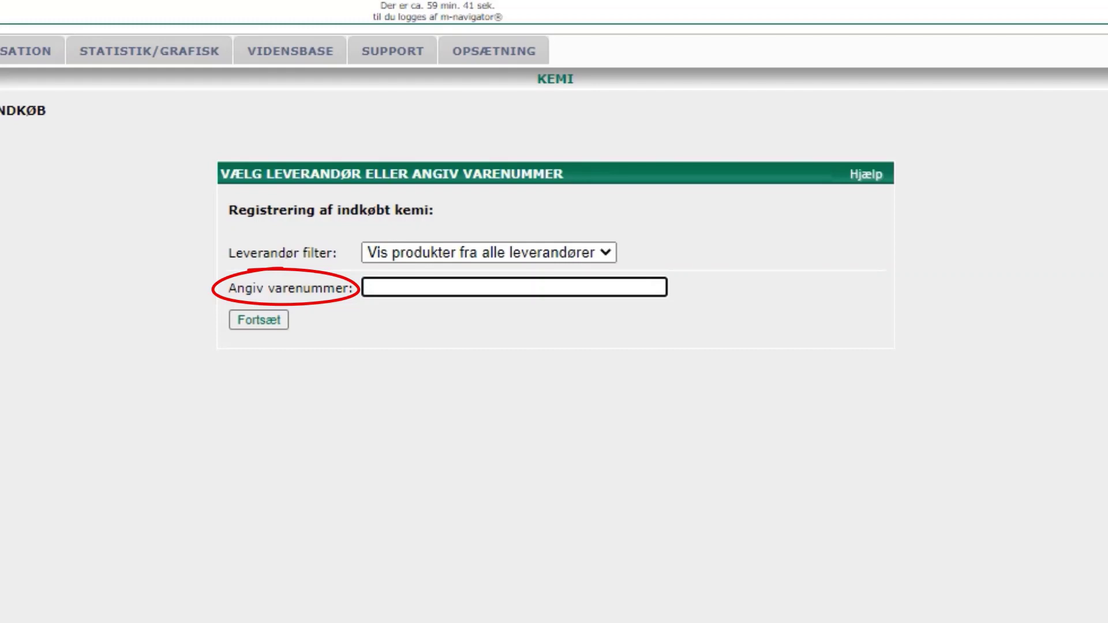
type("123456")
key("ctrl+a")
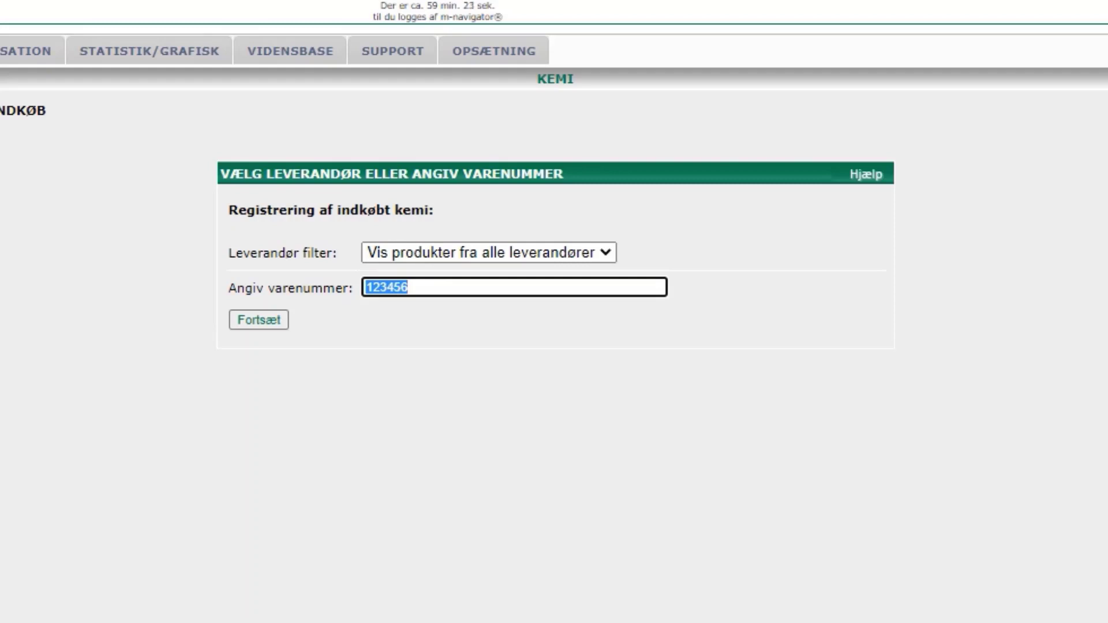
key("BackSpace")
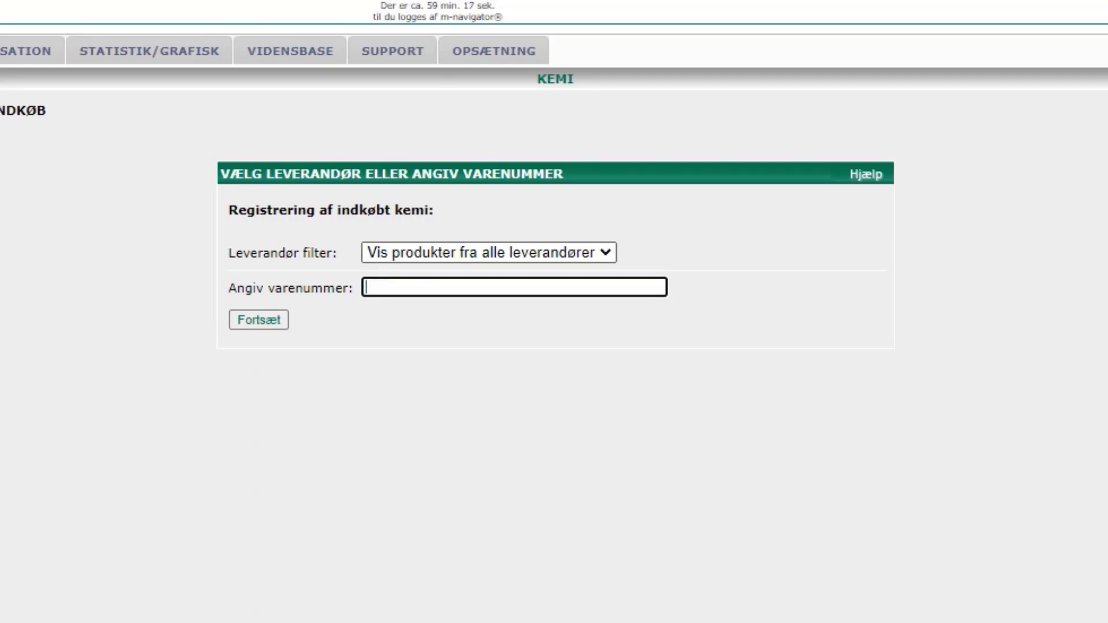
- Filter by supplier FTZ Autodele & Værktøj A/S and continue to its product list
left_click(489, 253)
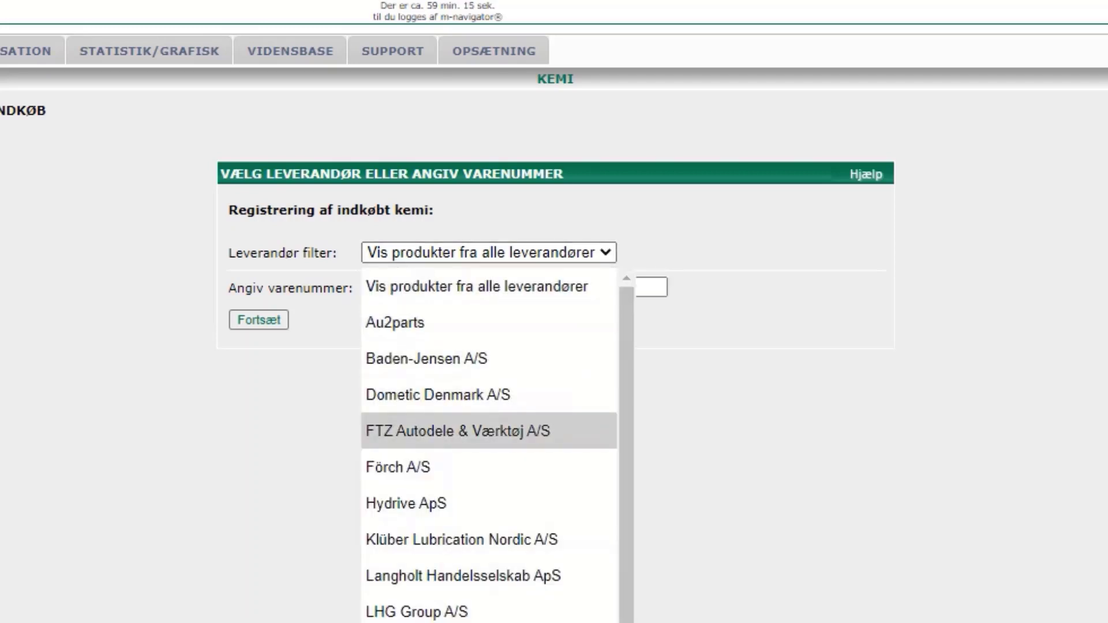
key("Return")
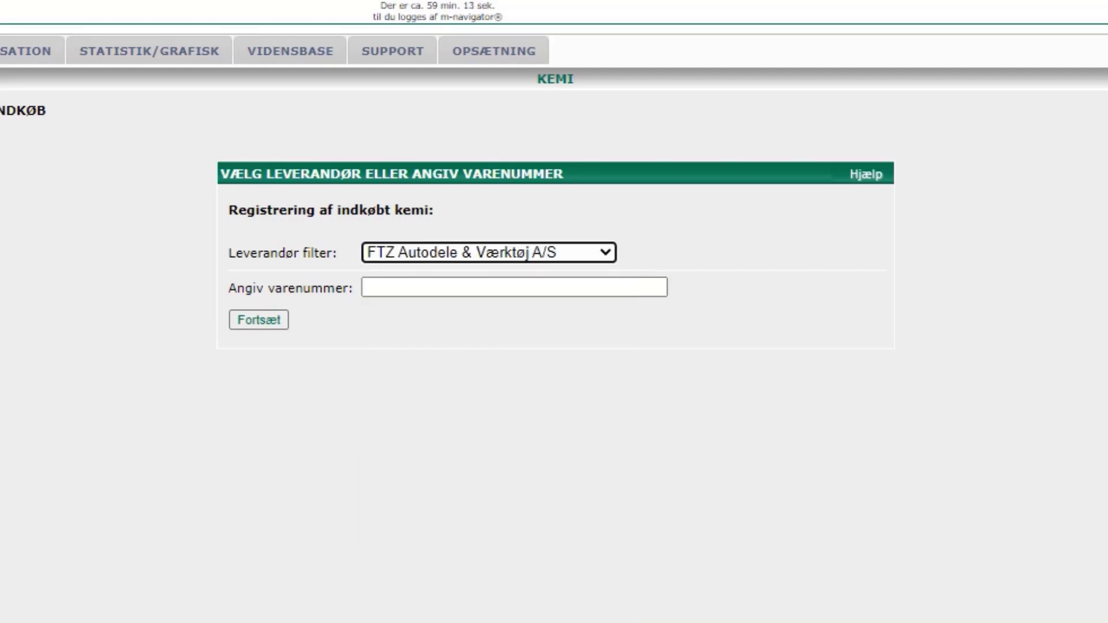
left_click(259, 319)
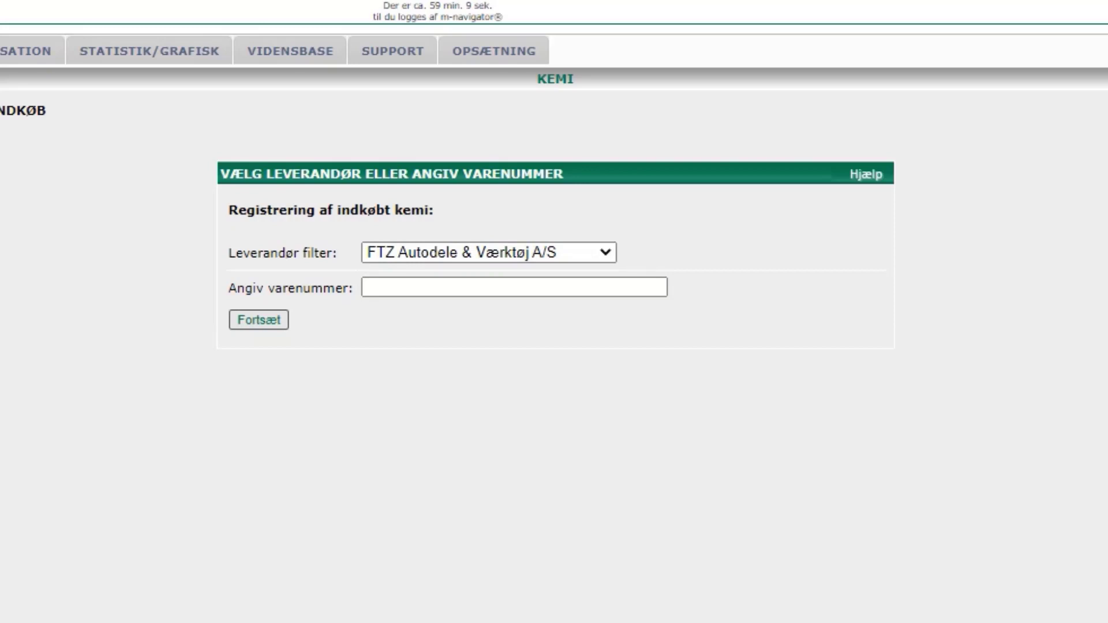
left_click(483, 214)
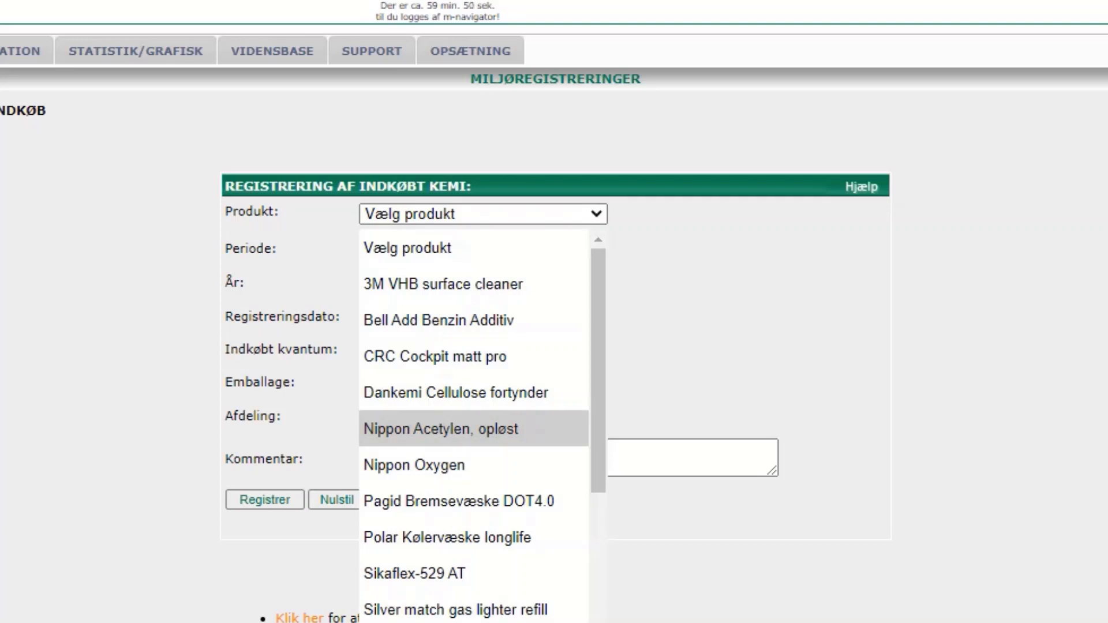
- Choose product Nippon Acetylen, opløst, keep period August 2021 and registration date 03/09/21
left_click(440, 428)
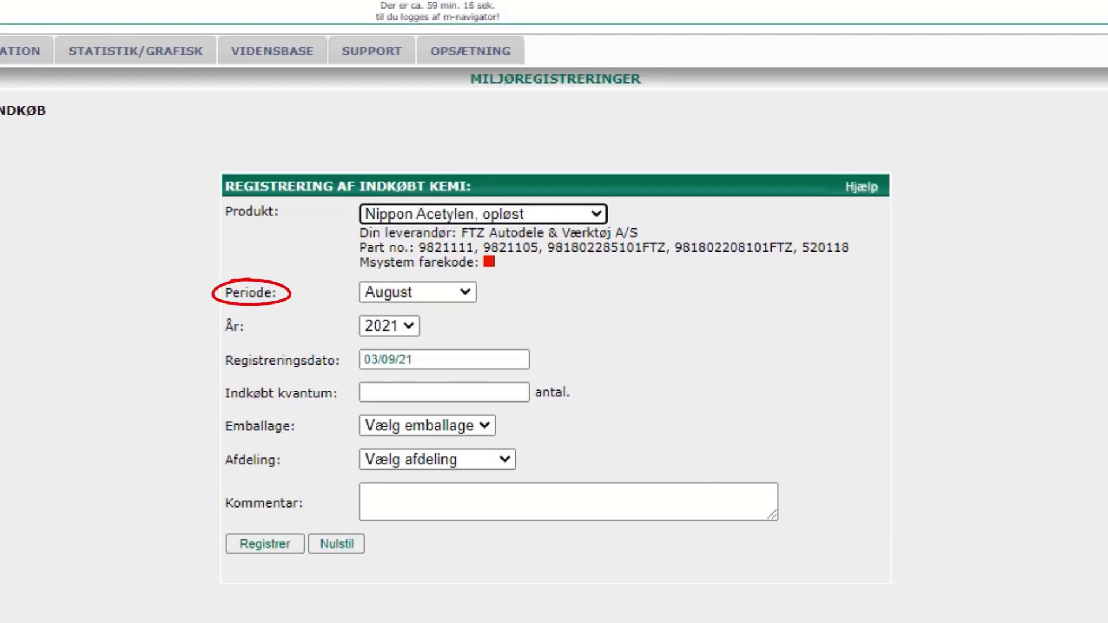
left_click(418, 292)
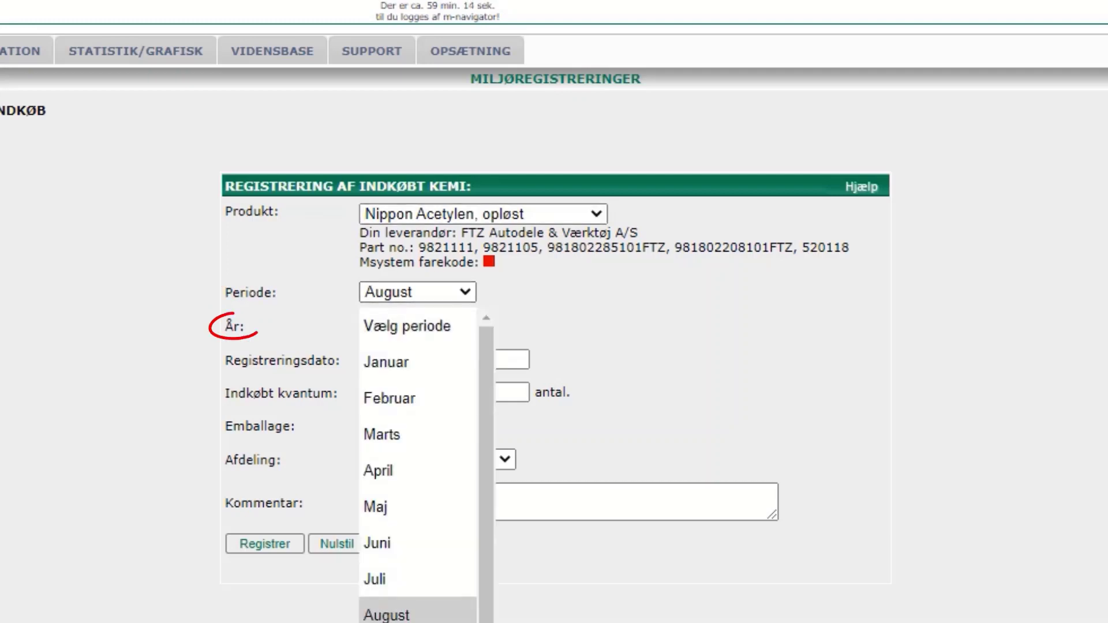
left_click(386, 615)
left_click(389, 326)
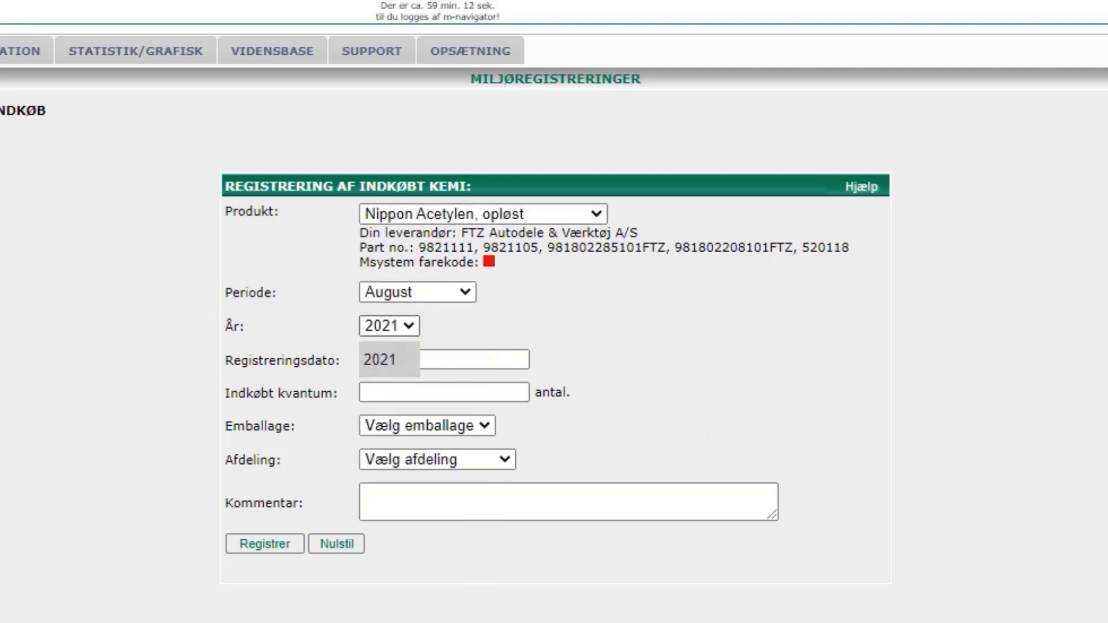
key("Return")
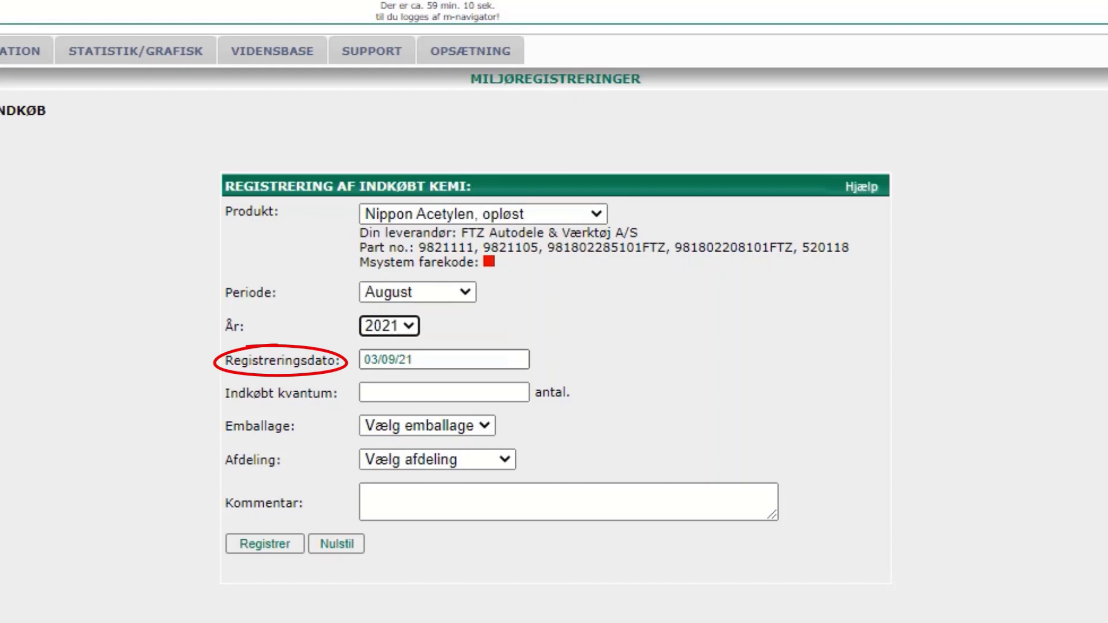
key("Tab")
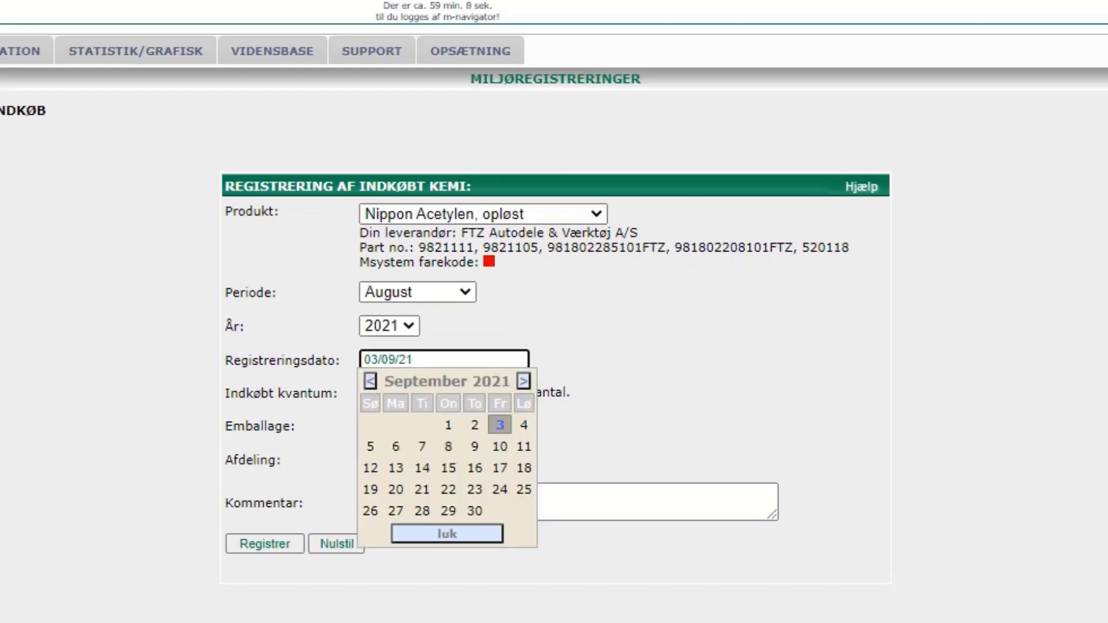
key("Escape")
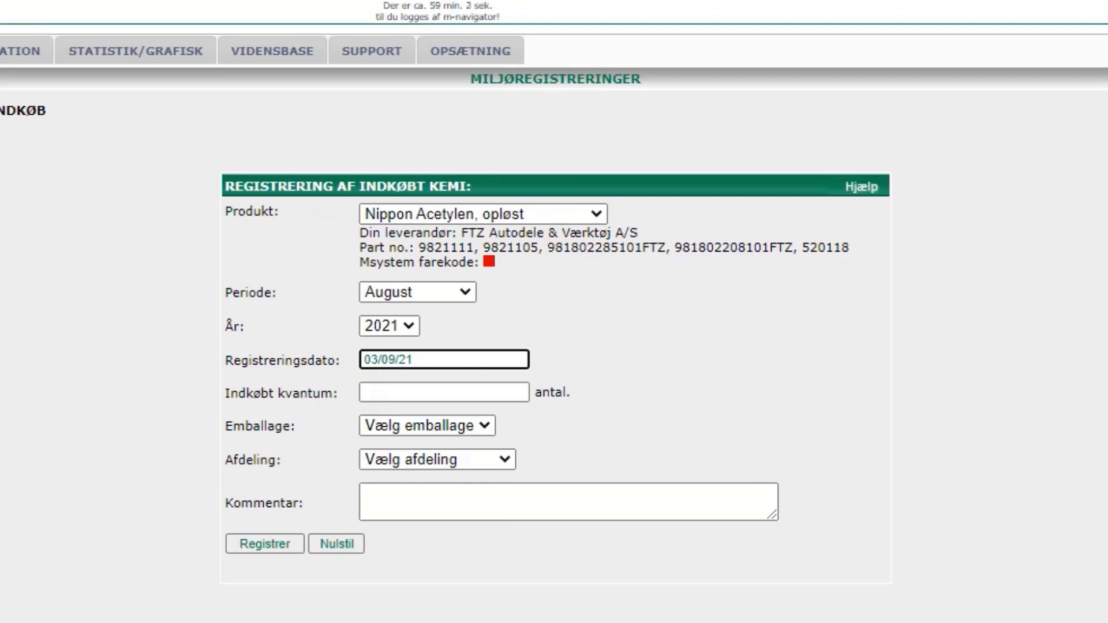
left_click(404, 392)
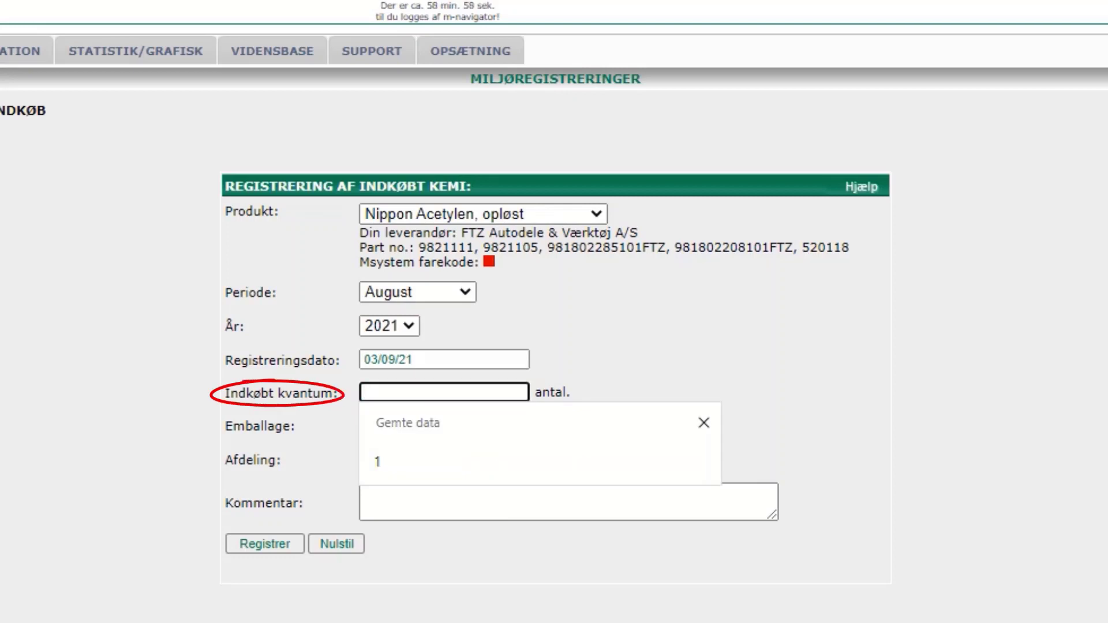
- Enter purchased quantity 1 with 10 ltr. packaging
type("1")
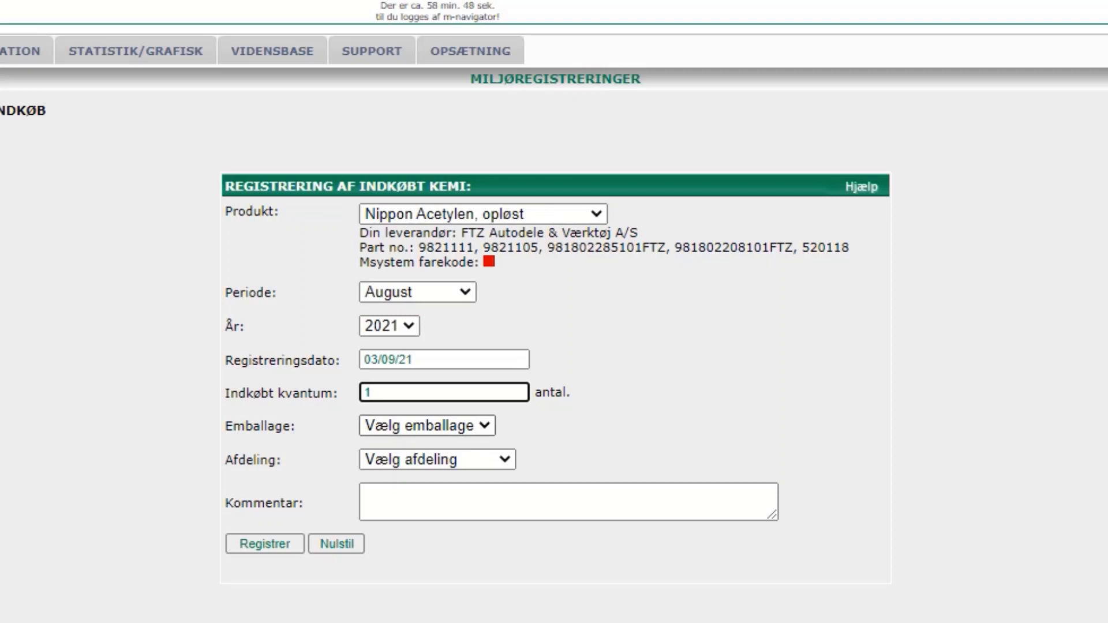
left_click(427, 426)
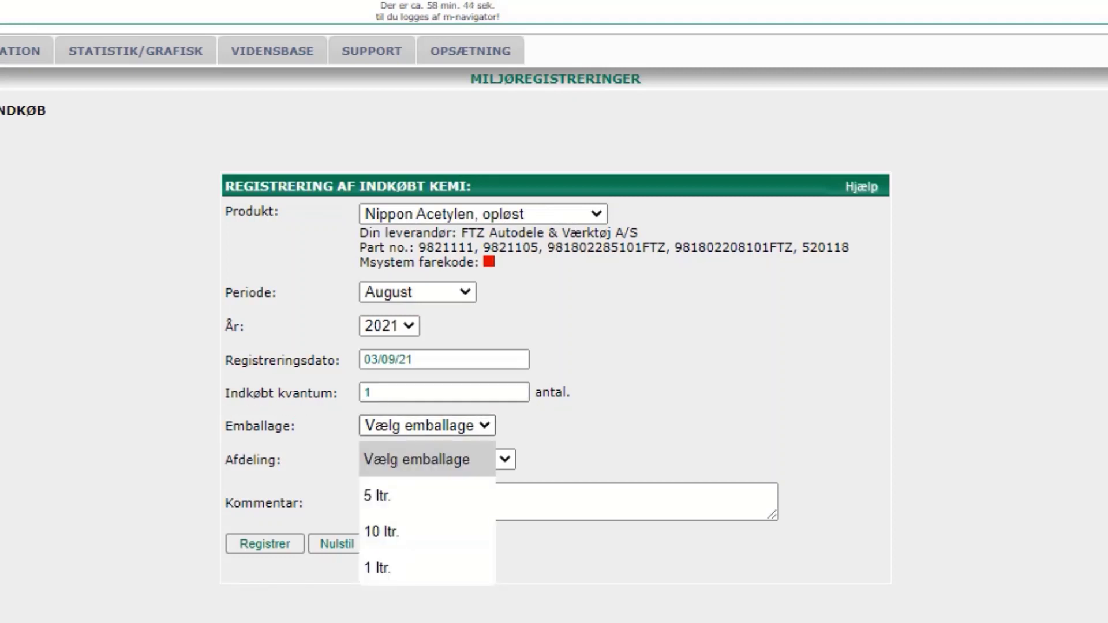
key("Down")
key("Down")
key("Return")
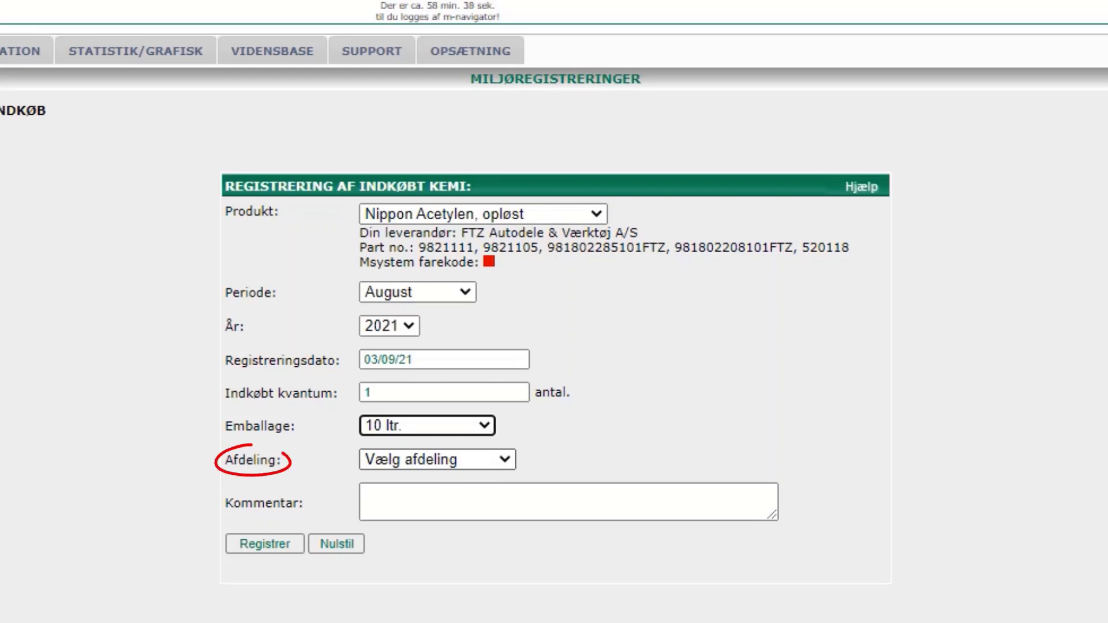
- Assign the purchase to Pladeværksted and add the comment '543,35 kr'
left_click(437, 460)
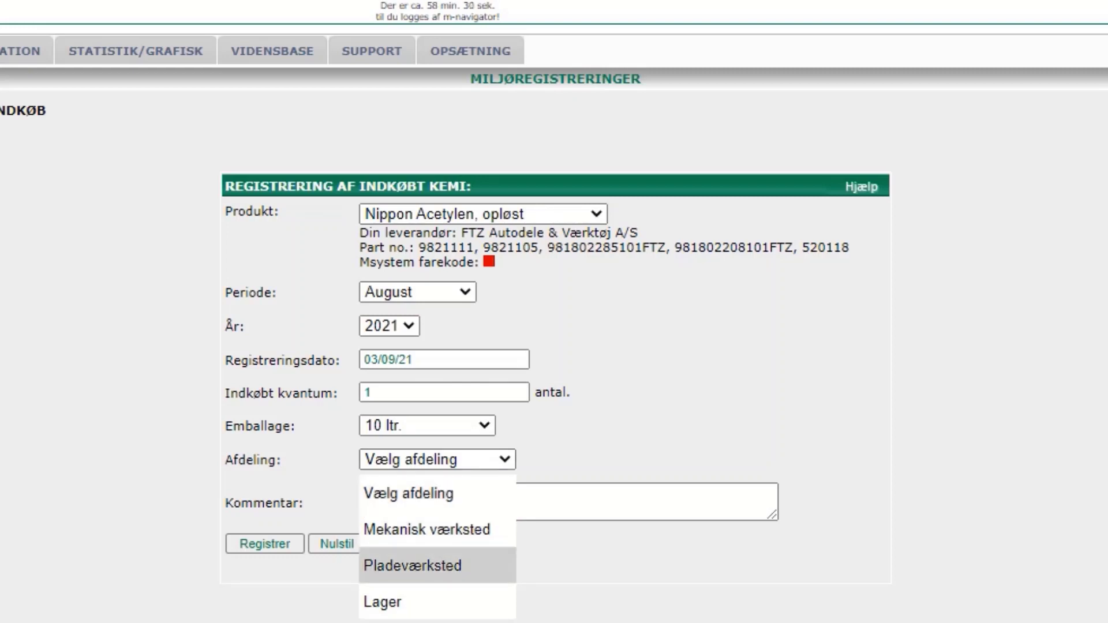
left_click(436, 566)
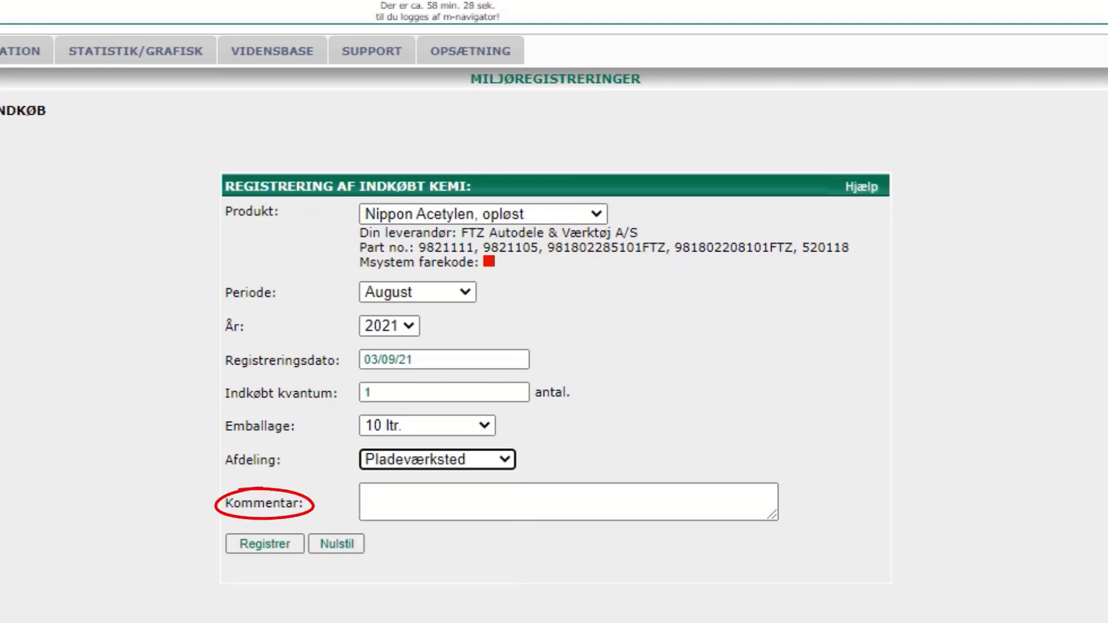
left_click(439, 502)
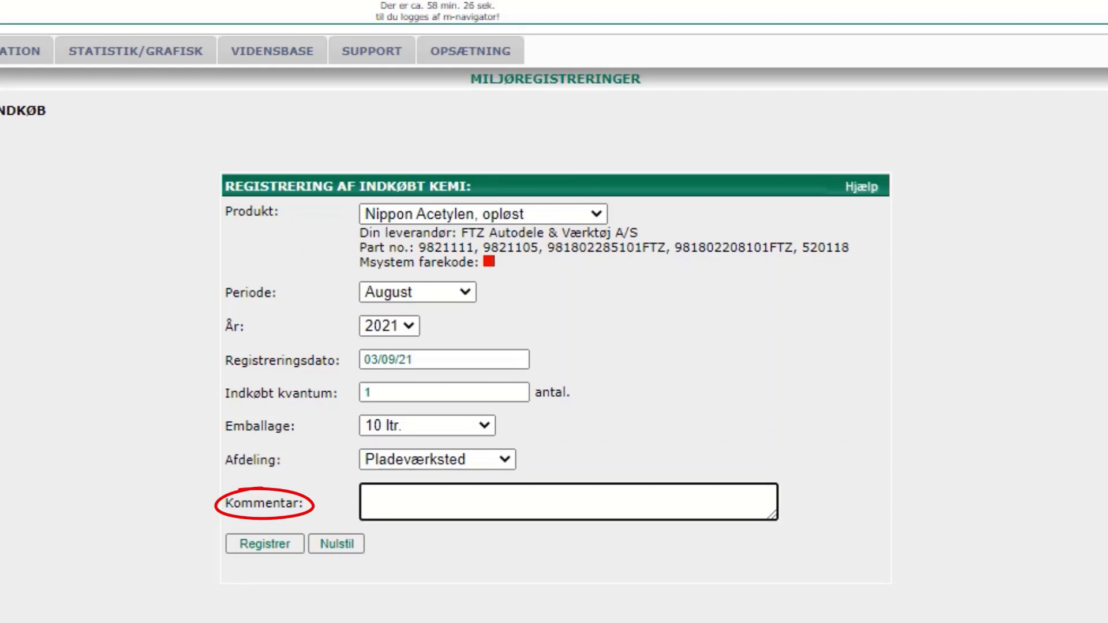
type("543,")
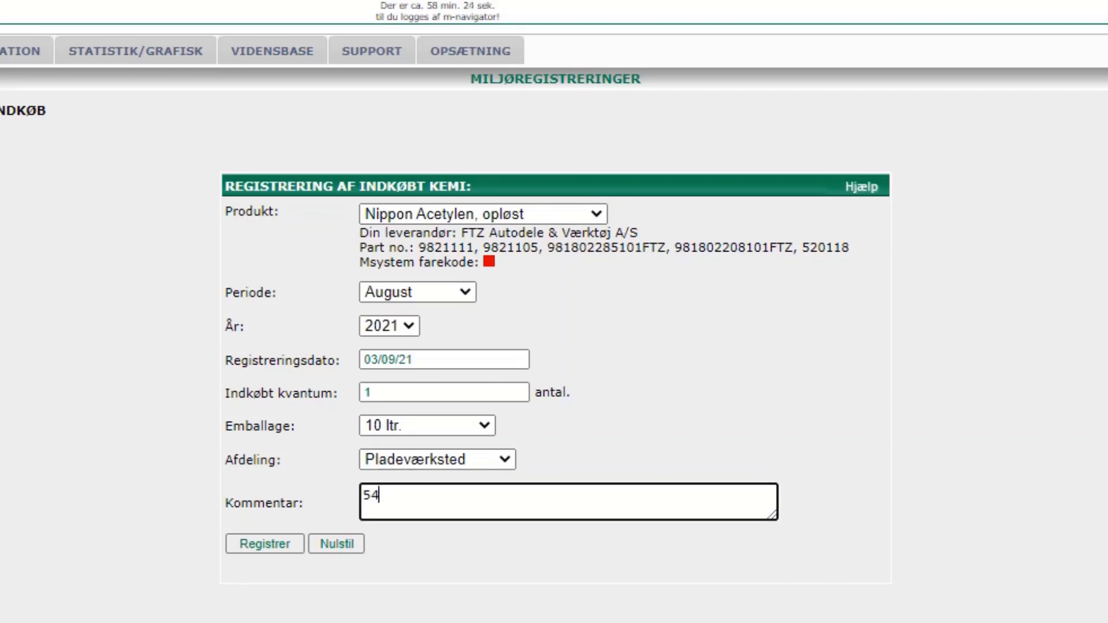
type("35 kr")
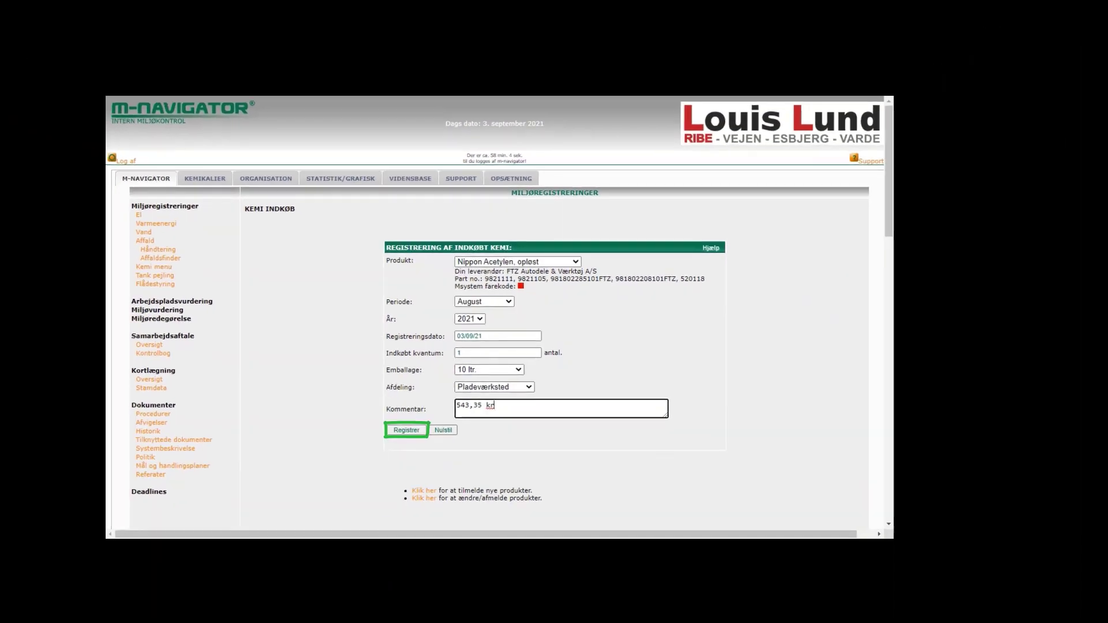
scroll(554, 312, "down", 12)
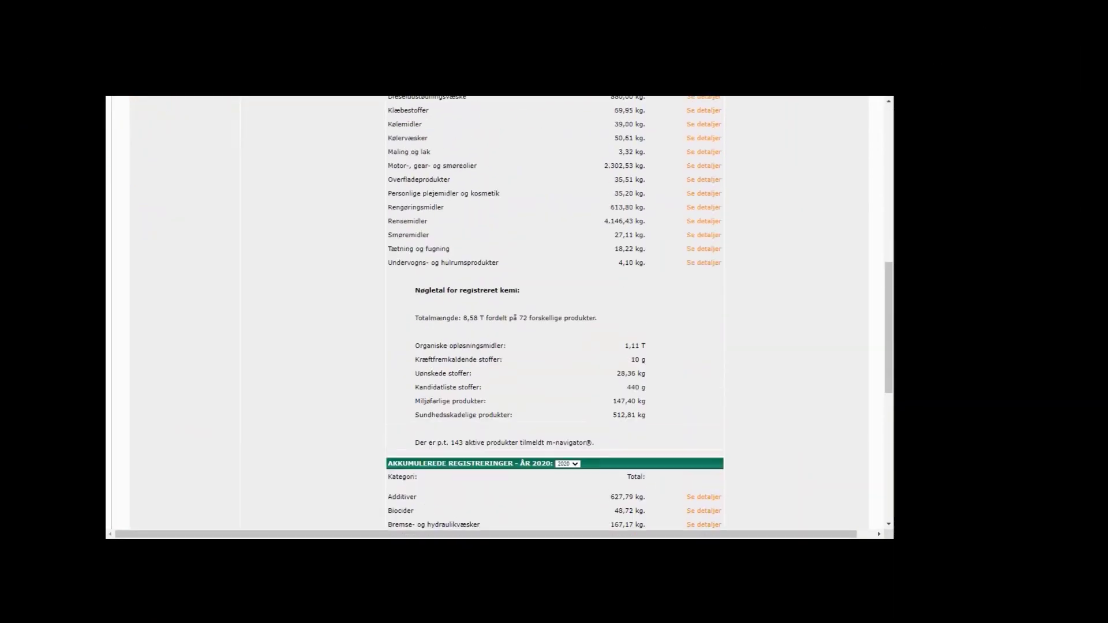
scroll(554, 312, "up", 2)
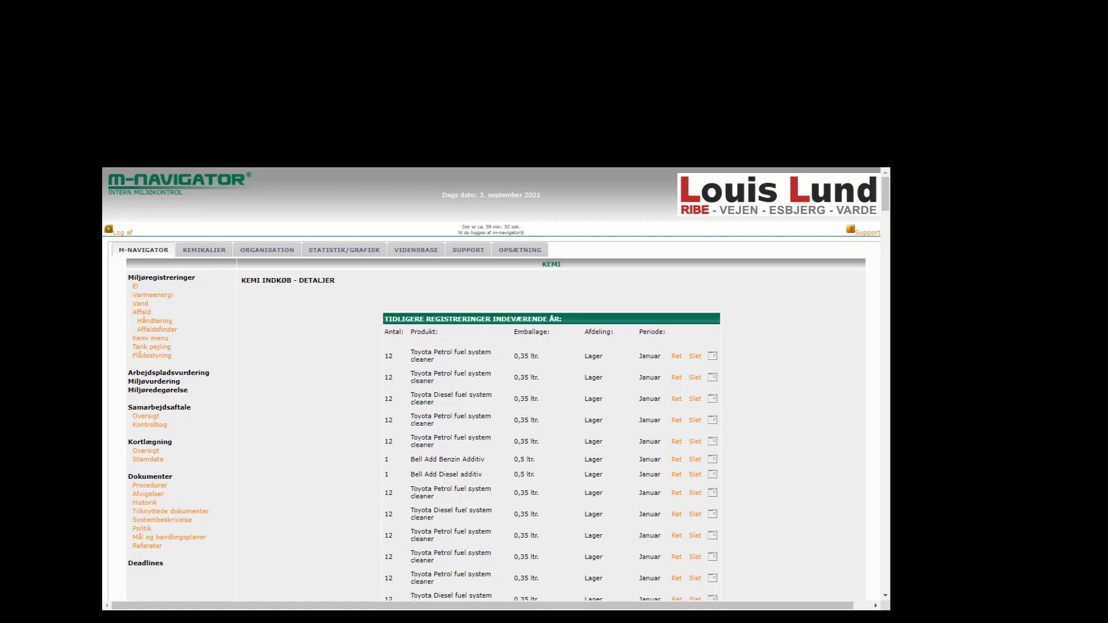
scroll(496, 384, "down", 12)
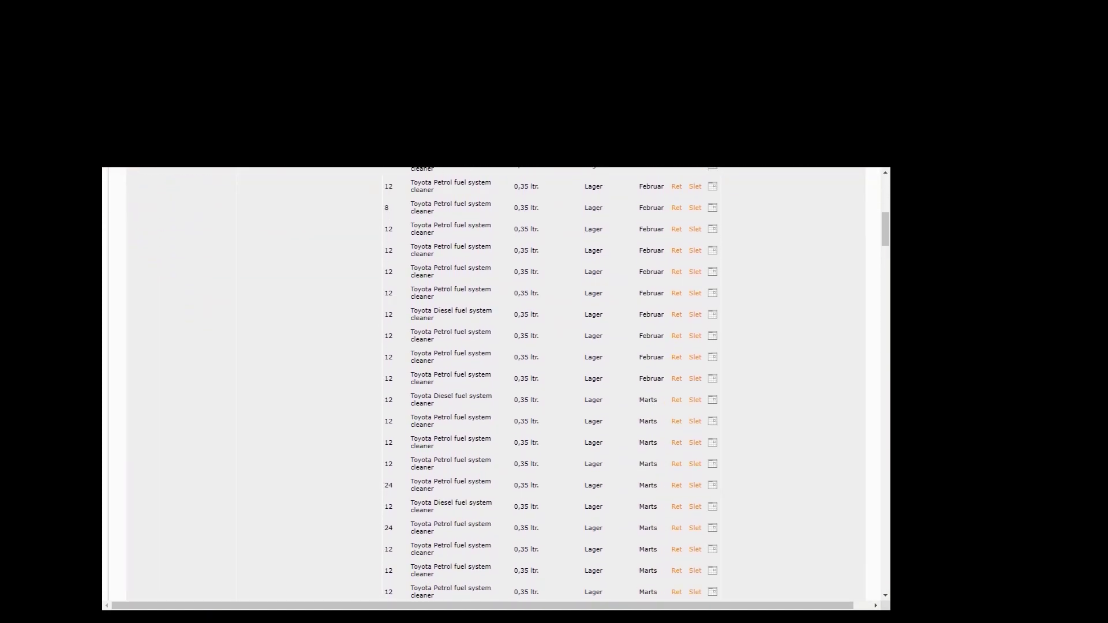
scroll(551, 384, "down", 6)
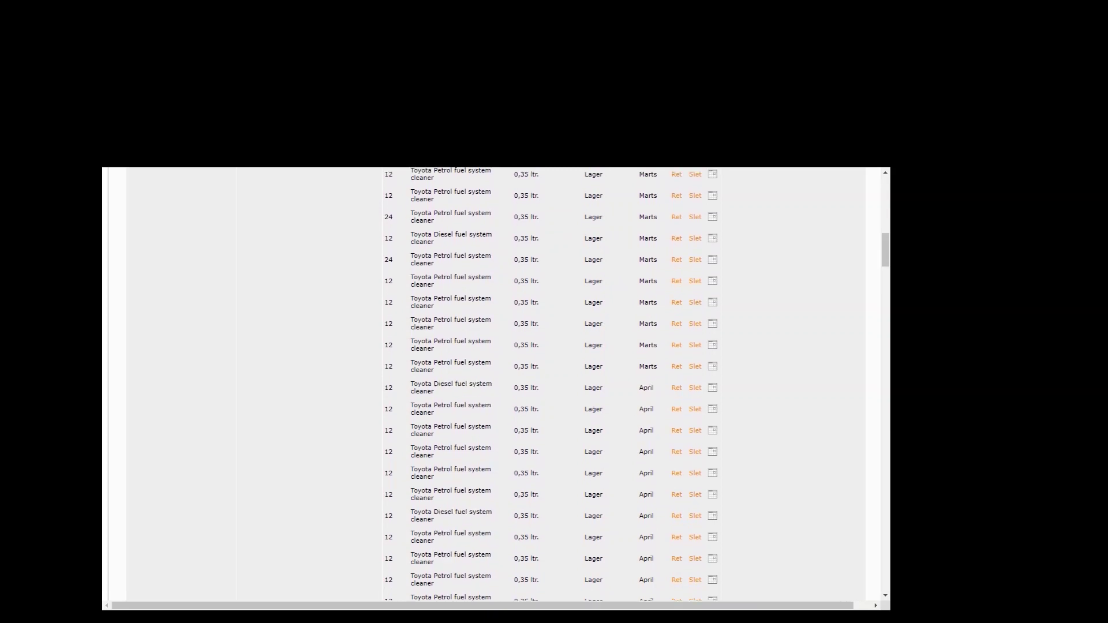
scroll(551, 384, "down", 9)
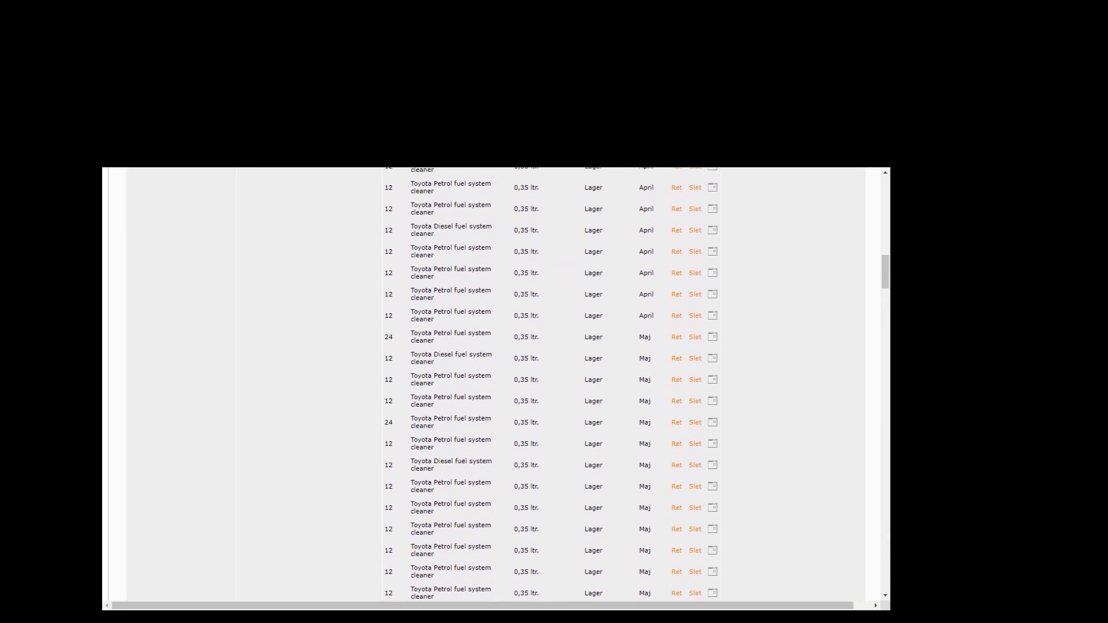
scroll(551, 384, "down", 10)
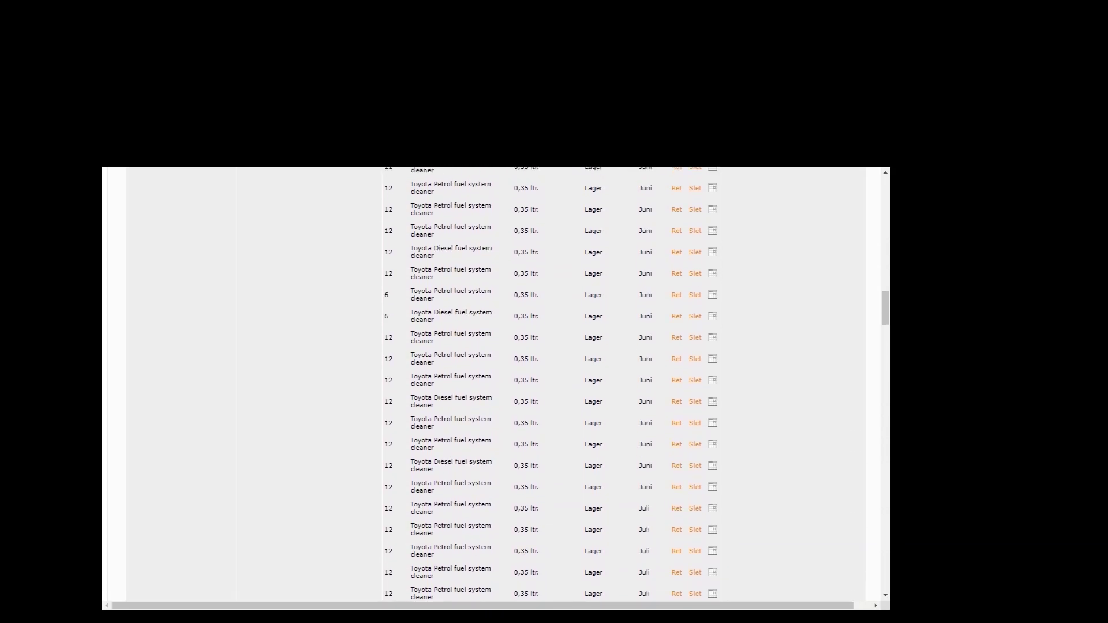
scroll(550, 383, "down", 5)
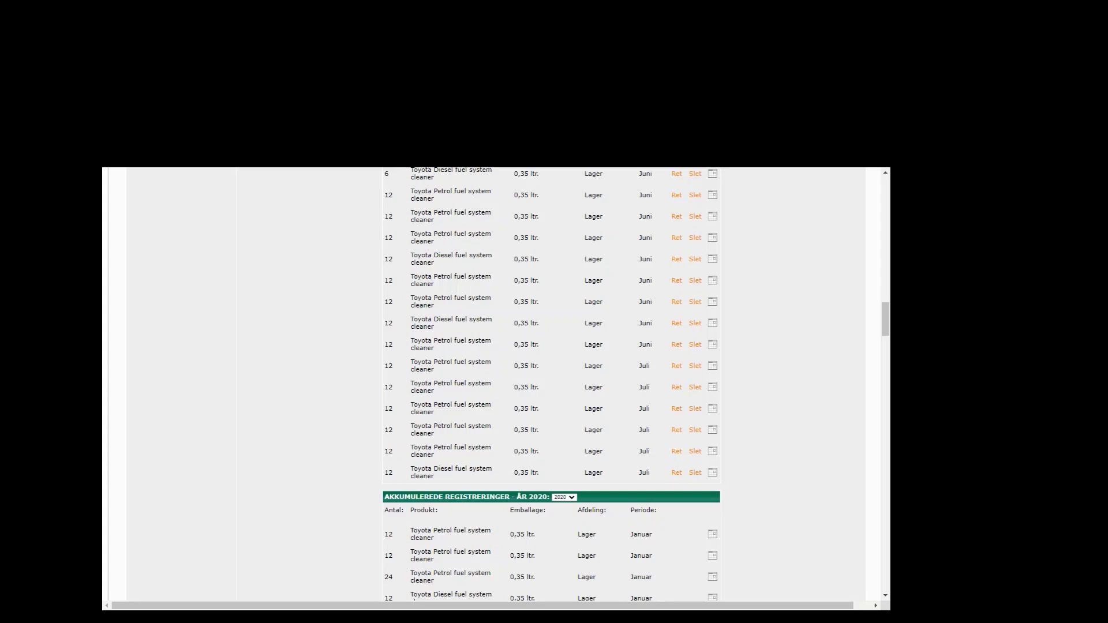
left_click_drag(410, 469, 434, 477)
mouse_move(406, 398)
left_mouse_down()
mouse_move(431, 417)
mouse_move(492, 417)
left_mouse_up()
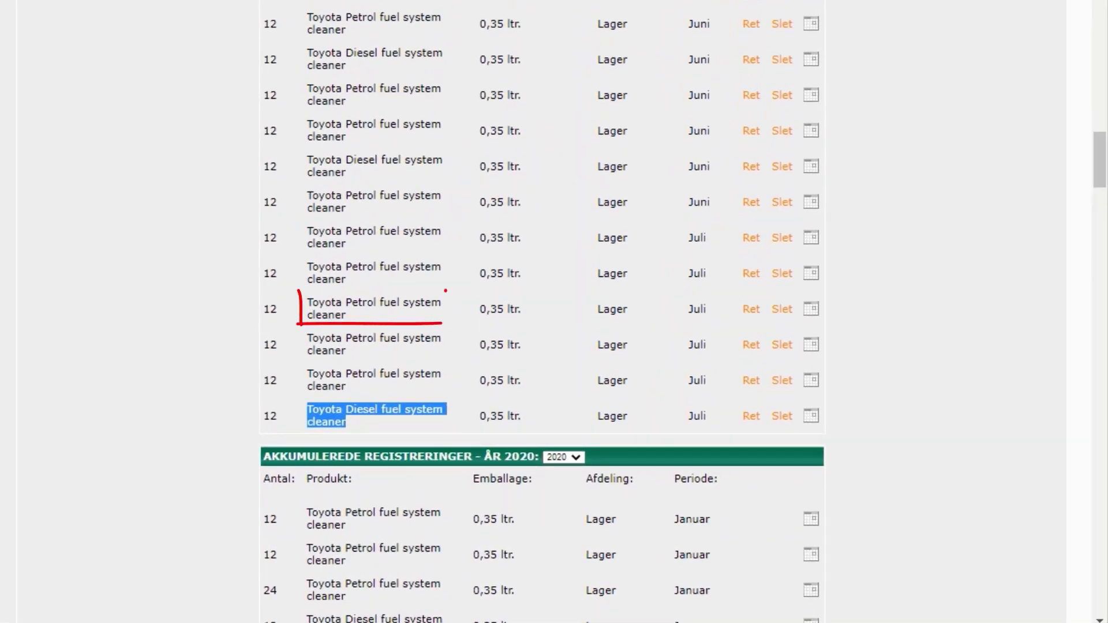
left_click_drag(445, 291, 442, 325)
left_click_drag(300, 291, 447, 290)
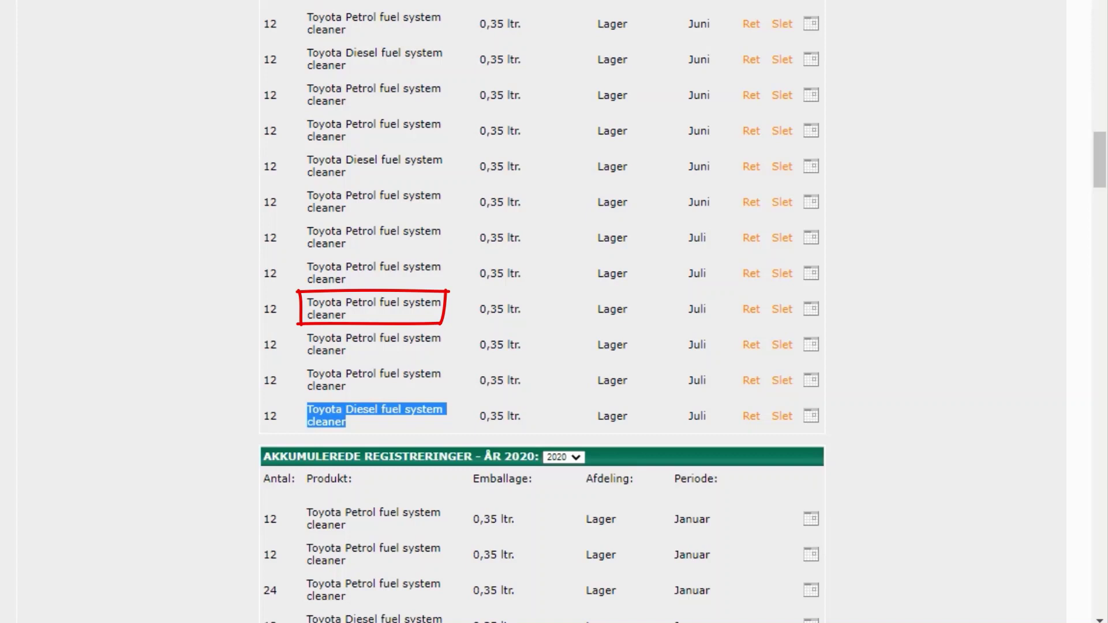
left_click_drag(779, 292, 776, 292)
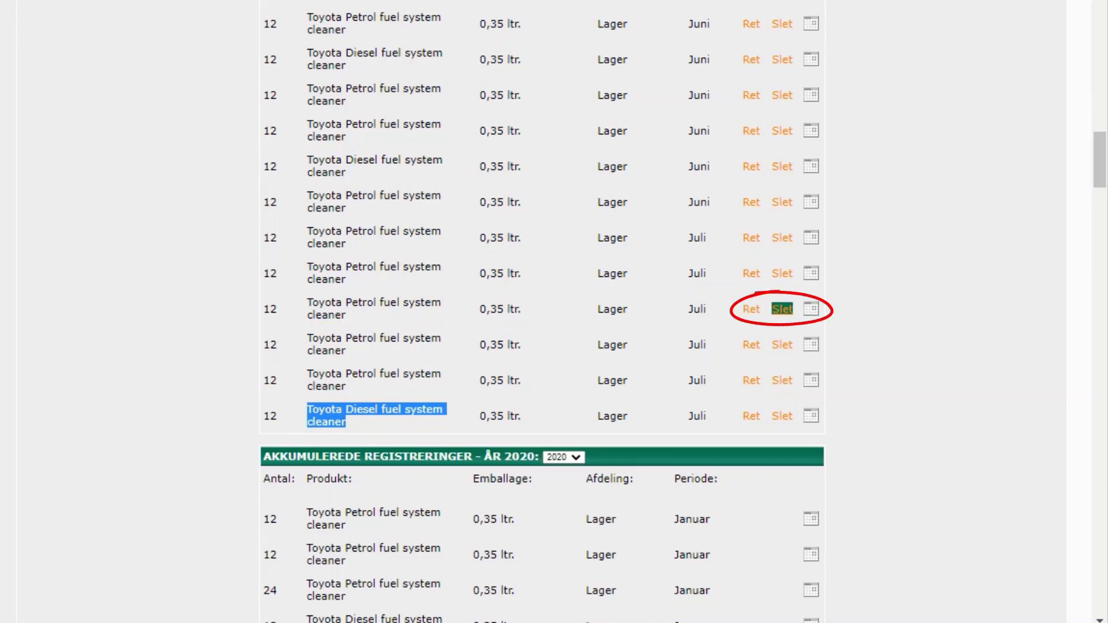
mouse_move(811, 311)
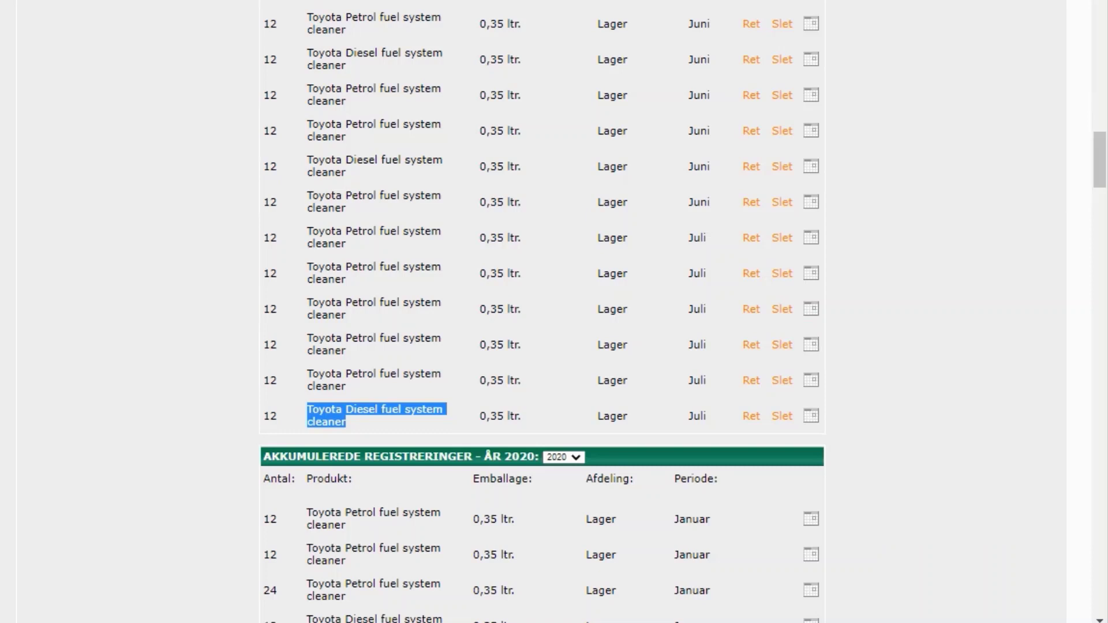
- Choose a year for accumulated registrations to load the category totals
scroll(542, 312, "up", 15)
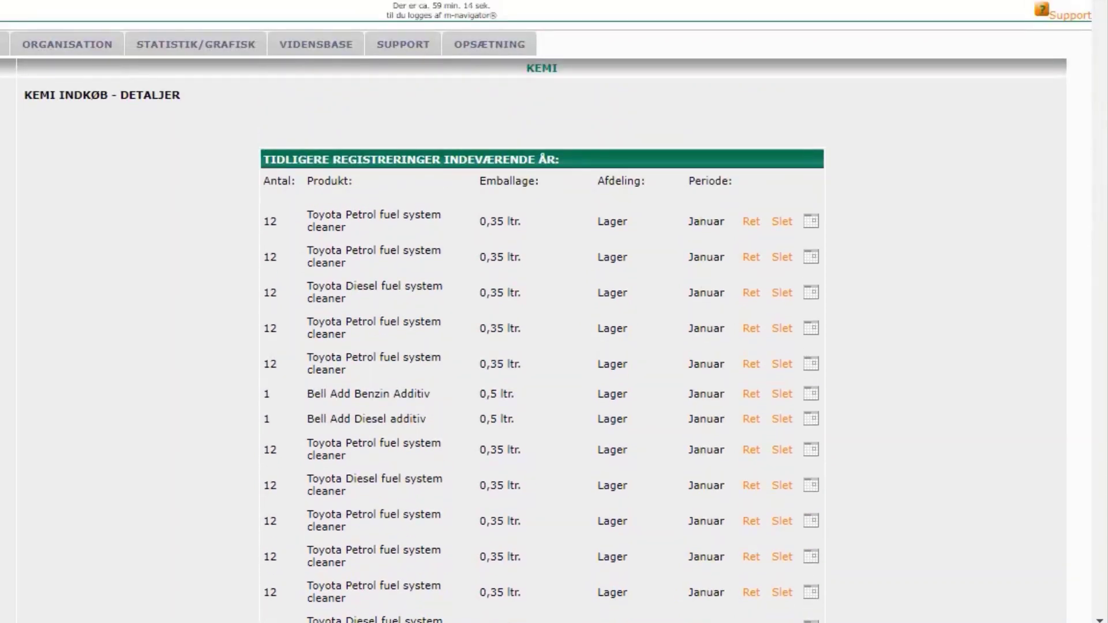
scroll(542, 312, "down", 15)
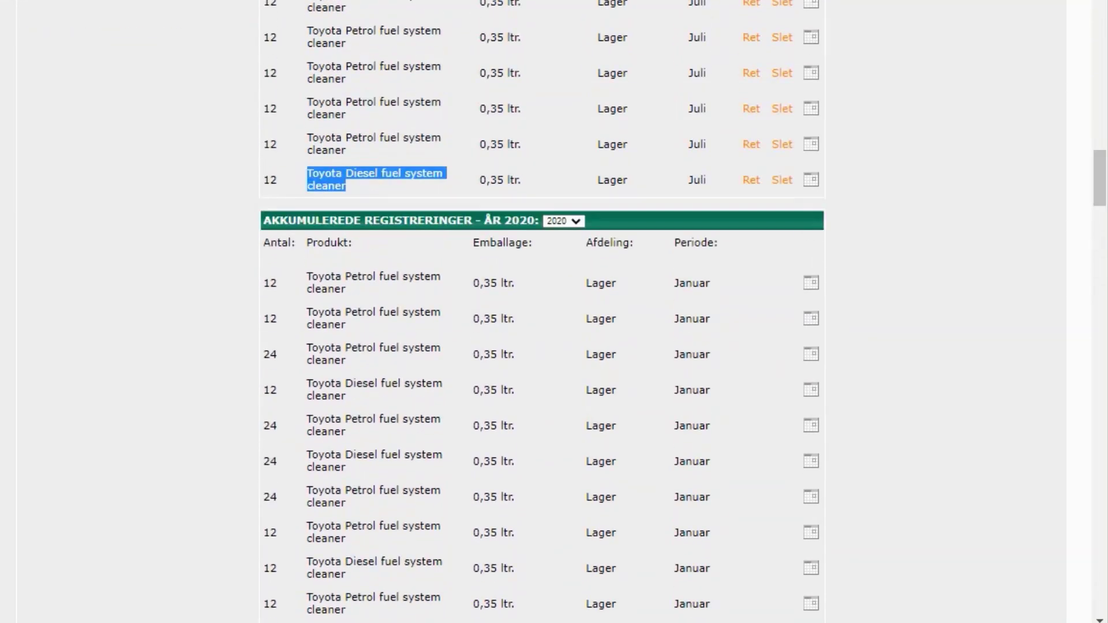
left_click(563, 221)
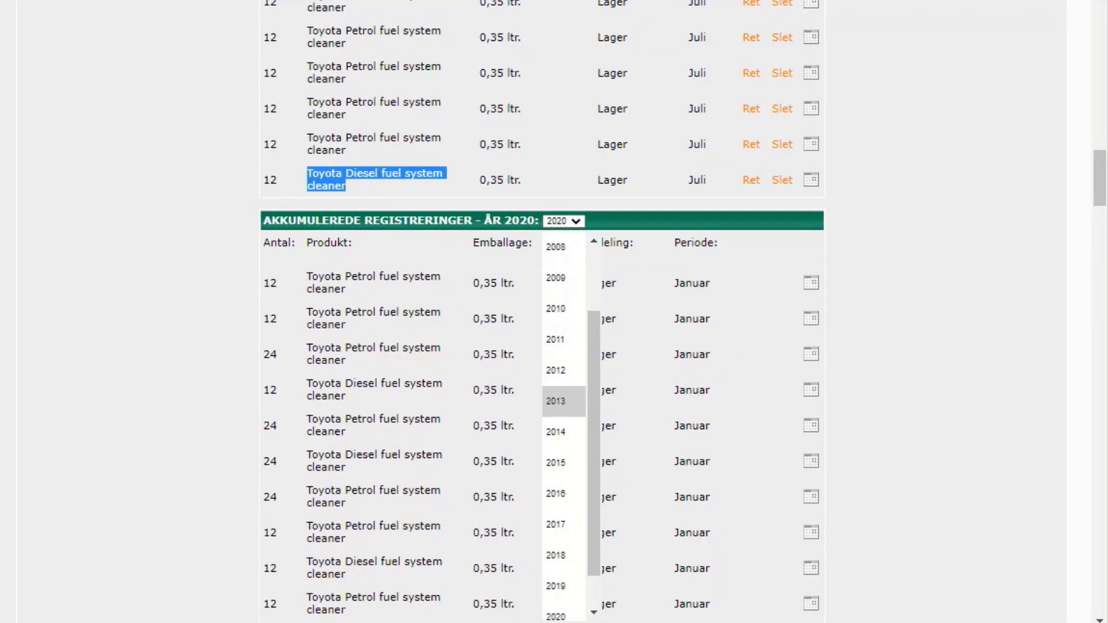
left_click(555, 247)
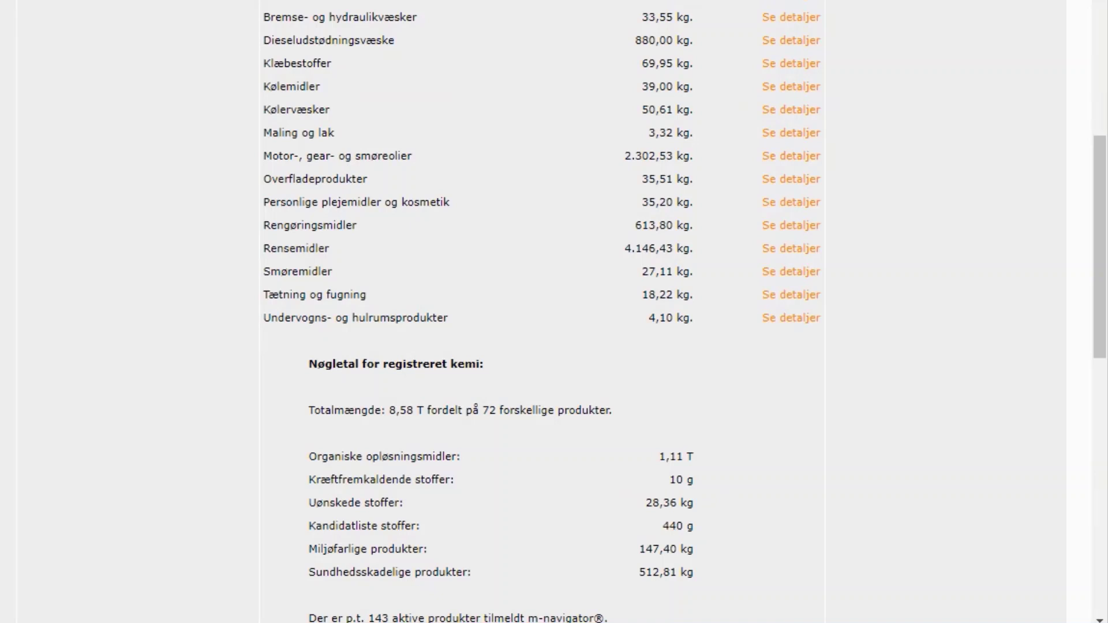
- Scroll through the category totals and key figures
scroll(542, 311, "down", 4)
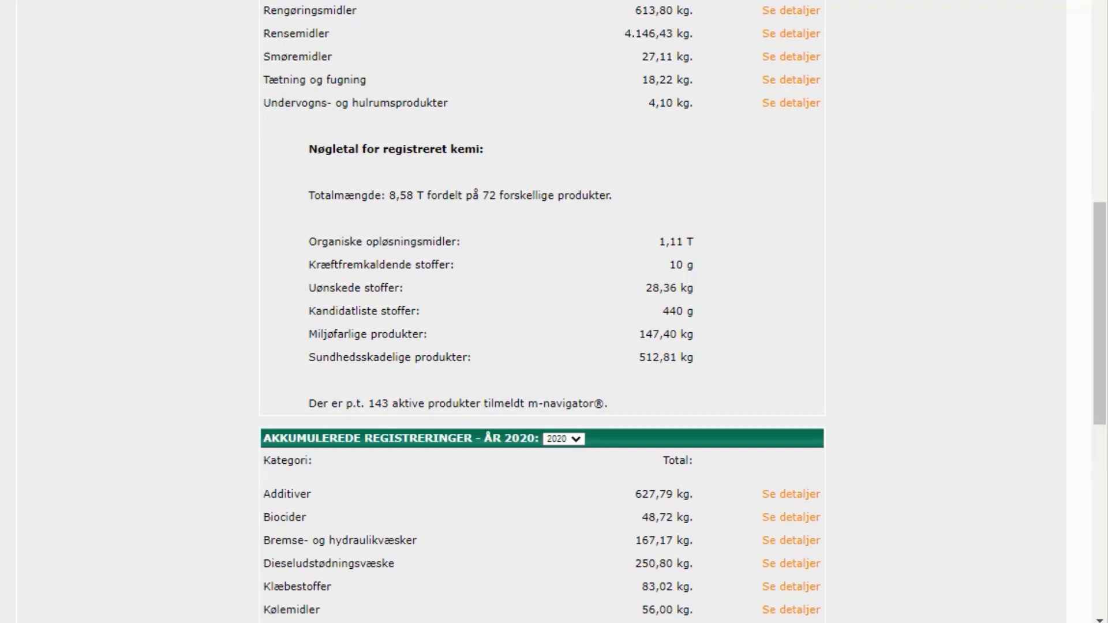
scroll(542, 312, "down", 6)
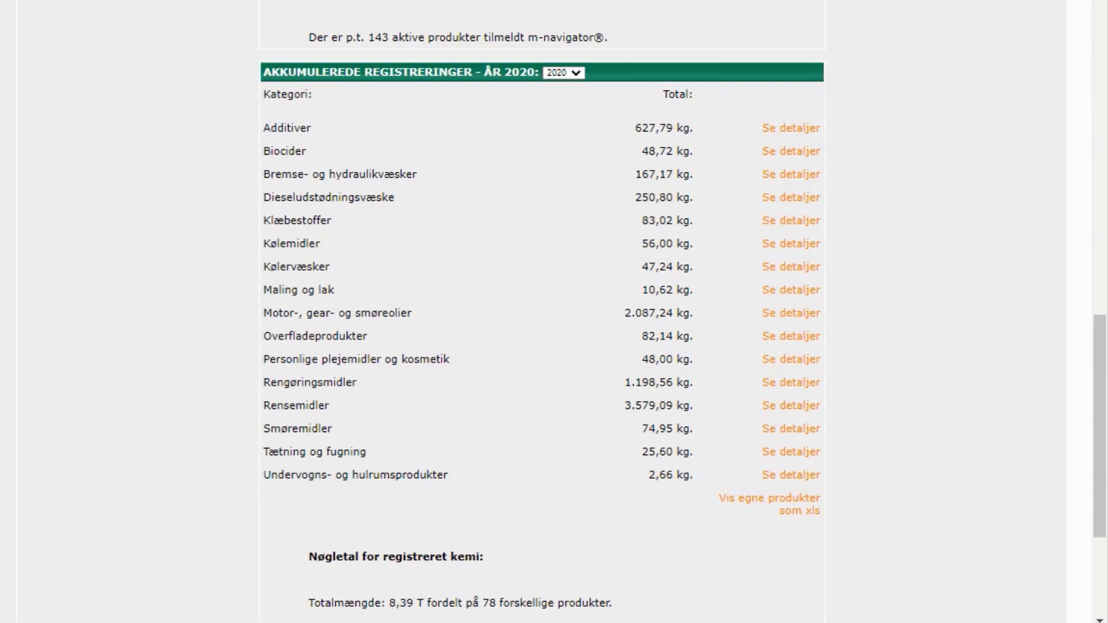
scroll(554, 312, "down", 4)
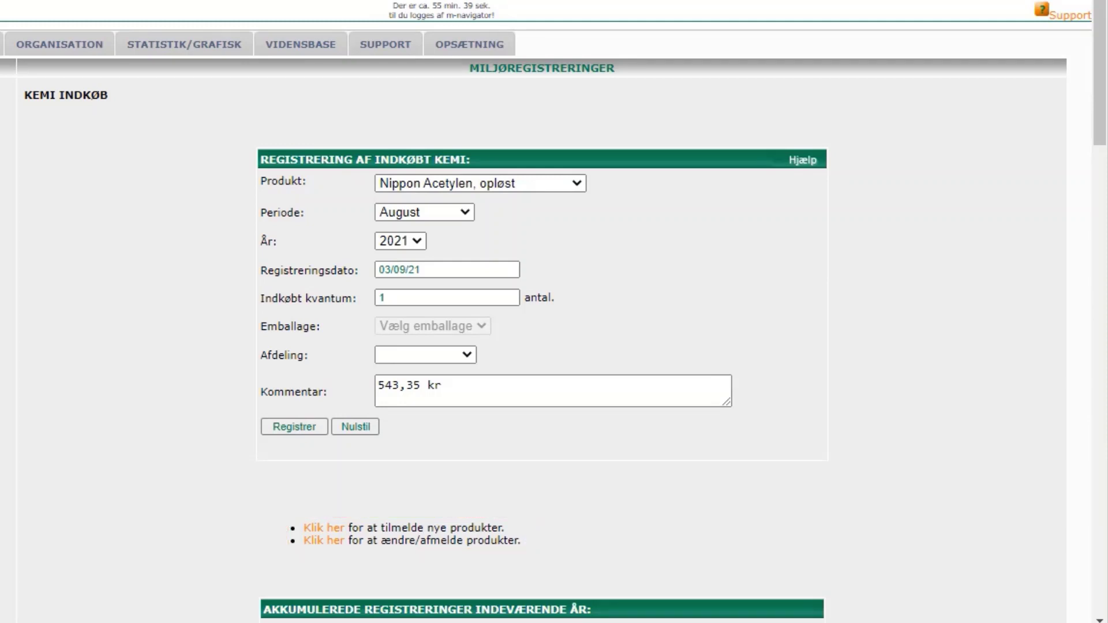
scroll(542, 312, "down", 16)
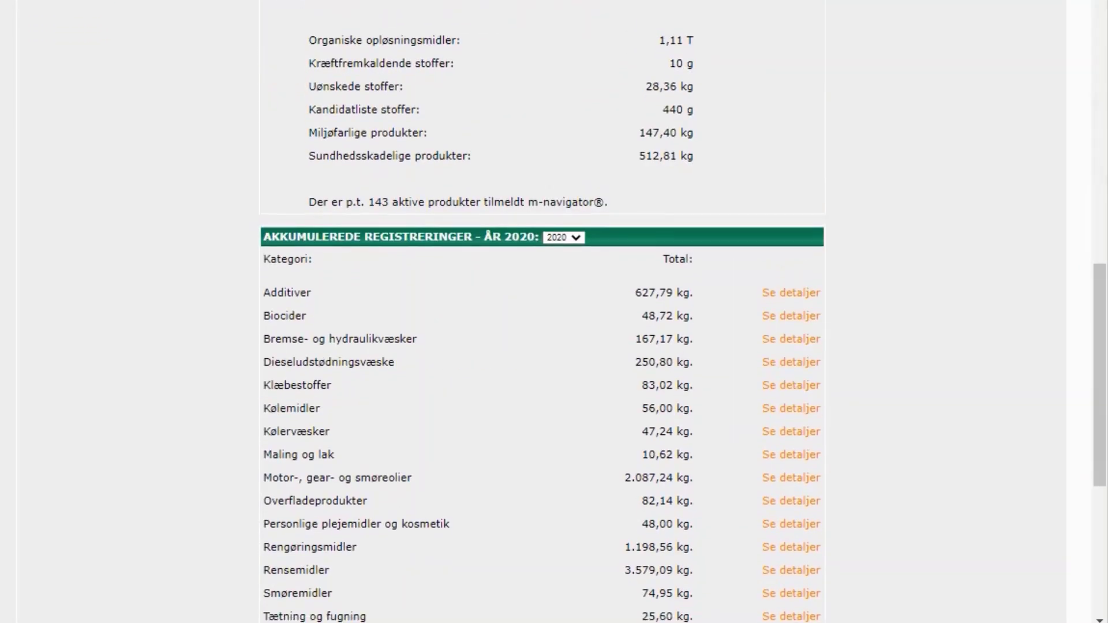
scroll(542, 311, "down", 3)
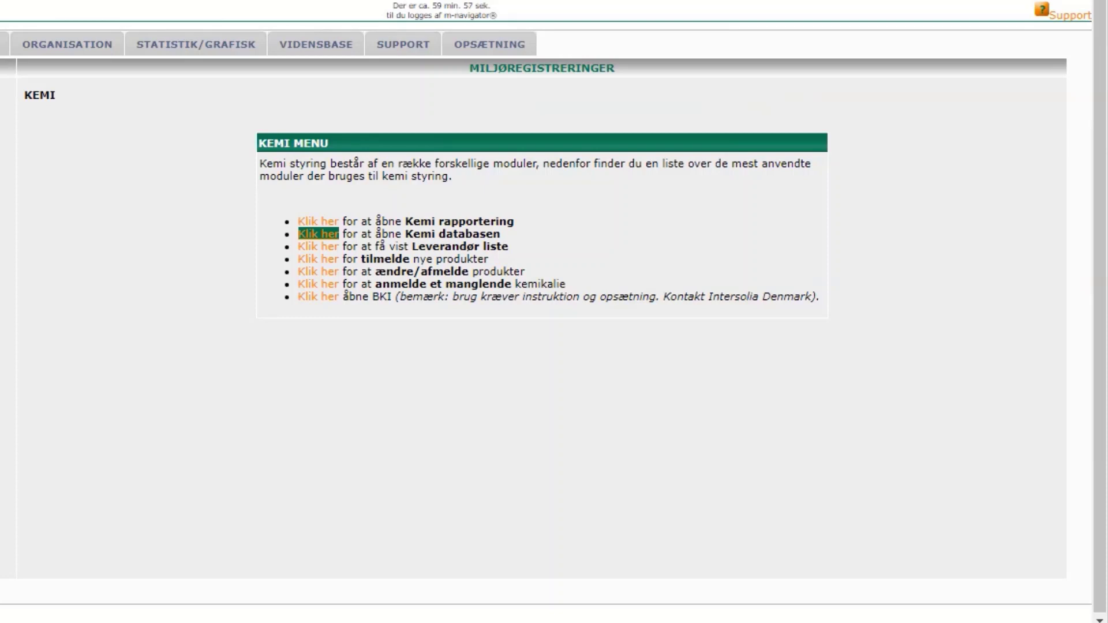
- Open the chemical database and filter own products to department Mekanisk værksted
left_click(317, 233)
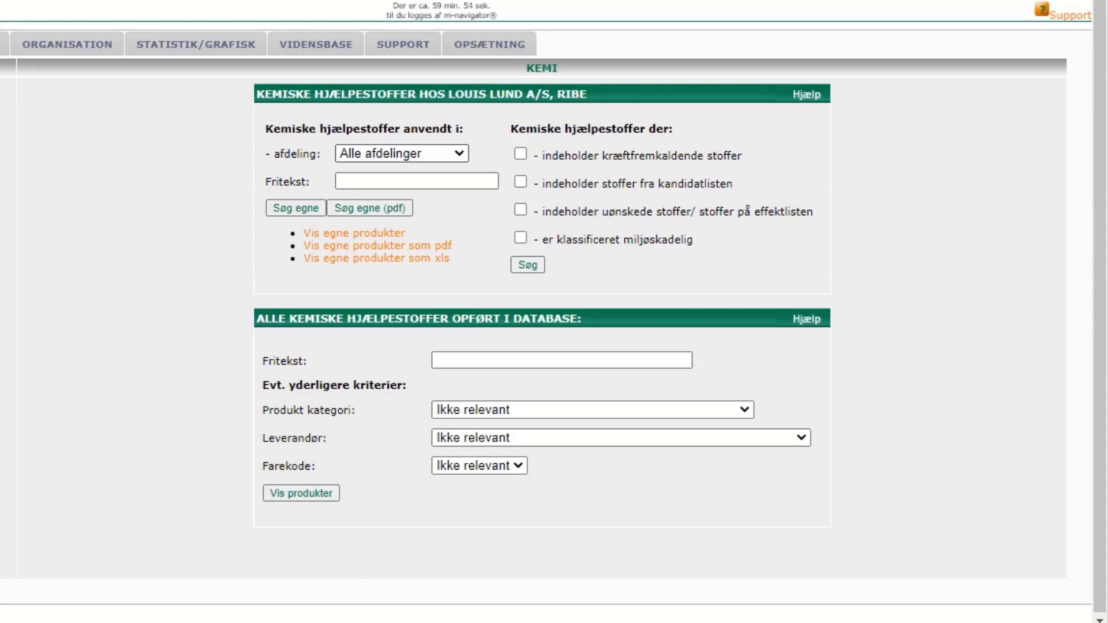
left_click(401, 153)
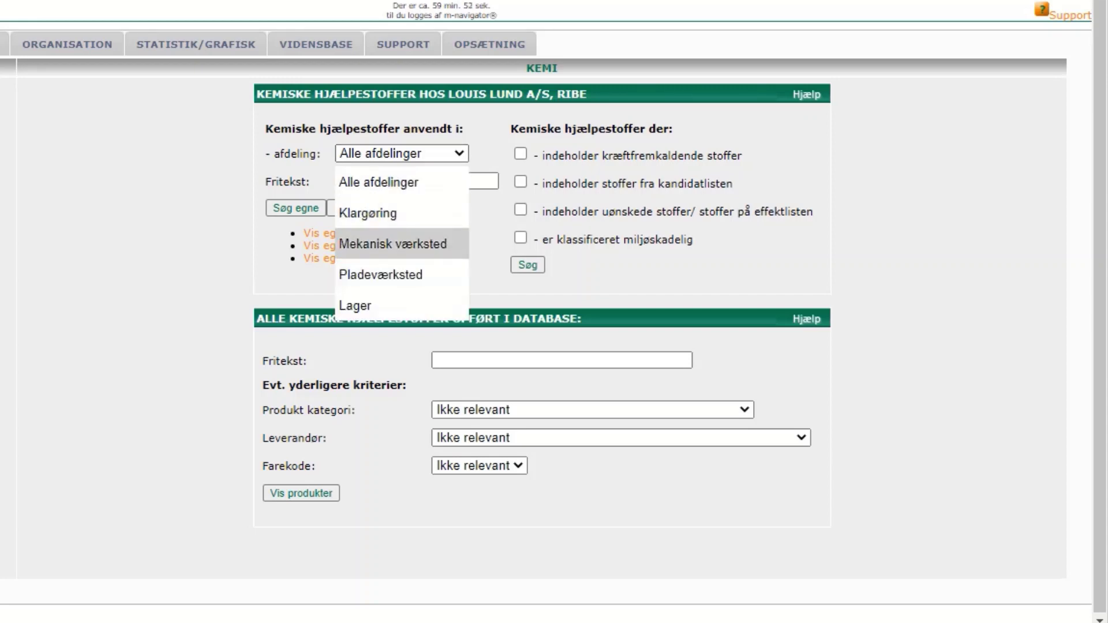
left_click(392, 243)
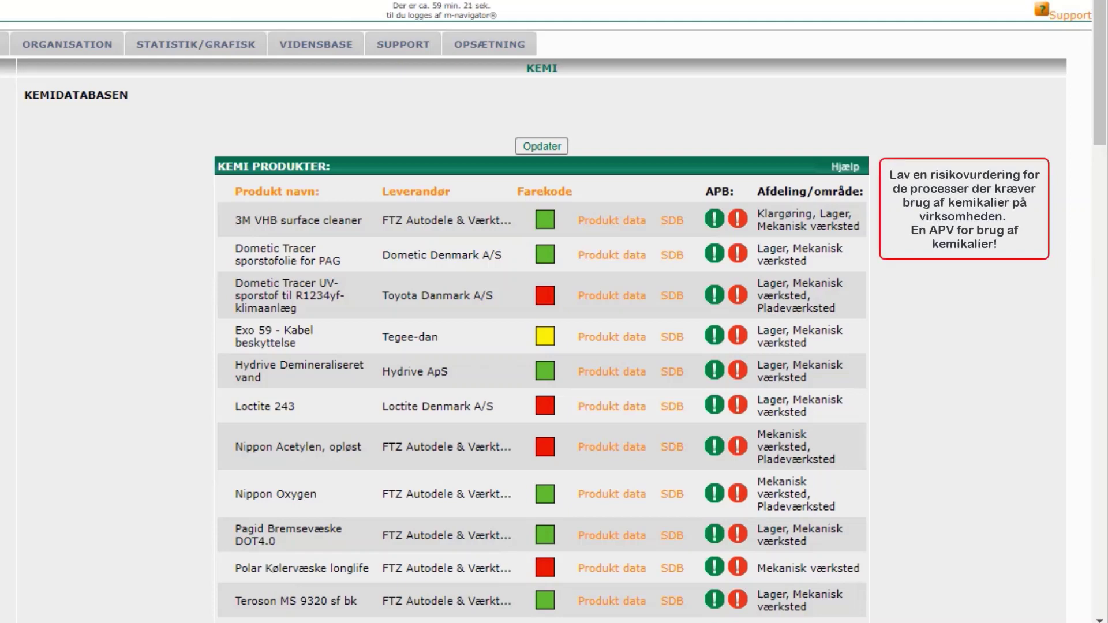
scroll(541, 347, "down", 2)
scroll(541, 346, "down", 2)
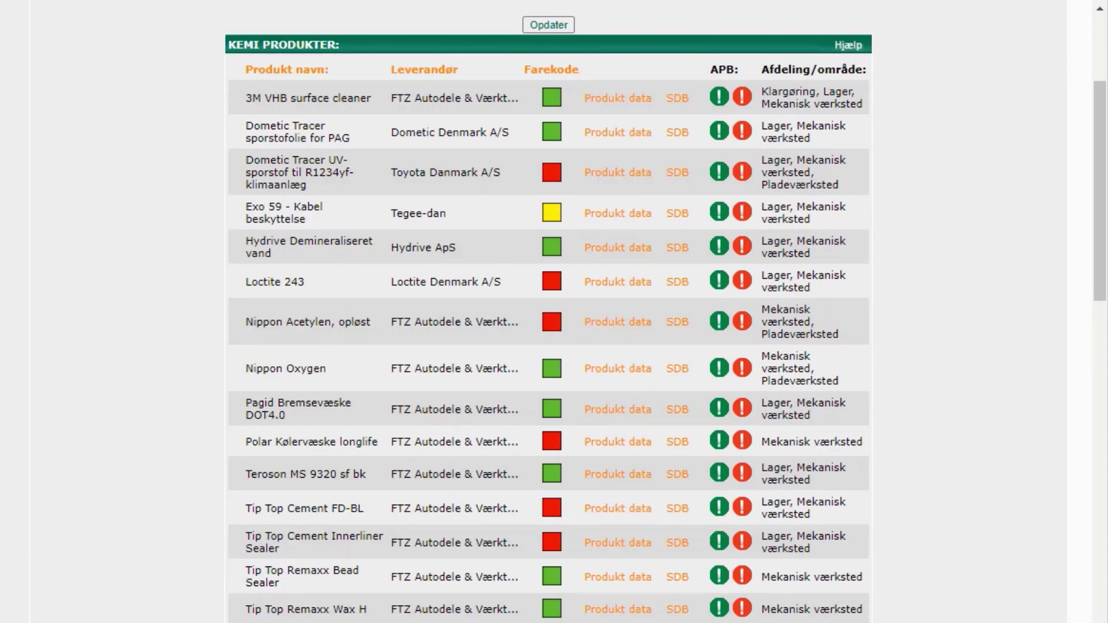
scroll(548, 312, "down", 10)
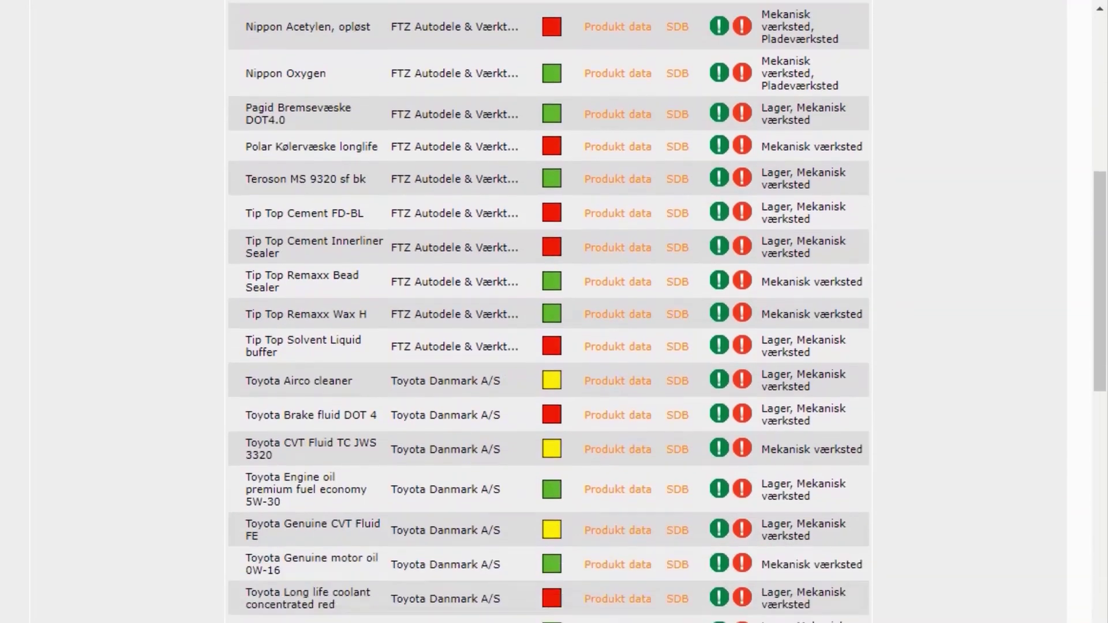
scroll(548, 312, "down", 2)
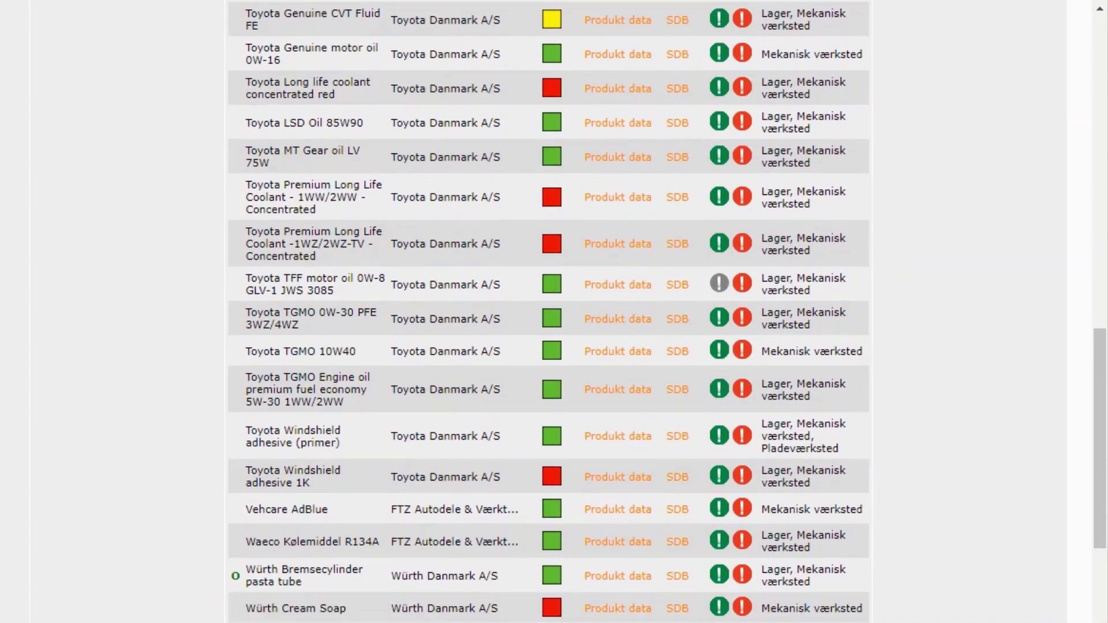
mouse_move(235, 576)
scroll(548, 312, "up", 15)
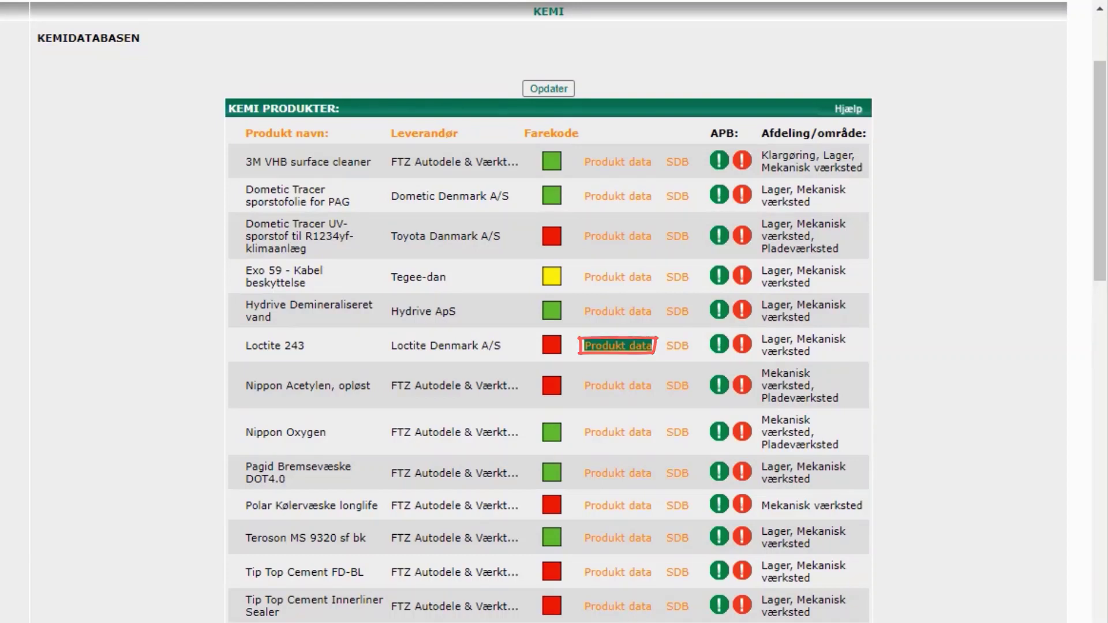
- Open Loctite 243's product data and scroll to section 3 Fareidentifikation
left_click(618, 345)
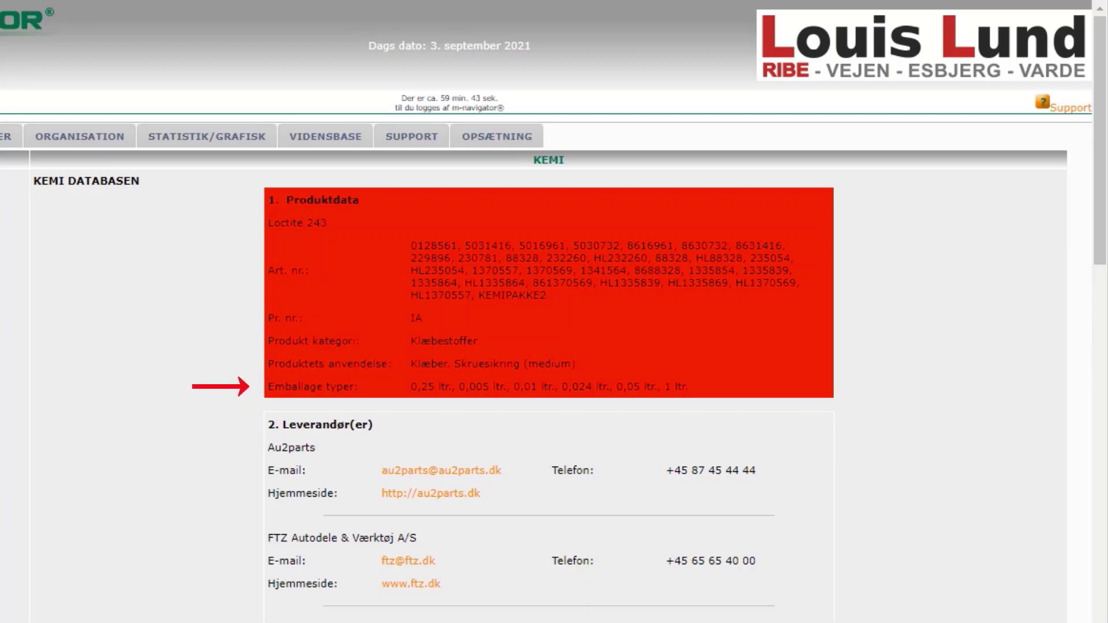
scroll(554, 311, "down", 3)
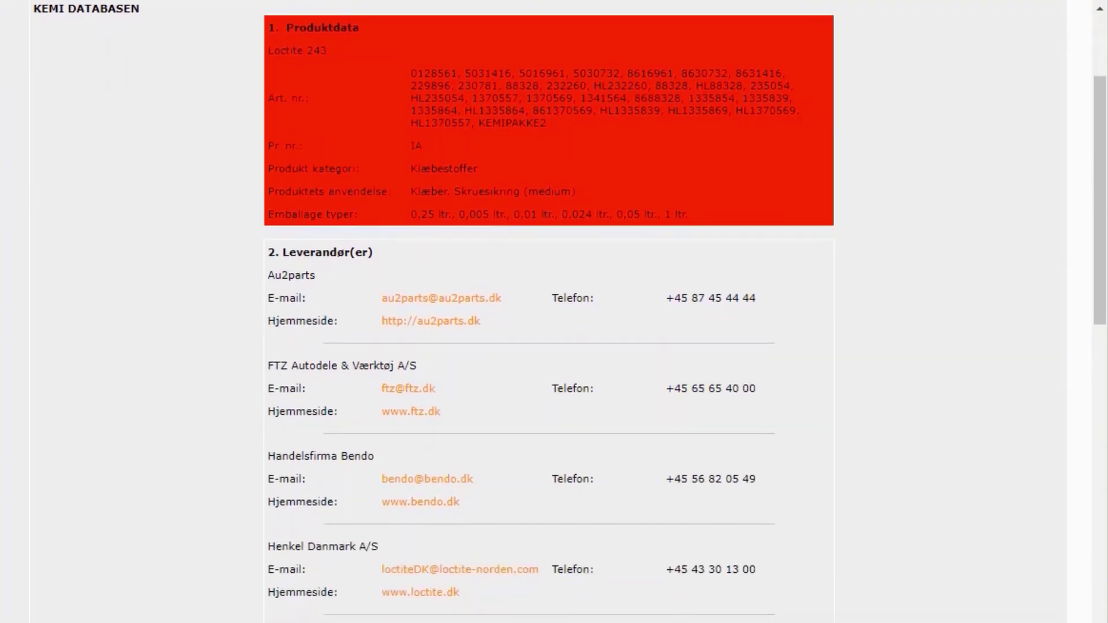
scroll(554, 312, "down", 5)
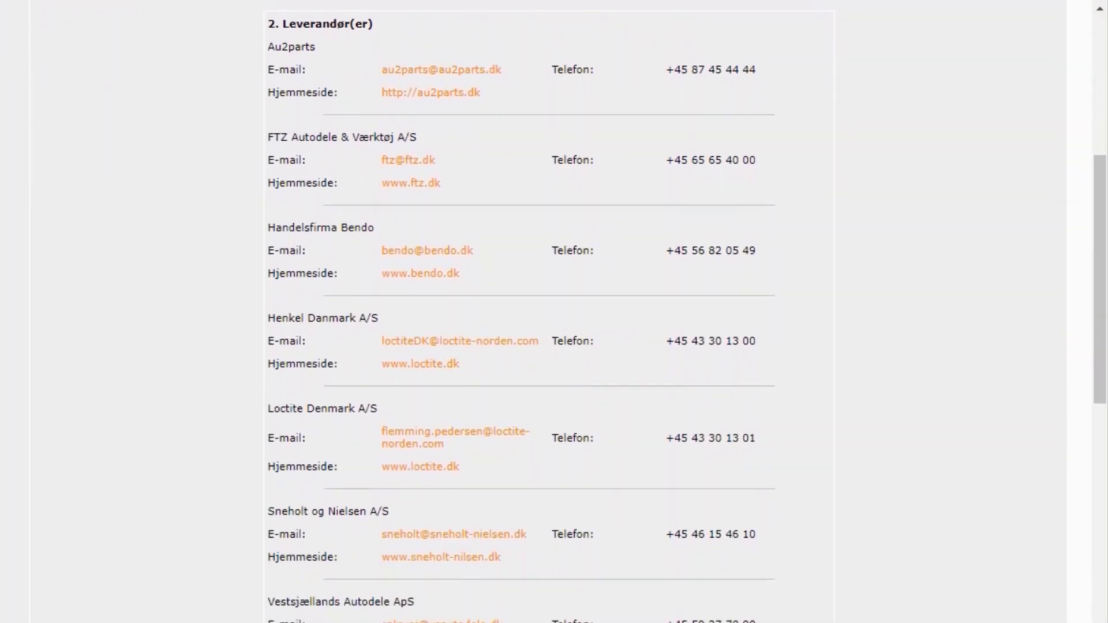
scroll(554, 311, "down", 6)
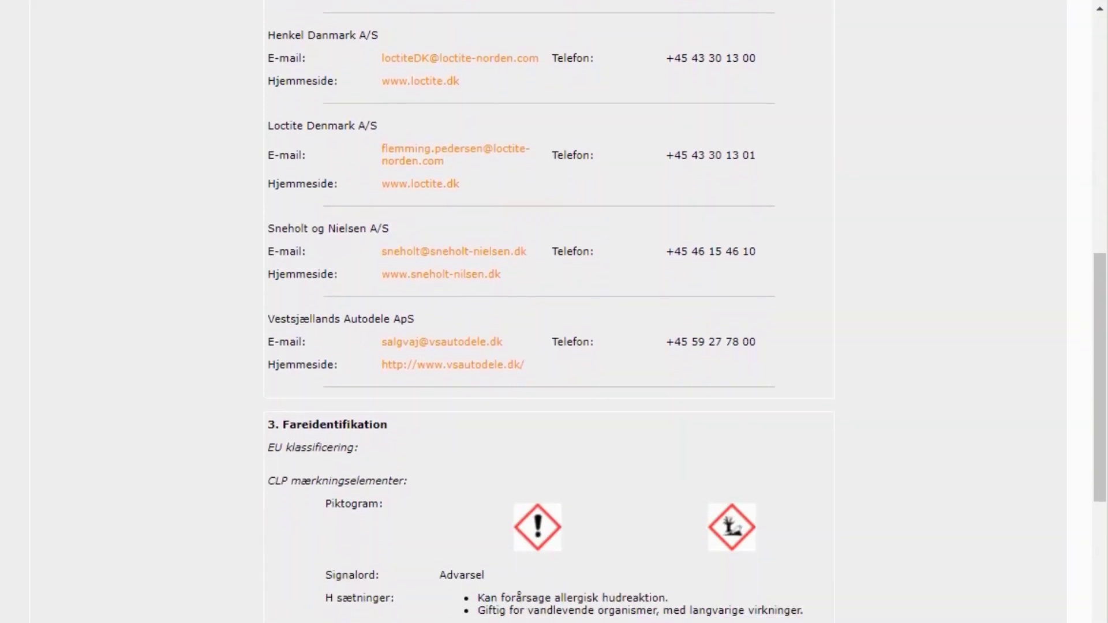
scroll(554, 311, "down", 2)
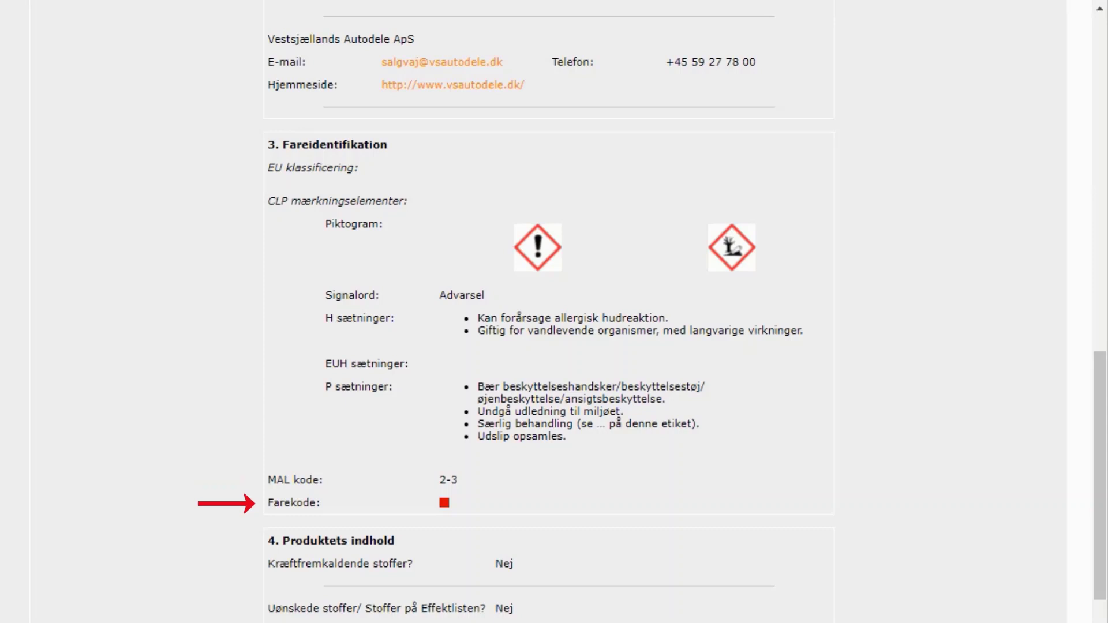
scroll(553, 311, "down", 4)
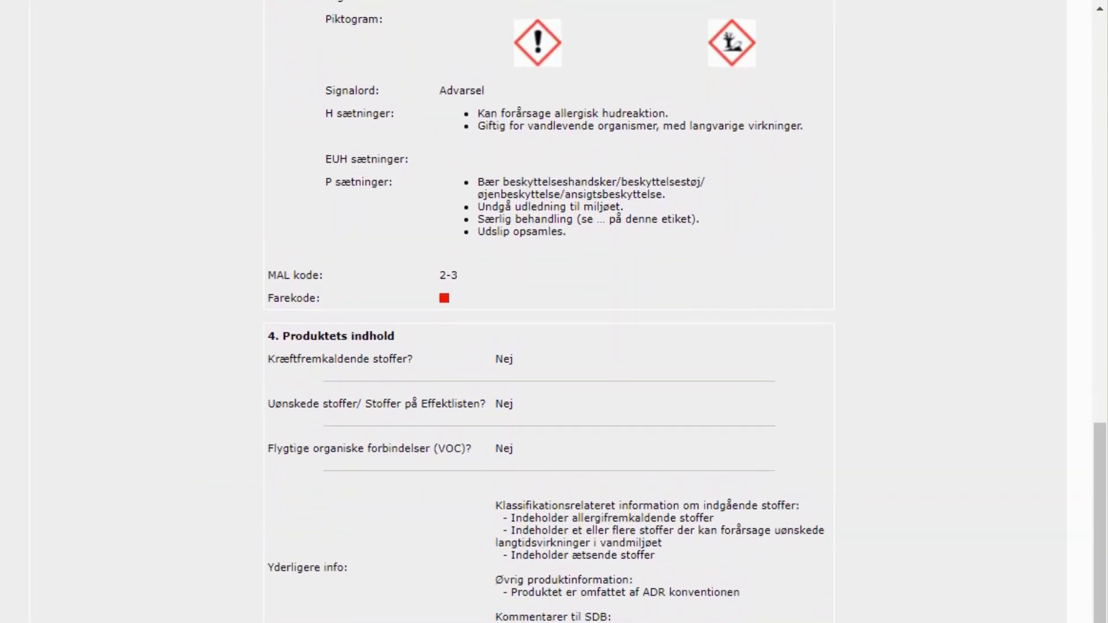
scroll(554, 312, "up", 1)
scroll(554, 311, "down", 2)
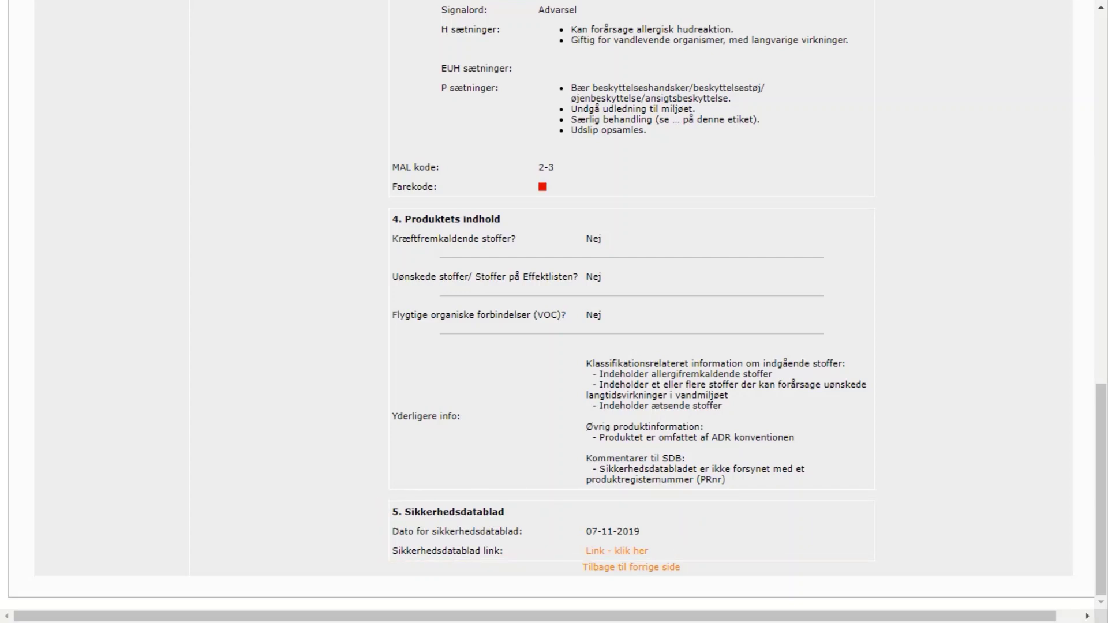
- Go back to the chemical search page and set the department to Alle afdelinger
left_click(630, 567)
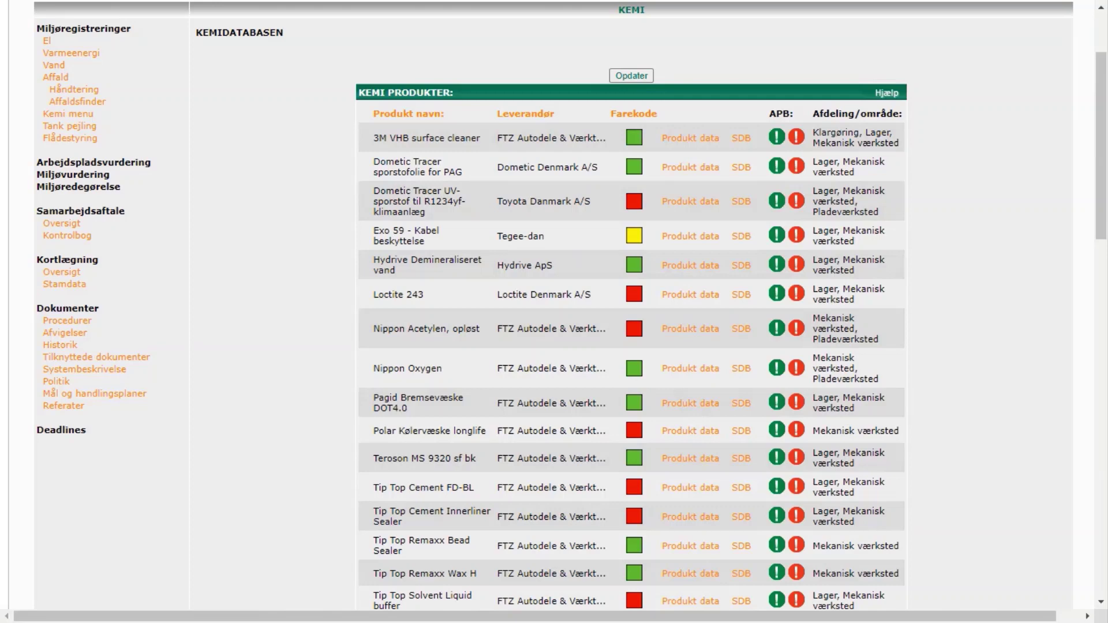
scroll(554, 312, "up", 2)
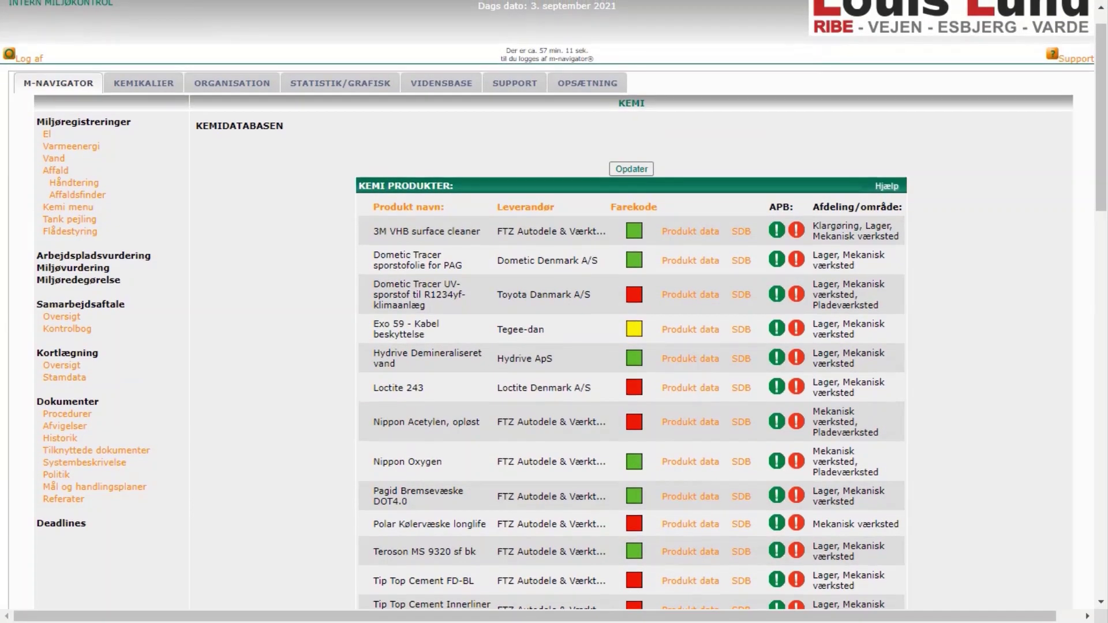
key("alt+Left")
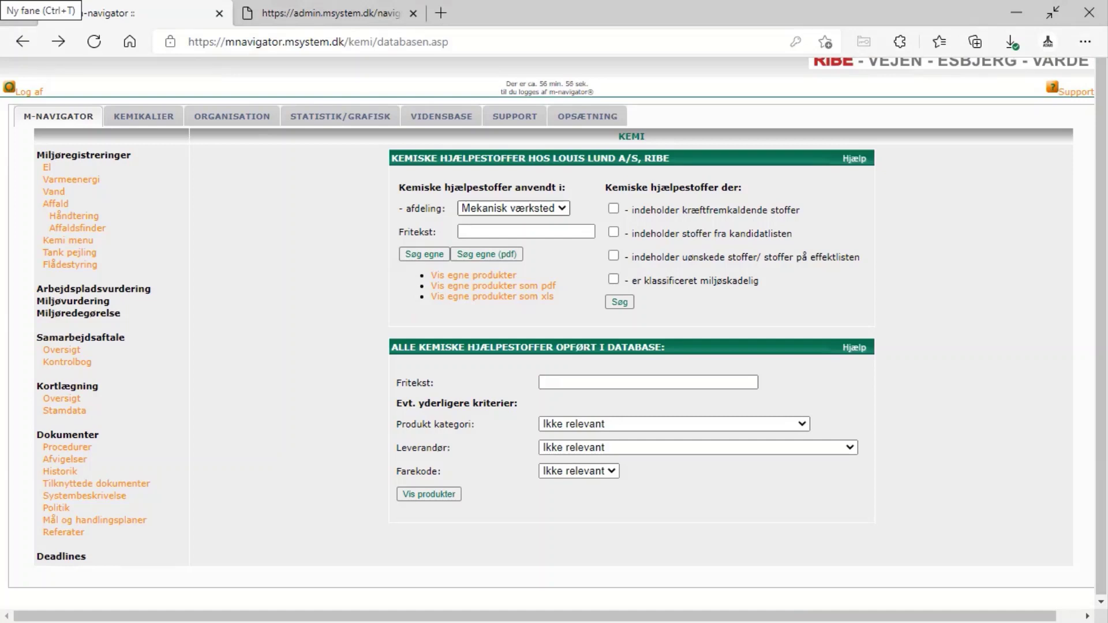
left_click(513, 209)
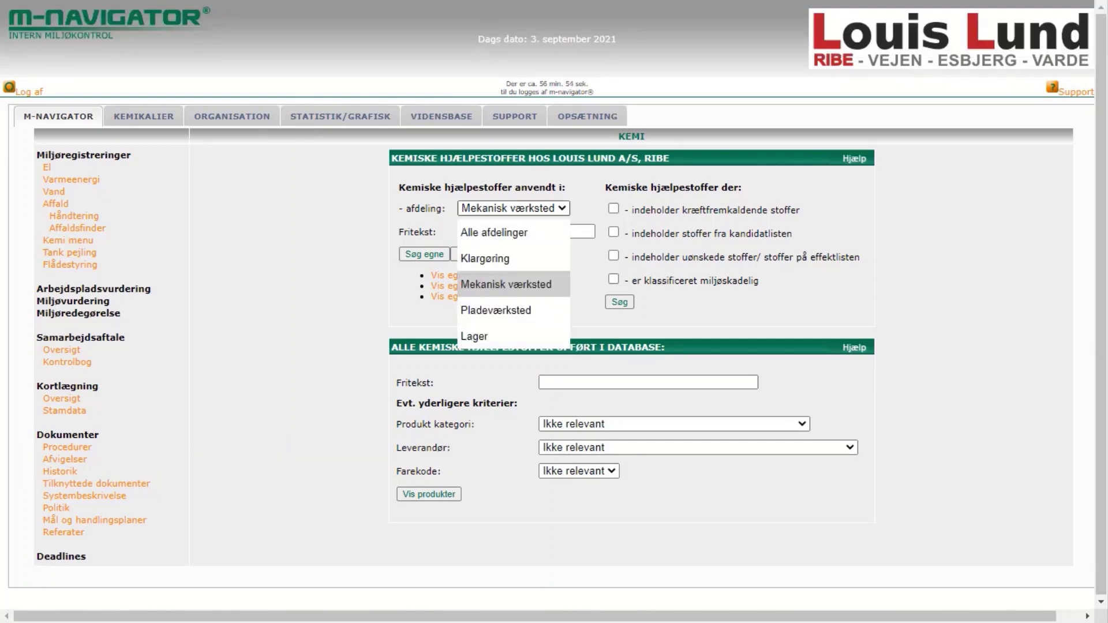
key("Up")
key("Up")
key("Return")
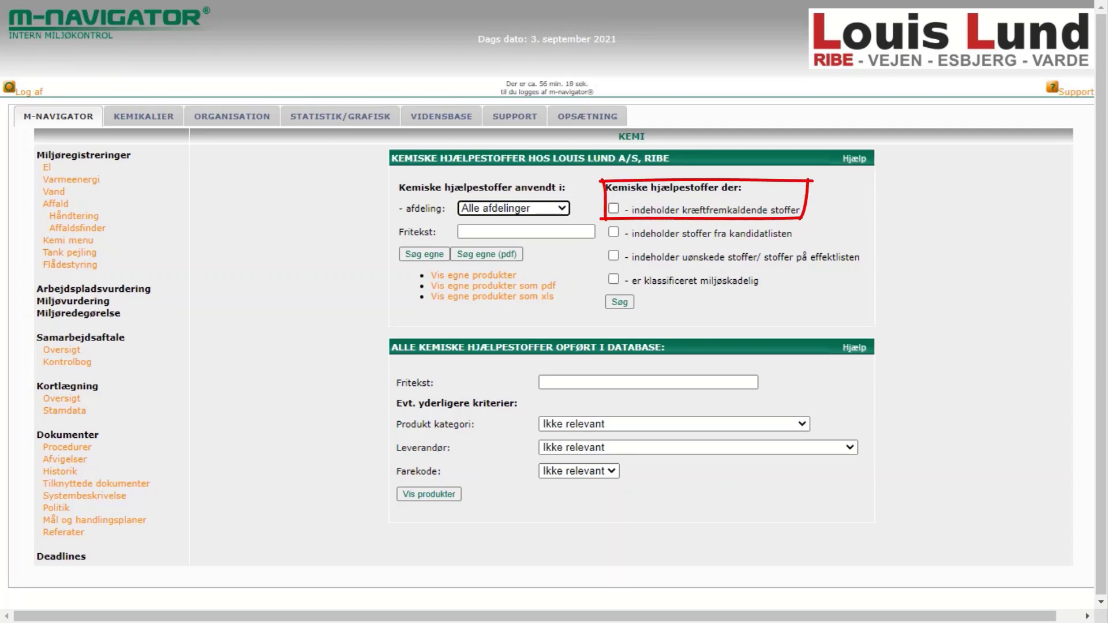
left_click(614, 208)
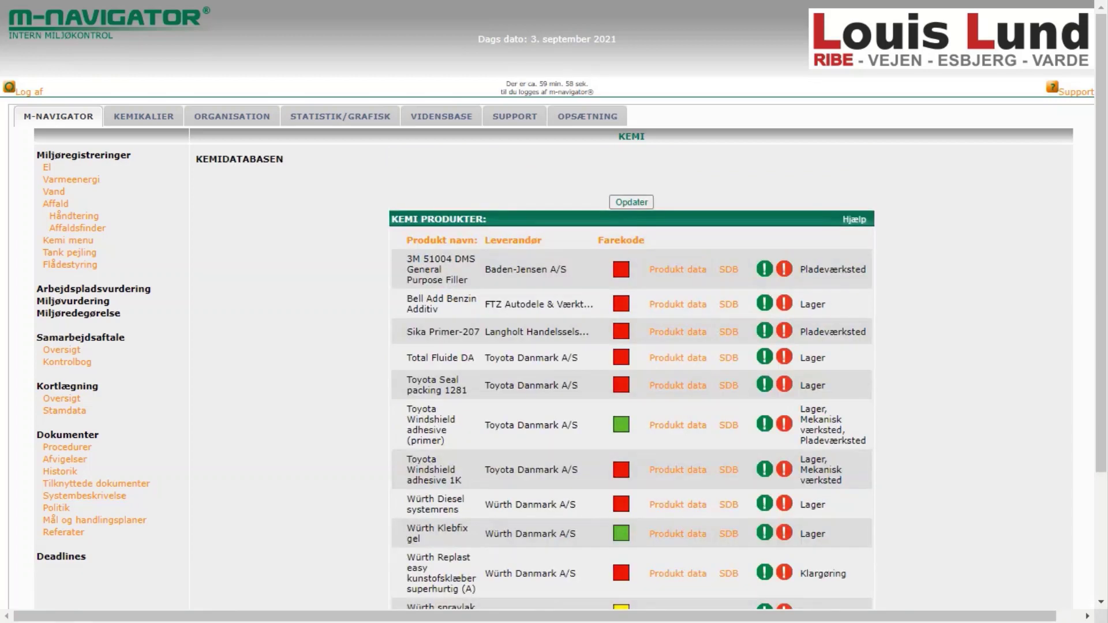
scroll(554, 312, "down", 3)
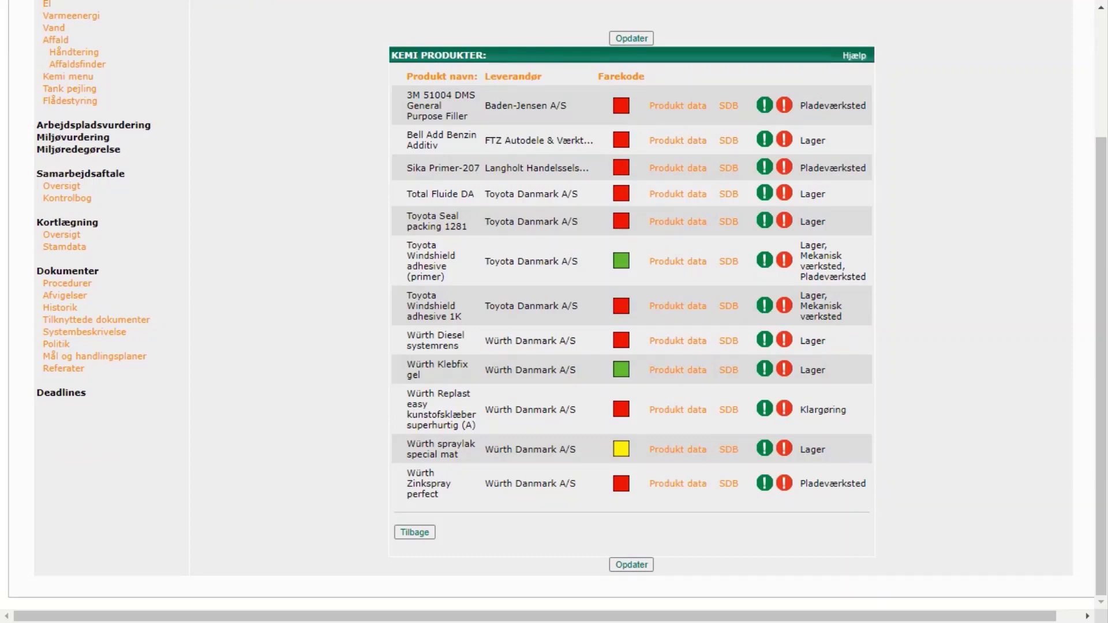
left_click(678, 168)
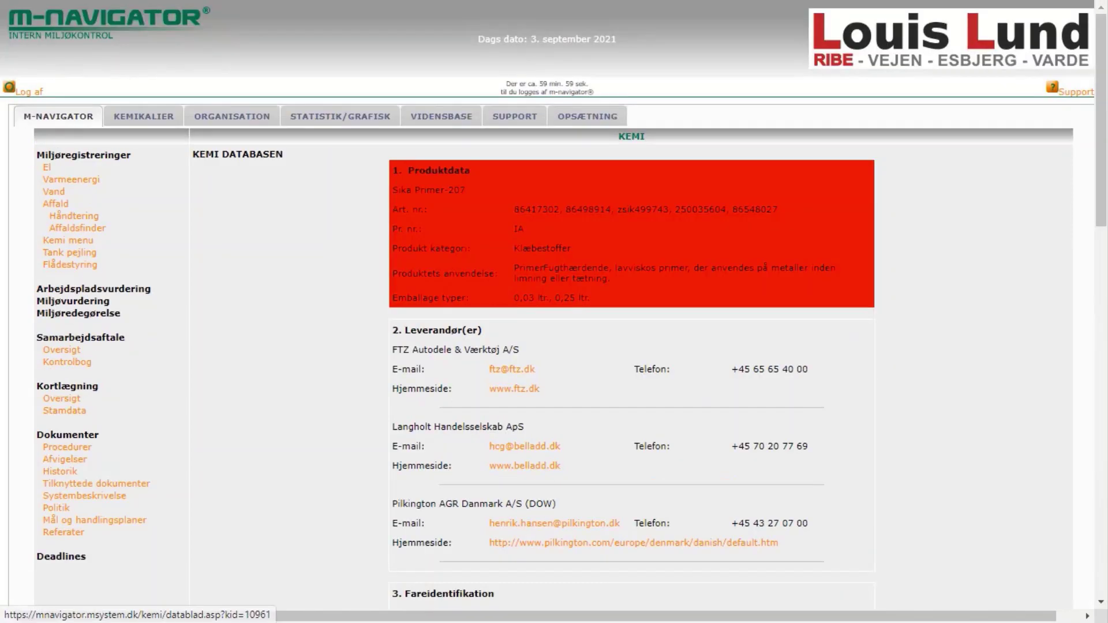
scroll(678, 168, "down", 10)
scroll(632, 312, "down", 5)
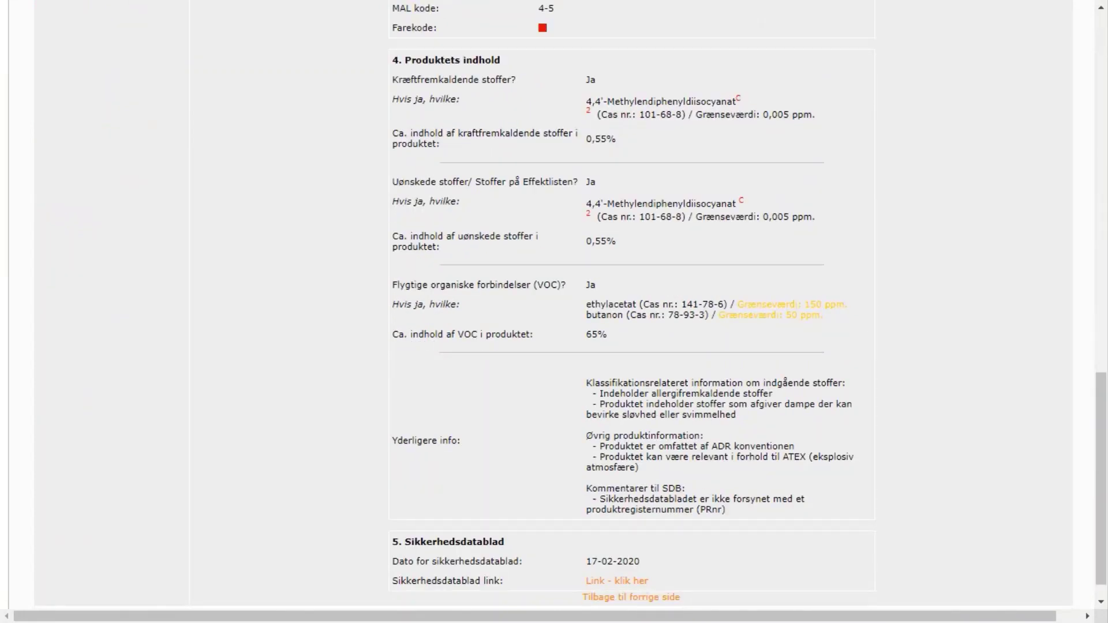
left_click(631, 596)
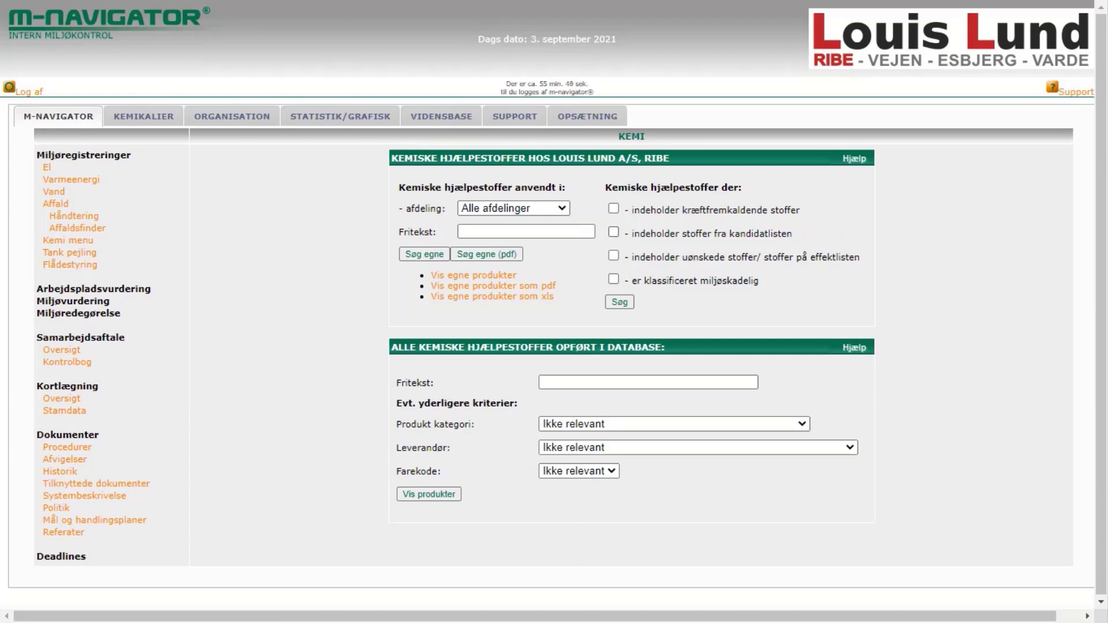
- Try the candidate-list and environmentally-hazardous criteria, leaving both unchecked
left_click(613, 231)
left_click(613, 231)
left_click(613, 279)
left_click(613, 278)
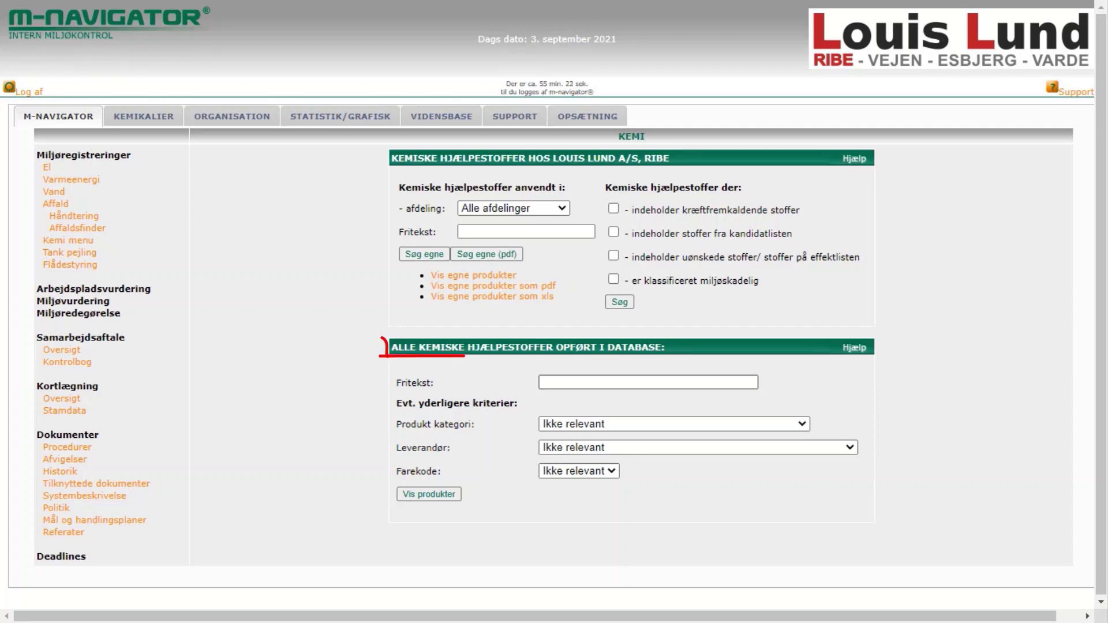
- Enter Waeco Kølemiddel R134A as free text, leaving product category Ikke relevant
left_click(648, 382)
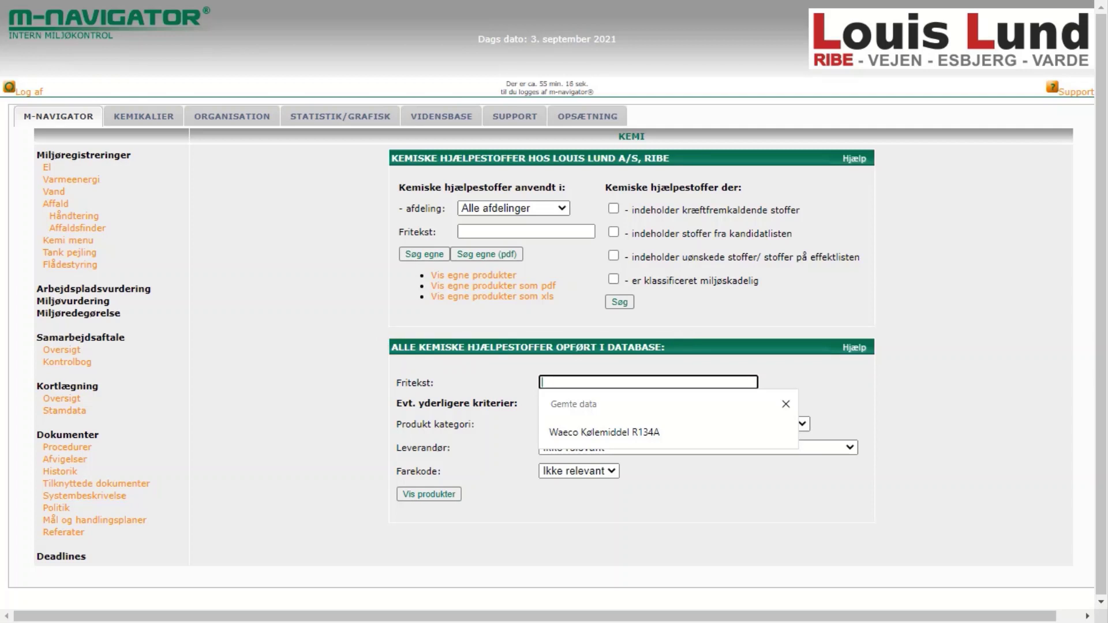
key("Down")
key("Return")
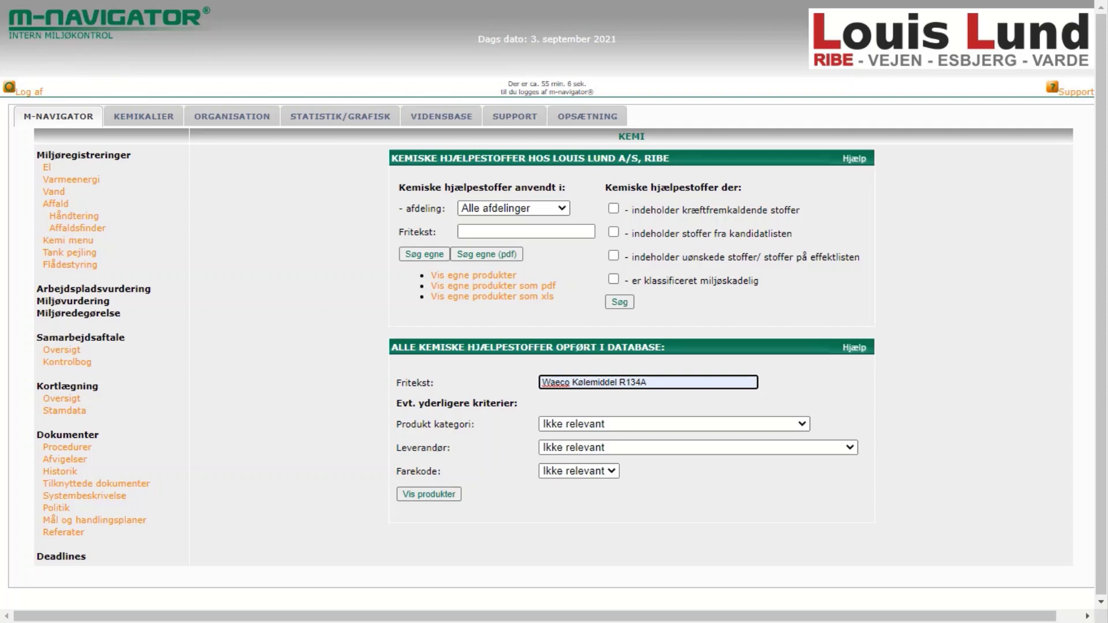
key("Tab")
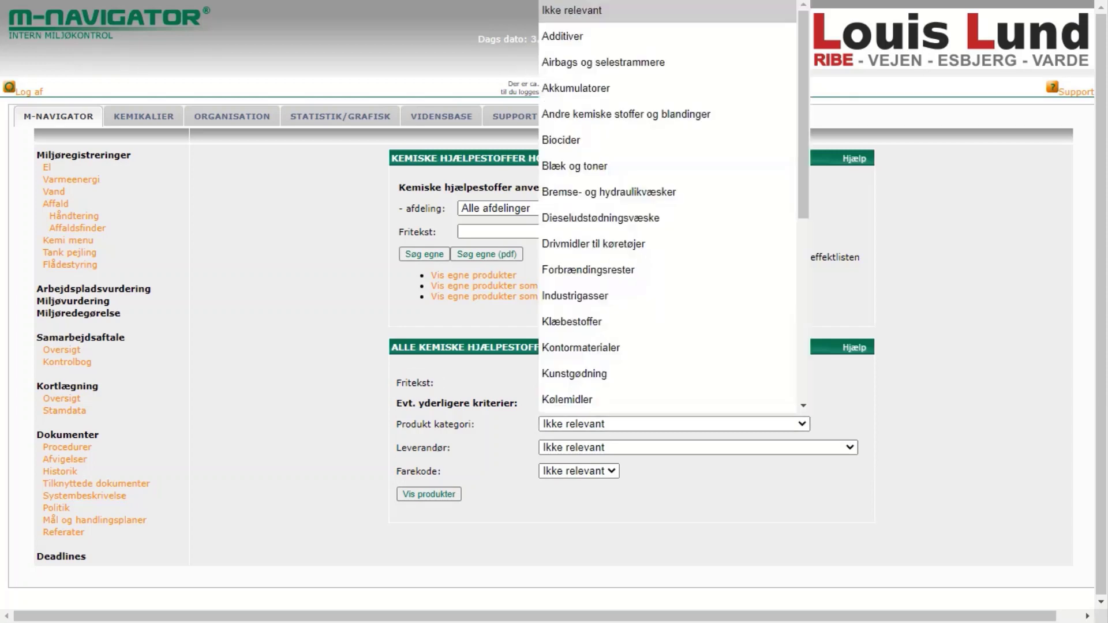
key("alt+Down")
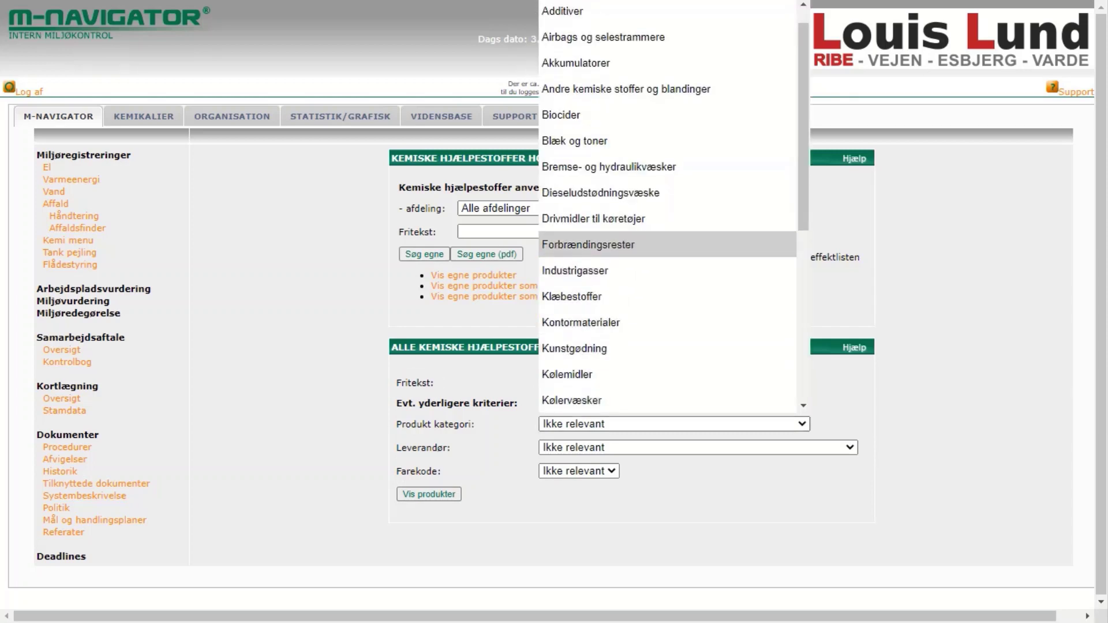
left_click(674, 424)
- Set the supplier filter to Fuchs Lubricants Denmark ApS
left_click(697, 448)
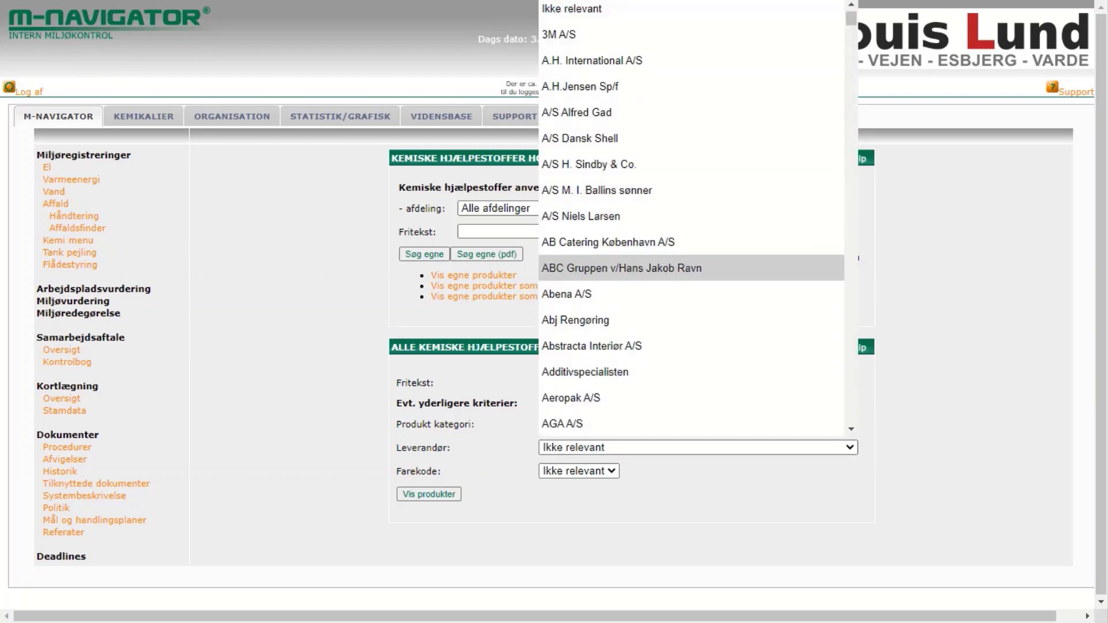
type("ftz")
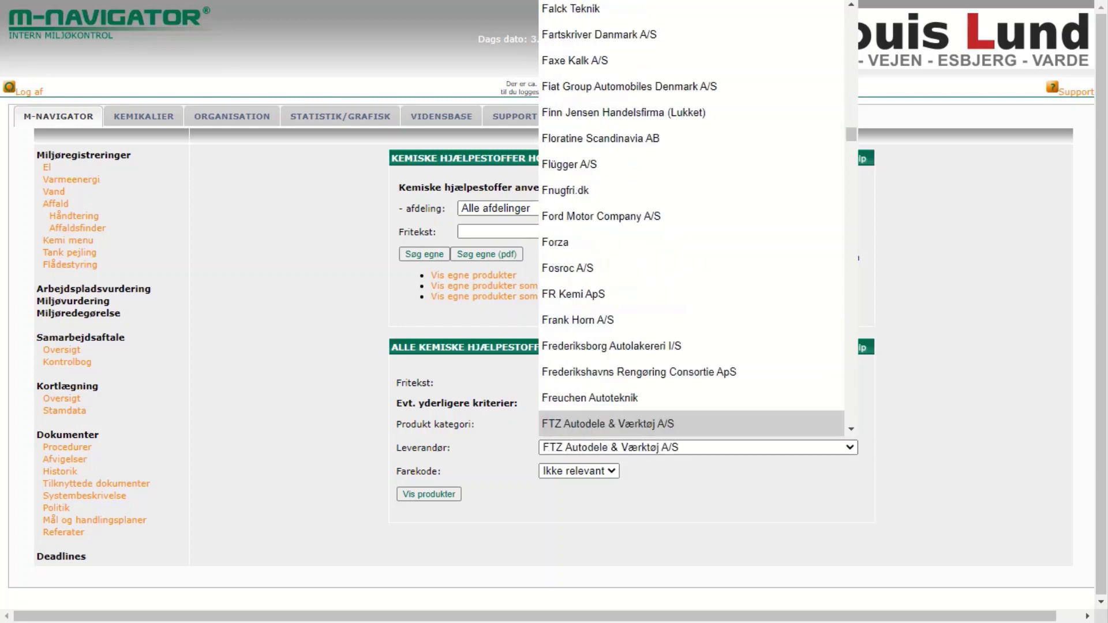
key("Down")
key("Down")
key("Down")
key("Up")
key("Up")
key("Up")
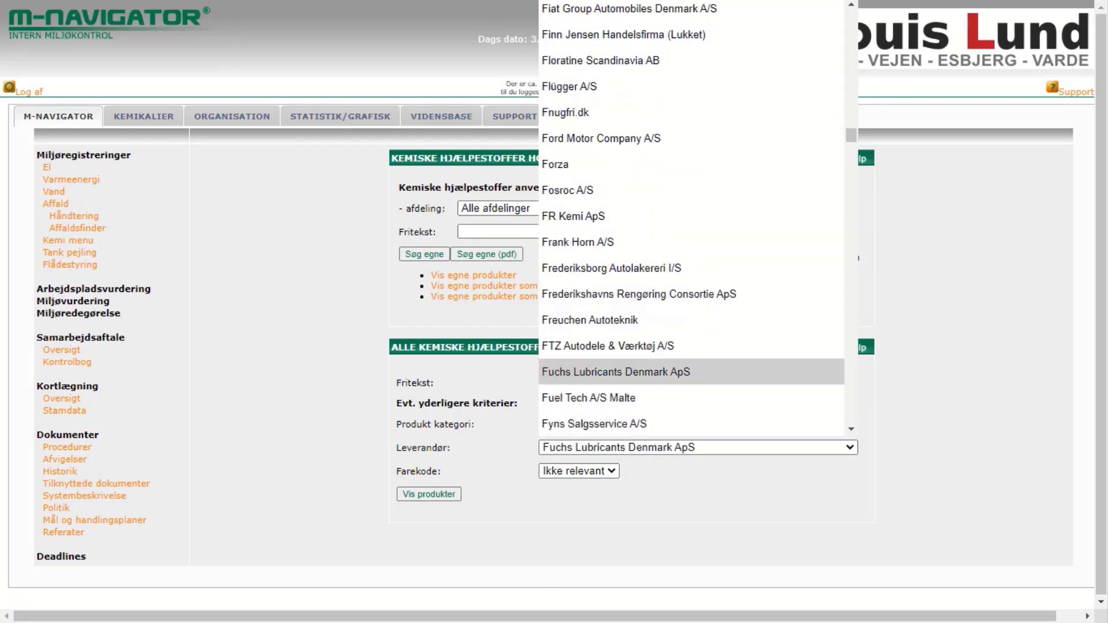
key("Up")
key("Up")
key("Up")
key("Down")
key("Down")
key("Down")
key("Down")
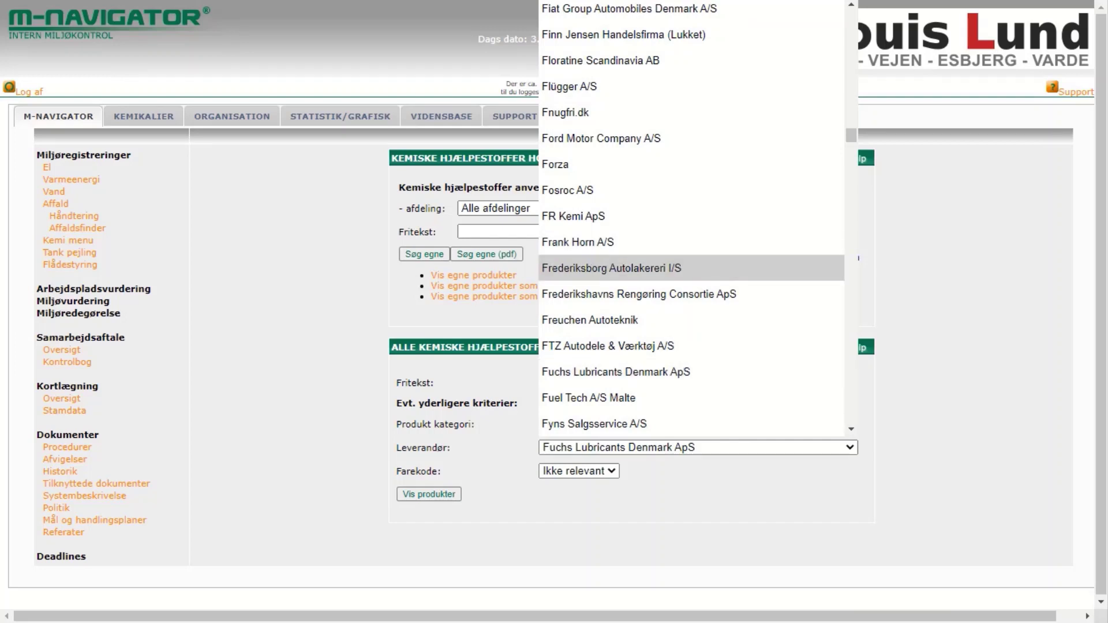
key("Escape")
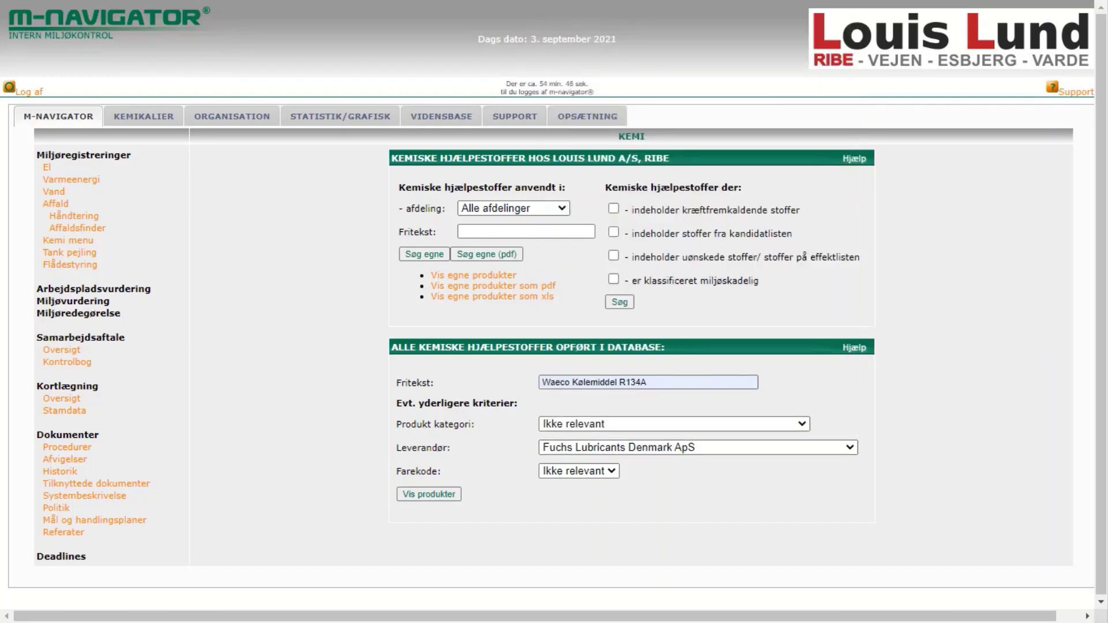
- Set the hazard code filter to Grøn
left_click(578, 471)
key("Down")
key("Down")
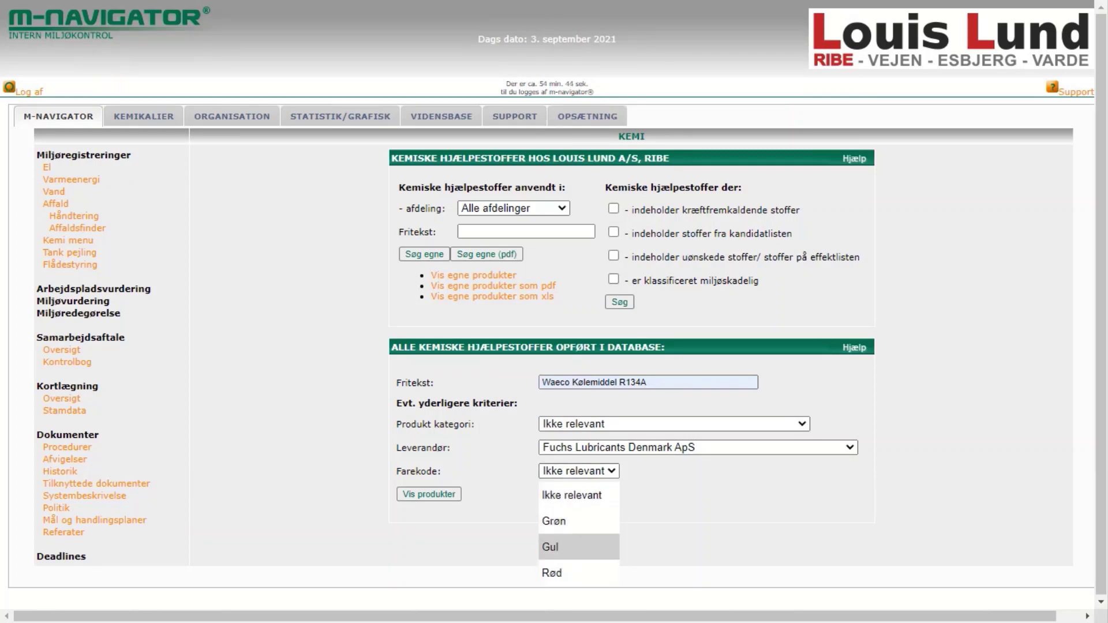
key("Up")
key("Return")
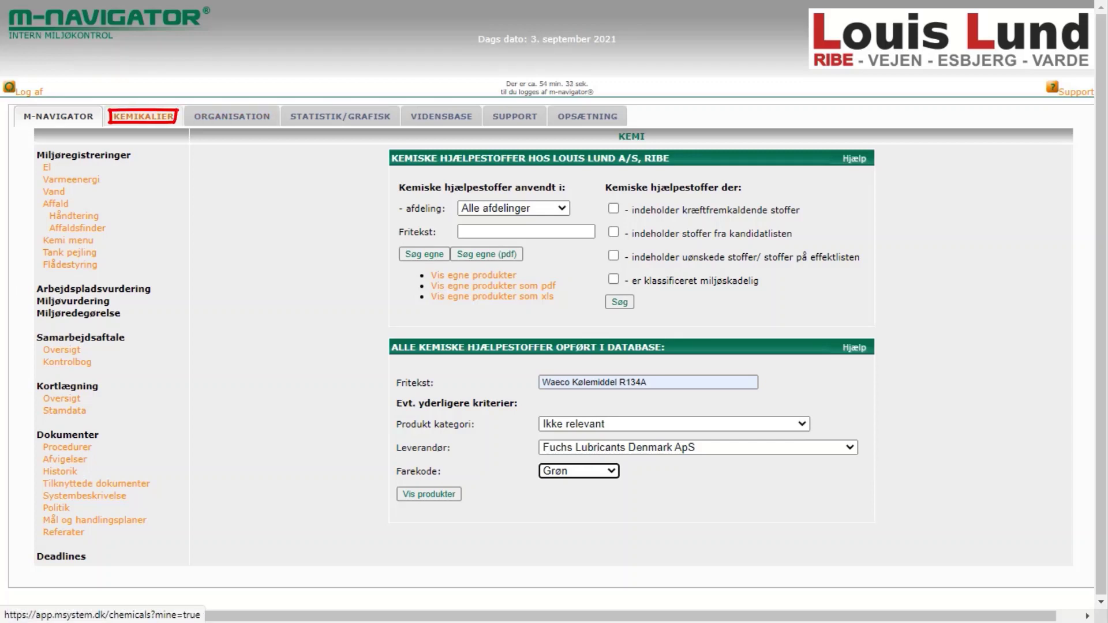
- Open My chemicals in msystem Kemikalier and search 'Acetylen', replacing the earlier 'Acetone'
left_click(143, 116)
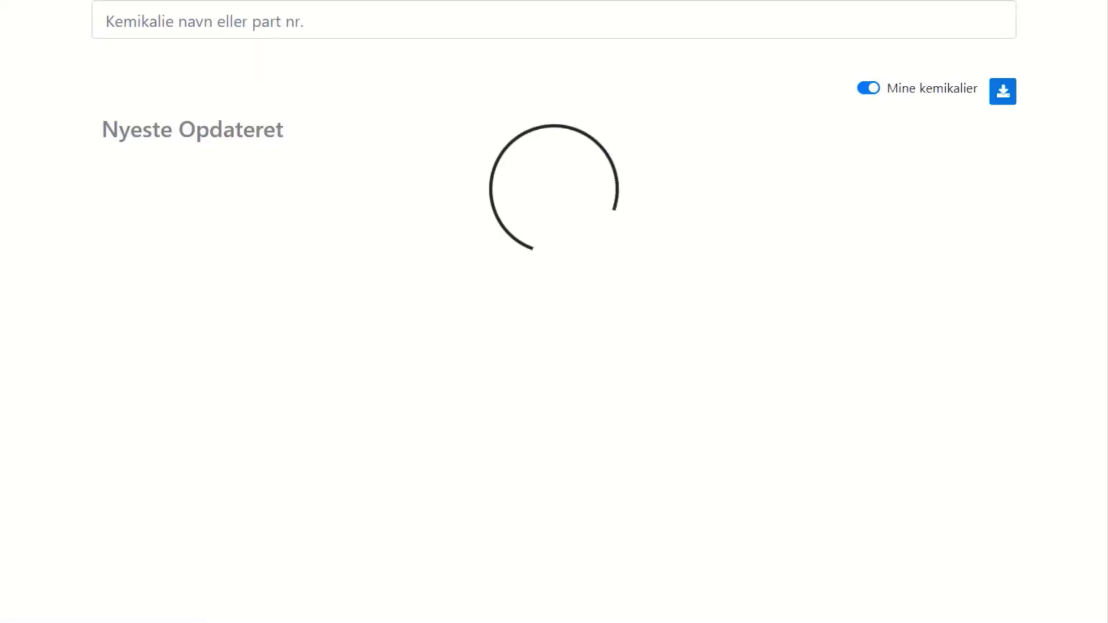
left_click(547, 22)
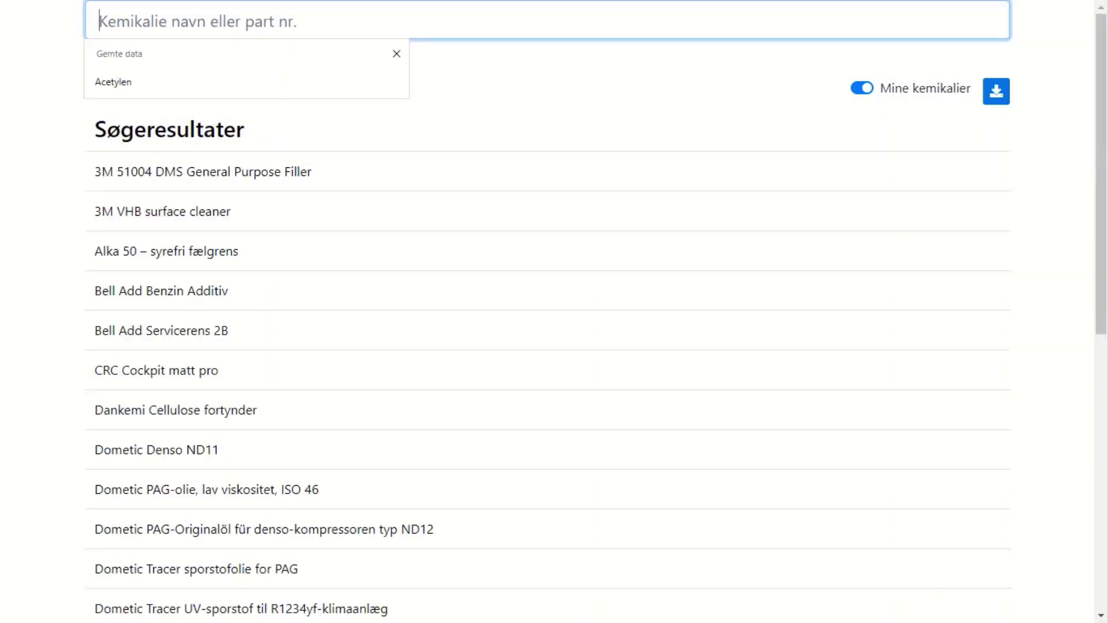
type("Acetone")
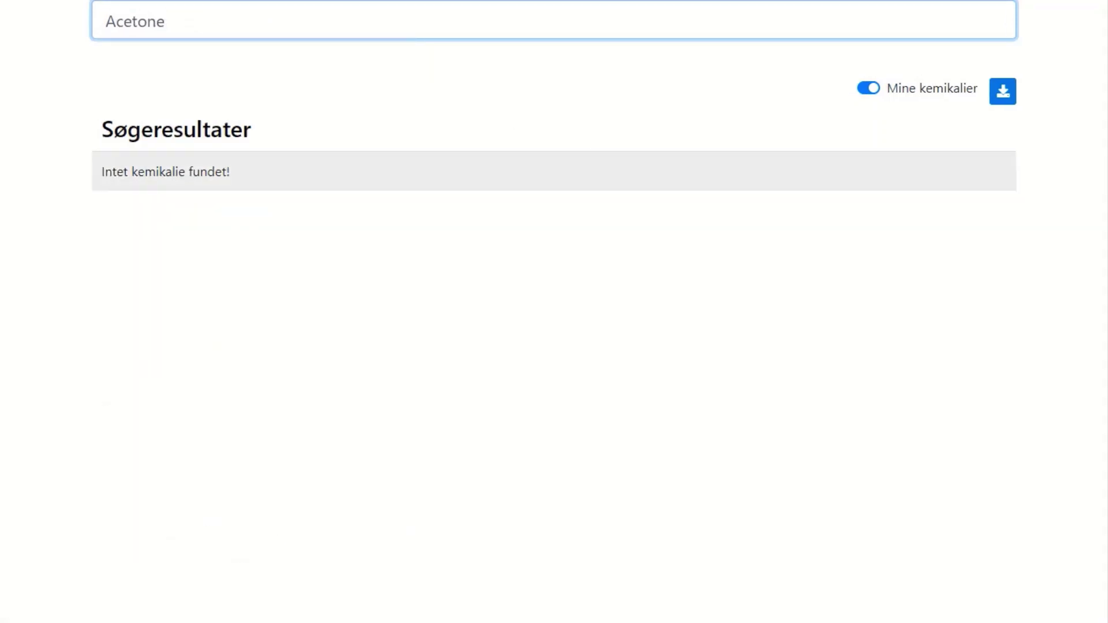
key("ctrl+a")
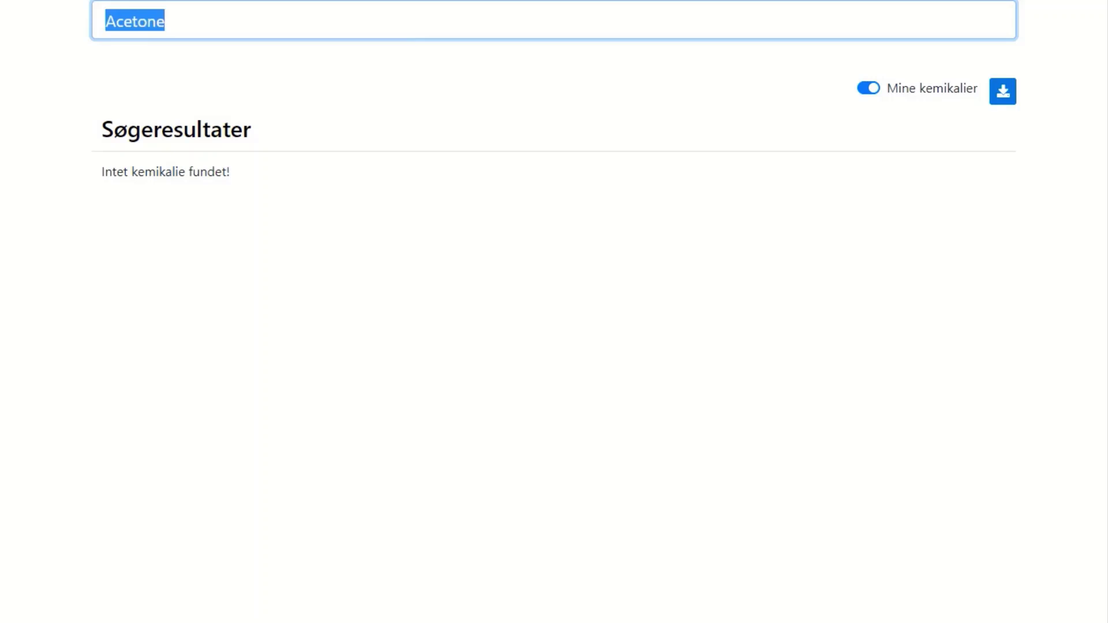
type("Acetyl")
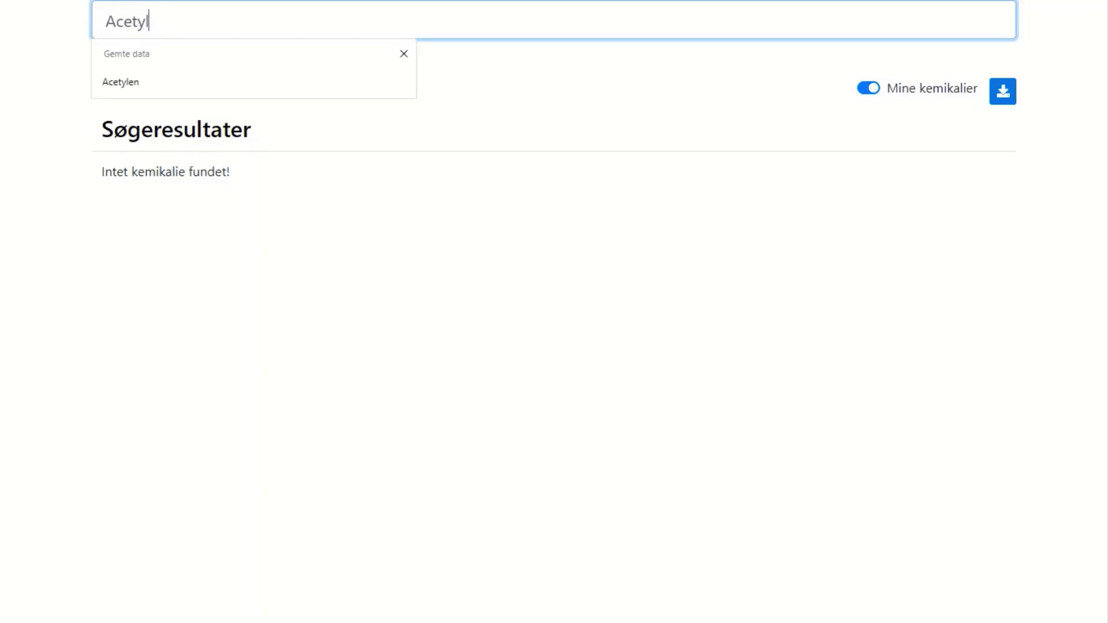
type("en")
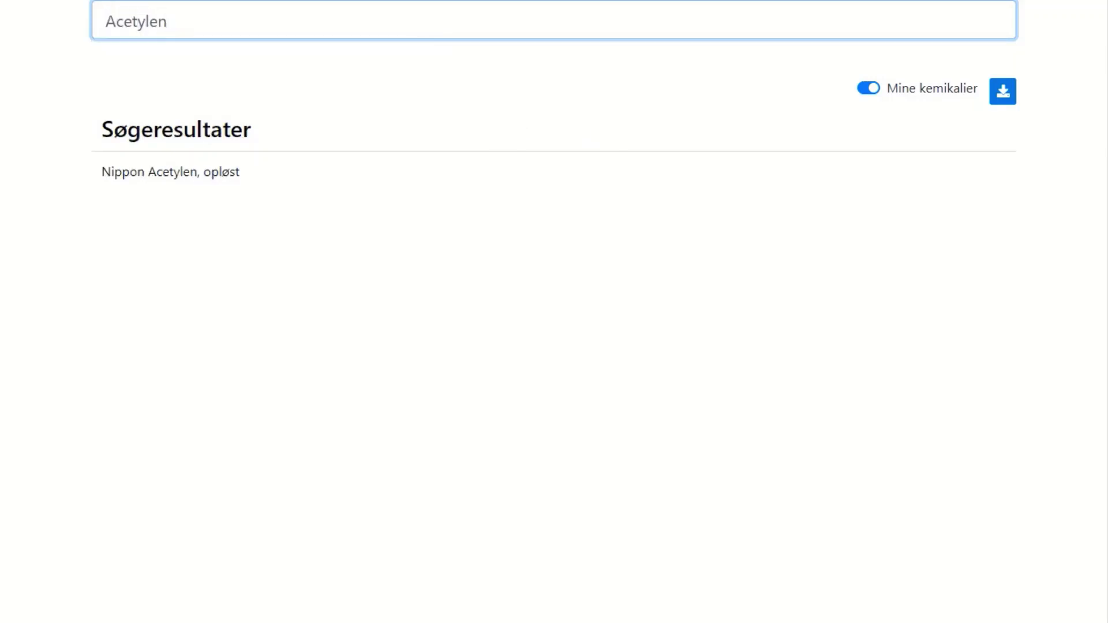
- Open the Nippon Acetylen, opløst data sheet and scroll through its hazard and protection sections
left_click(170, 171)
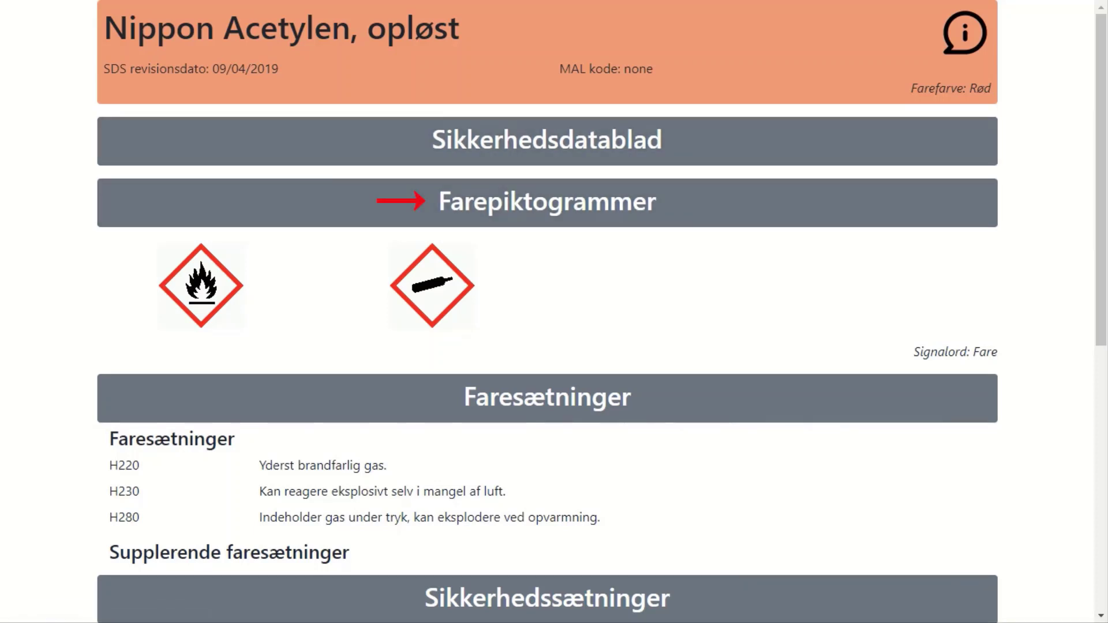
left_click(964, 33)
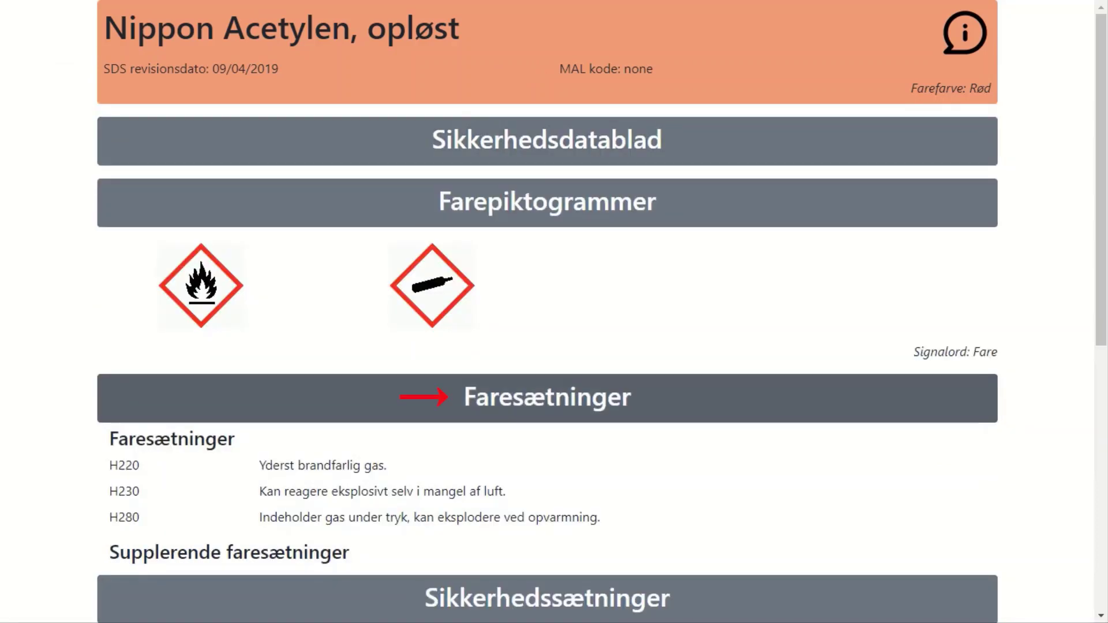
scroll(547, 311, "down", 5)
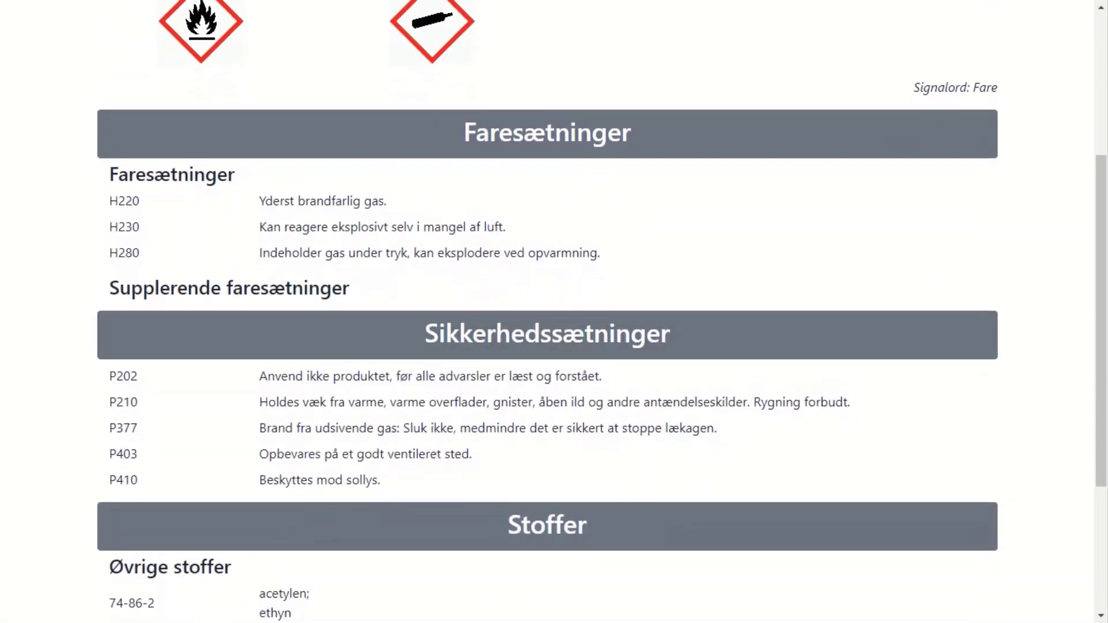
scroll(547, 311, "down", 4)
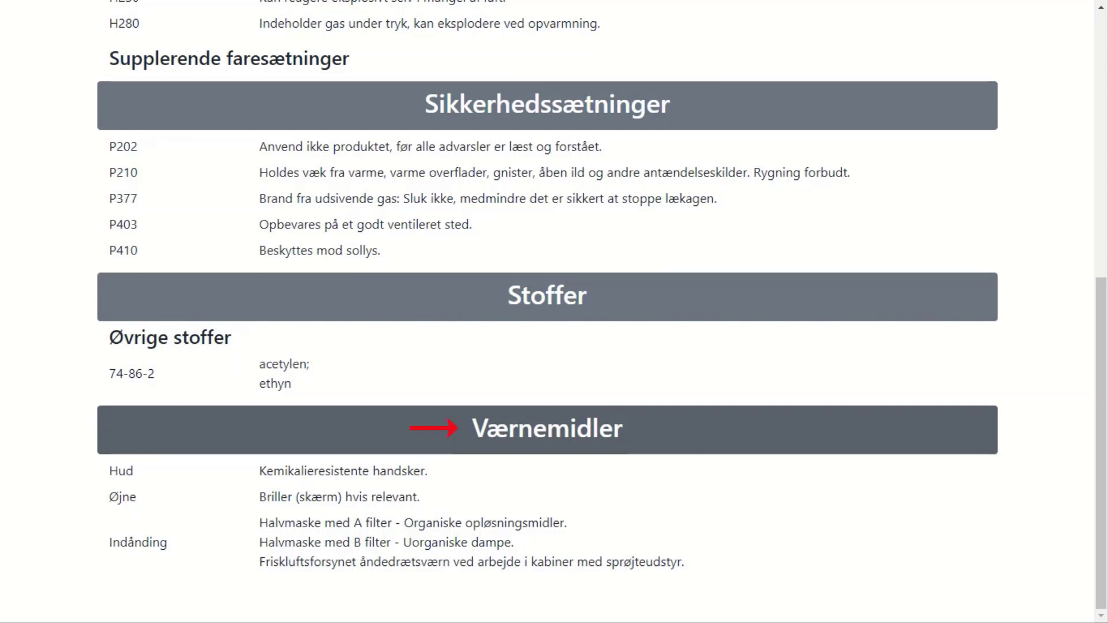
- Return to the top and navigate back to the m-navigator Kemi search page
key("Home")
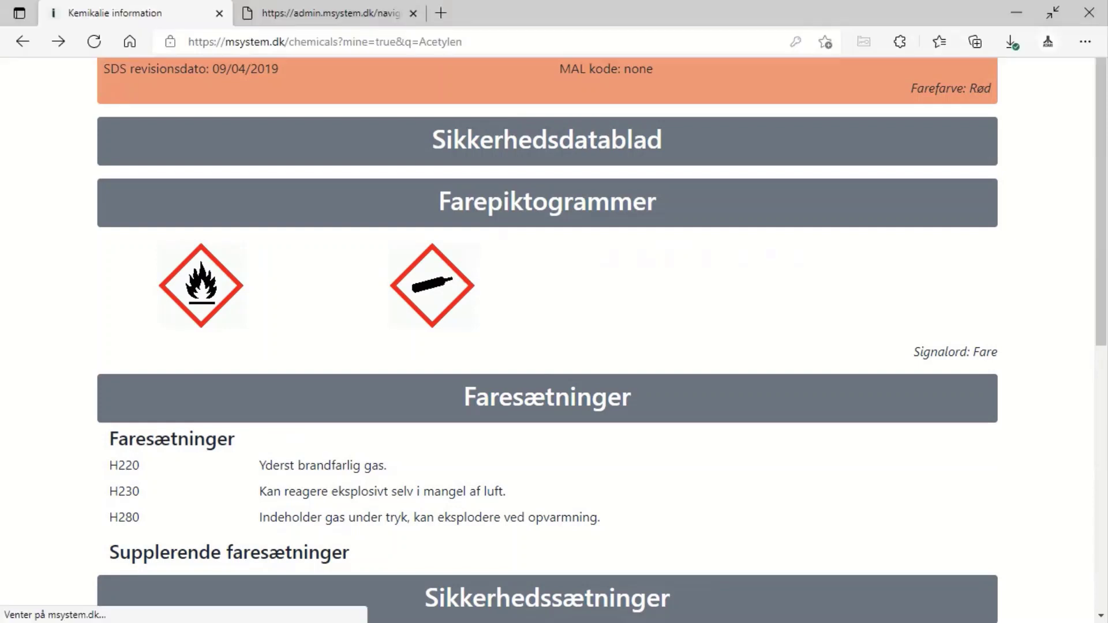
key("alt+Left")
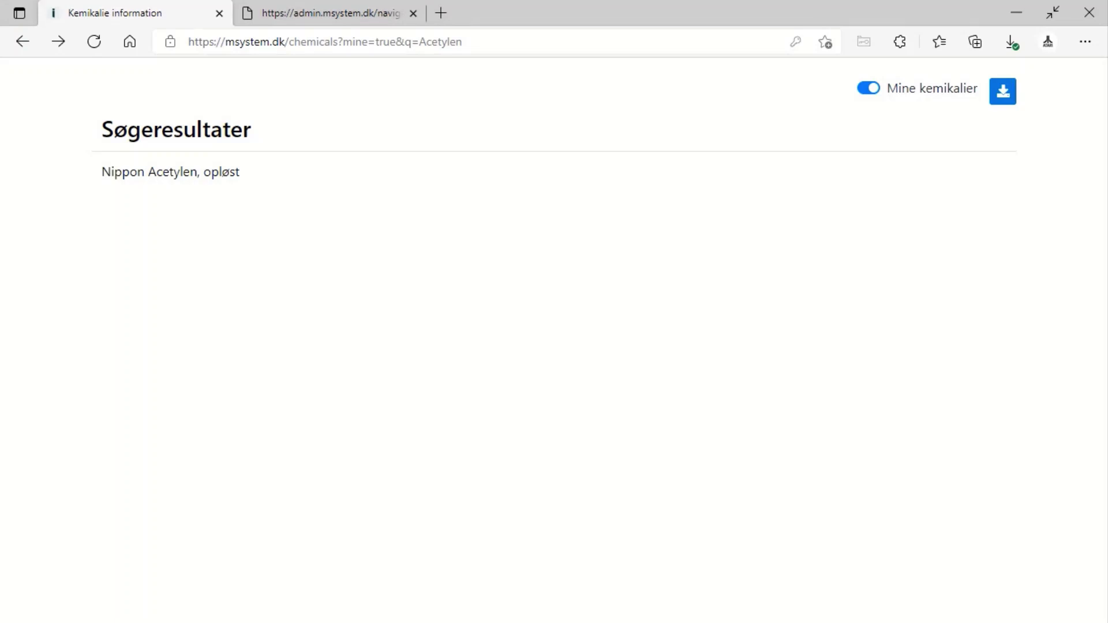
key("alt+Left")
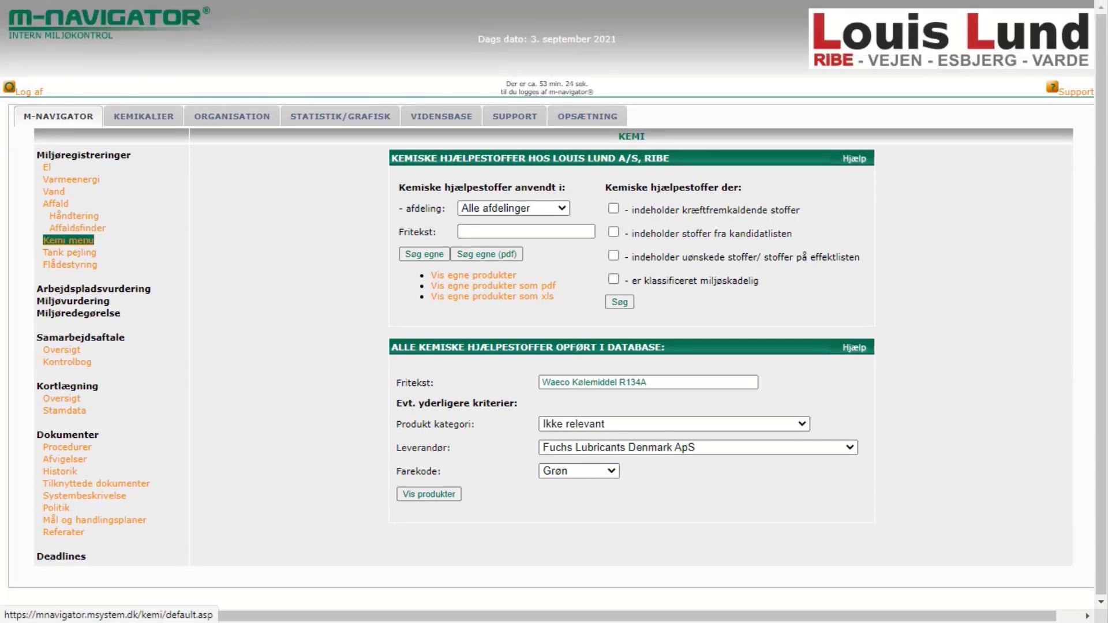
- From the Kemi menu, scroll through the supplier list's contact details, then return to the Kemi menu
left_click(67, 240)
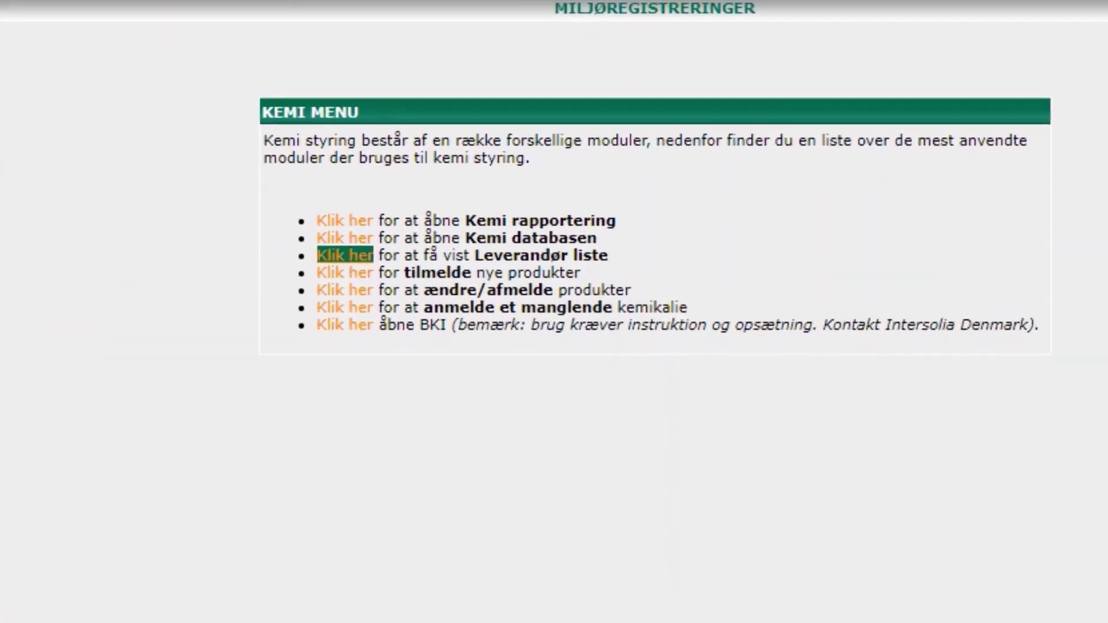
left_click(443, 286)
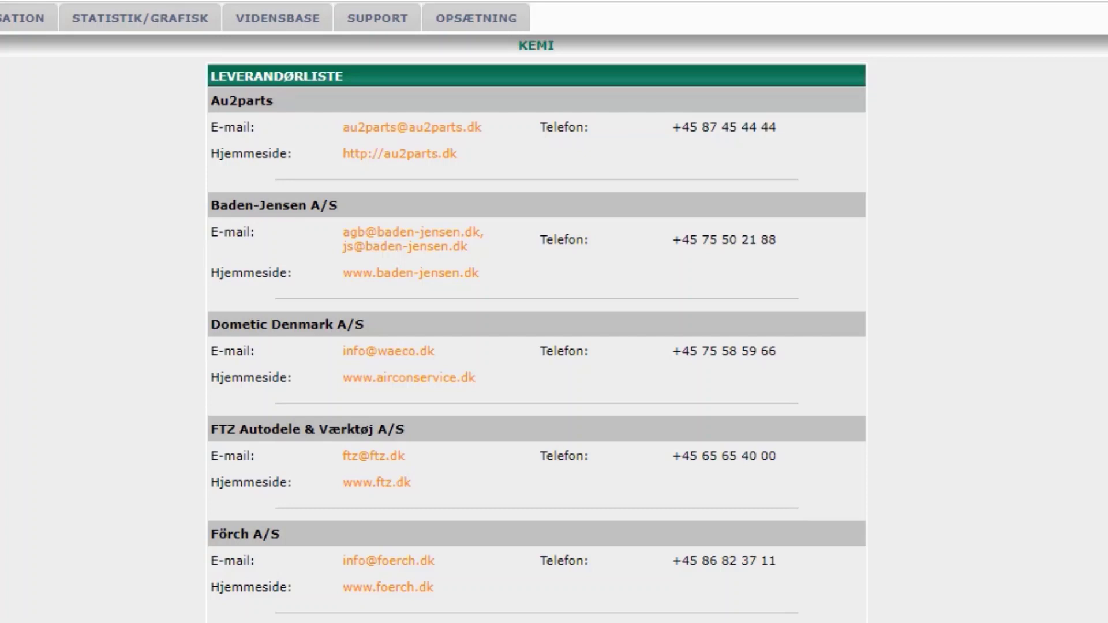
scroll(536, 312, "down", 8)
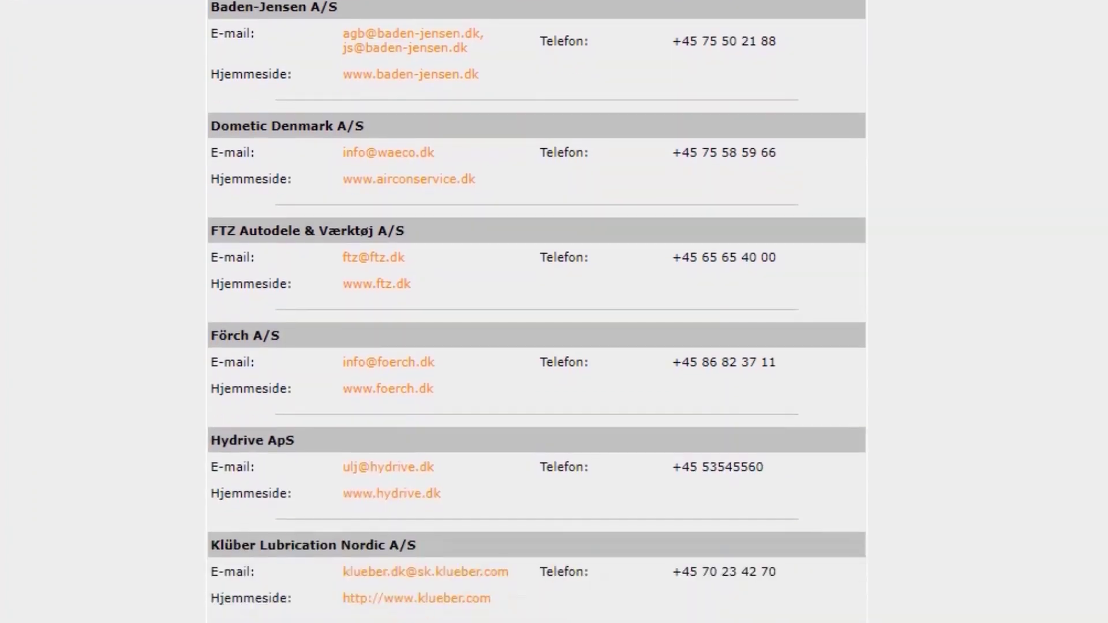
scroll(536, 312, "down", 6)
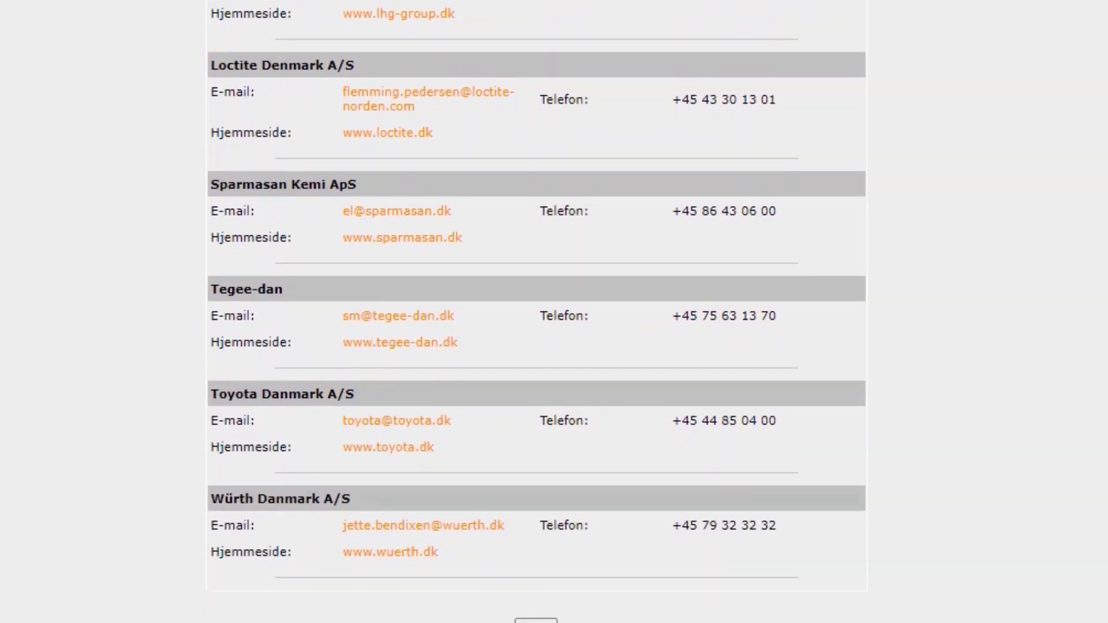
scroll(537, 312, "up", 10)
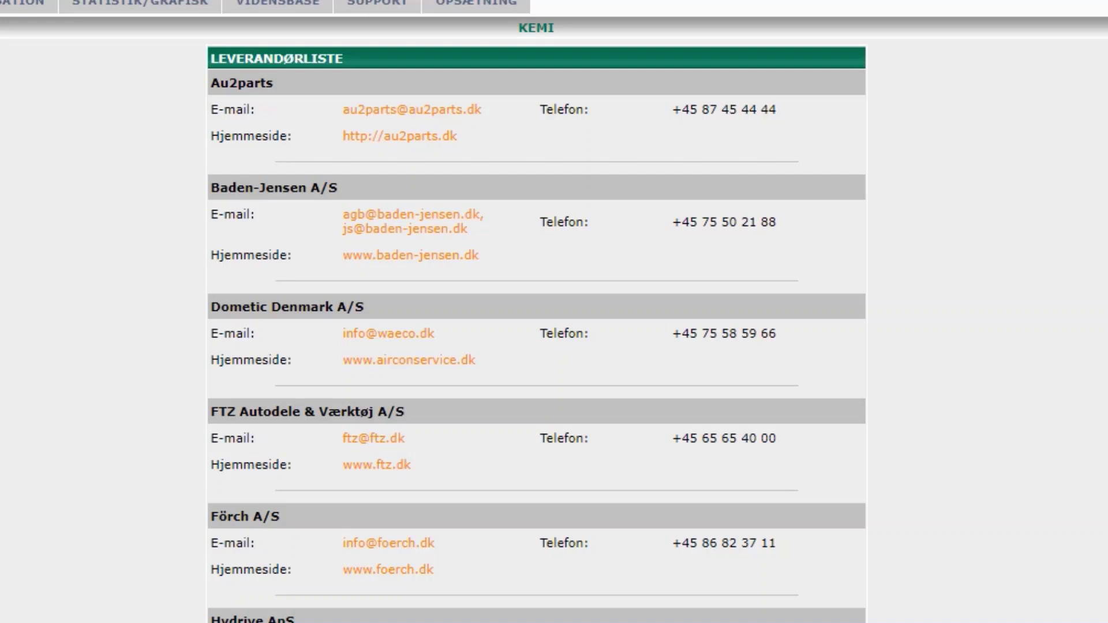
key("alt+Left")
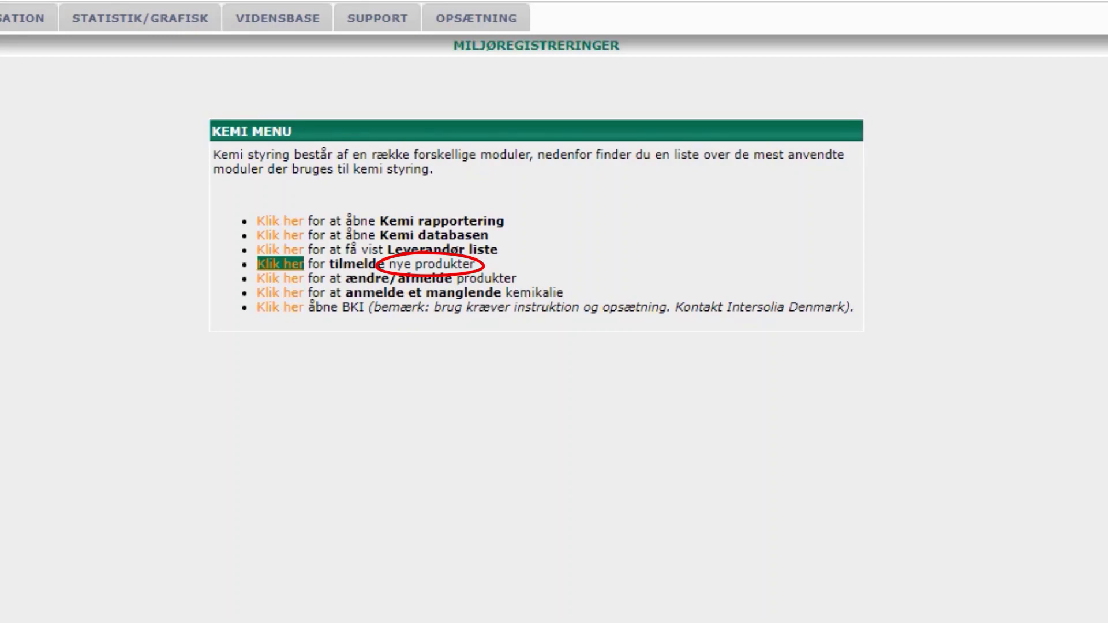
- Start registering new products and choose Abena A/S as the supplier
key("Return")
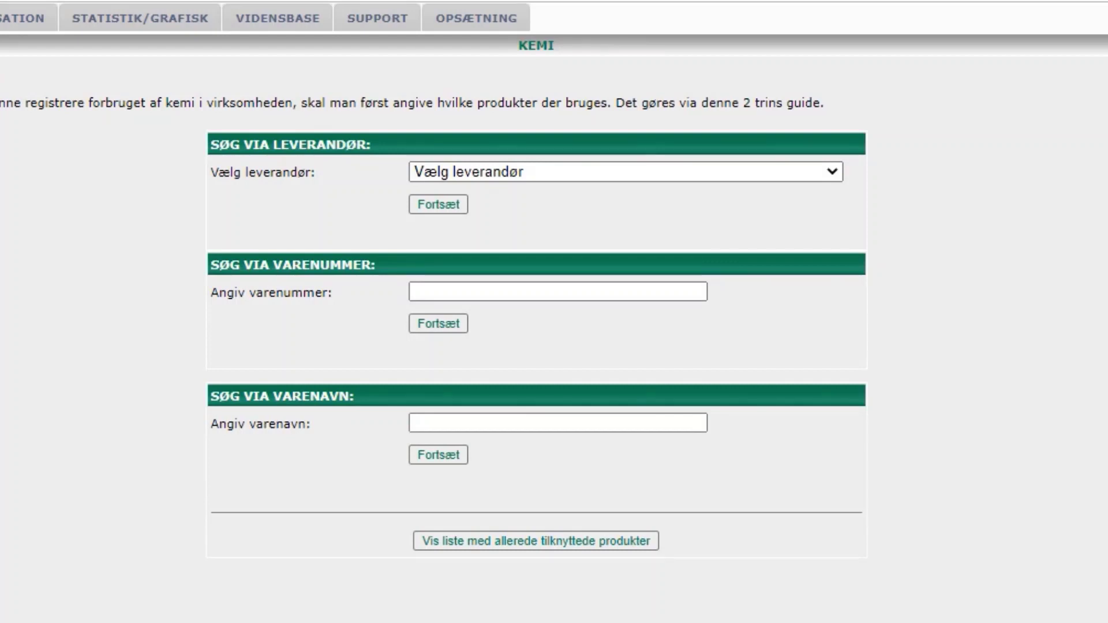
left_click(625, 171)
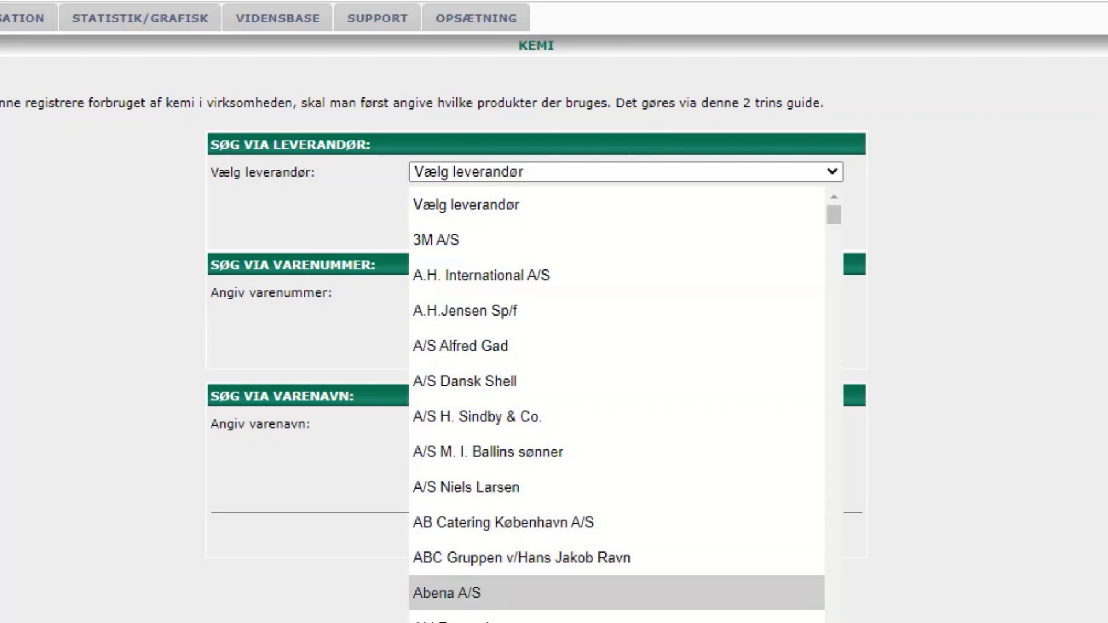
left_click(447, 592)
left_click(437, 204)
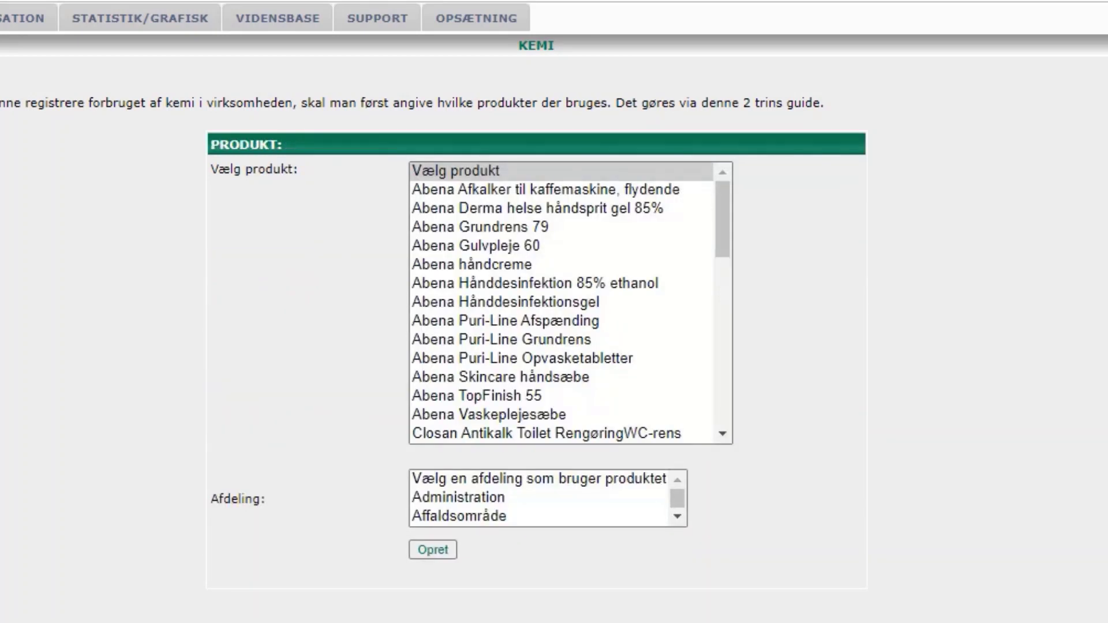
- Select Puri-Line Afspænding, Grundrens and Opvasketabletter, assign department Indskrivning, and register them
left_click(505, 321)
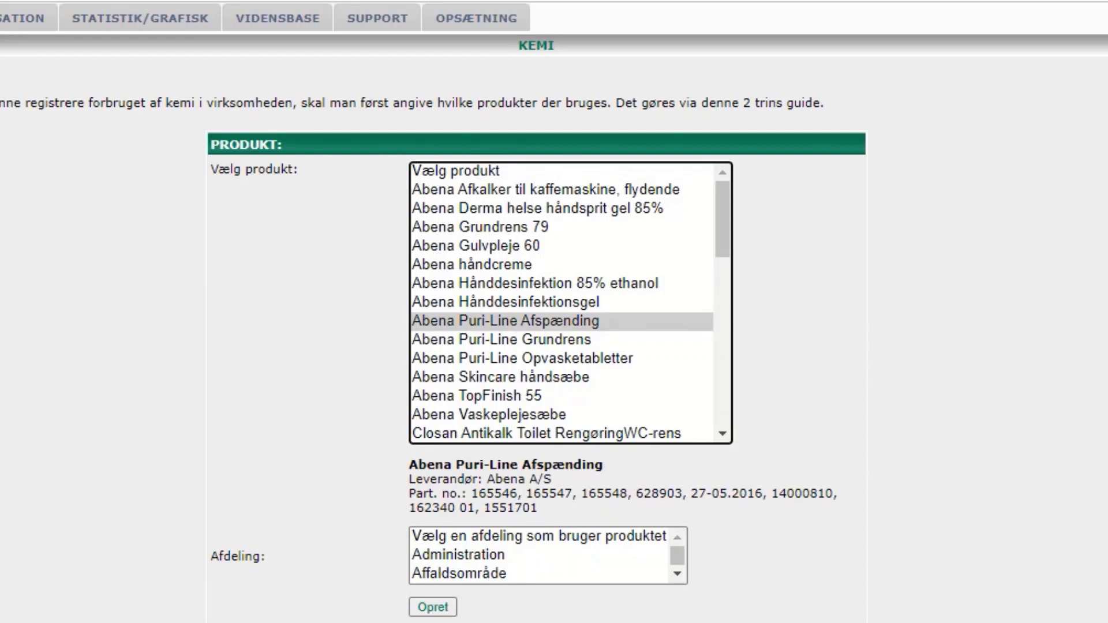
left_click(508, 339, "ctrl")
left_click(507, 358, "ctrl")
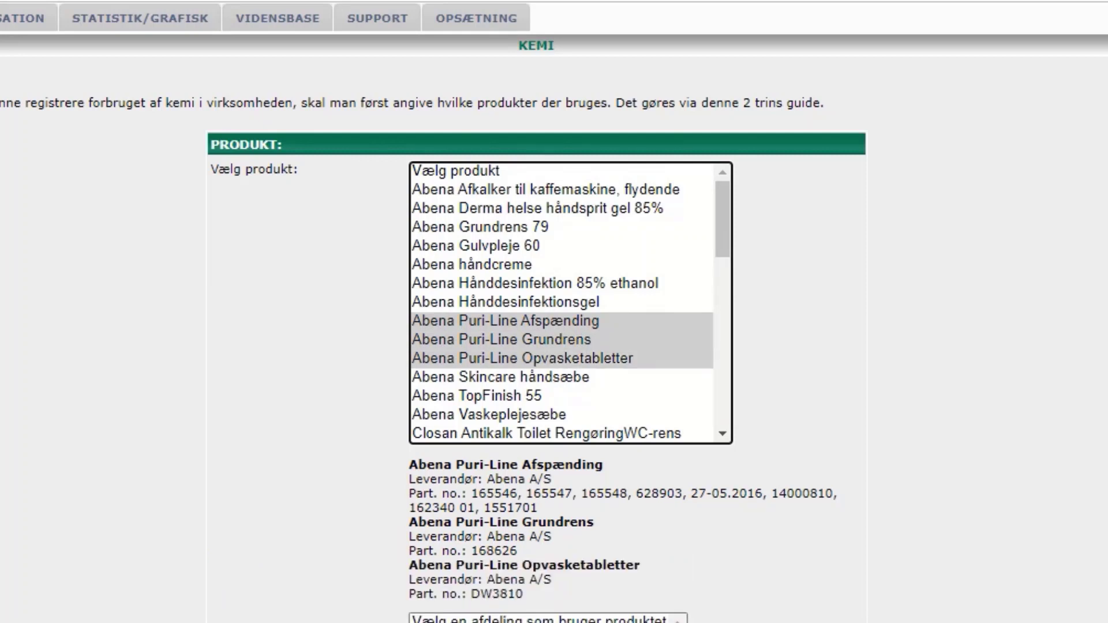
scroll(554, 312, "down", 1)
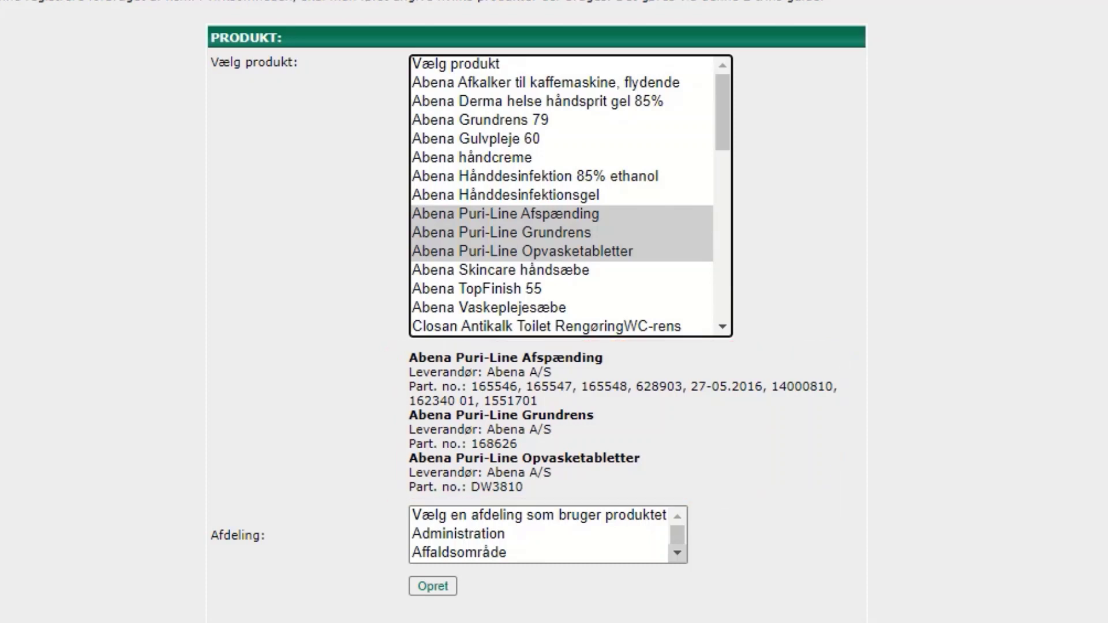
left_click_drag(677, 552, 676, 553)
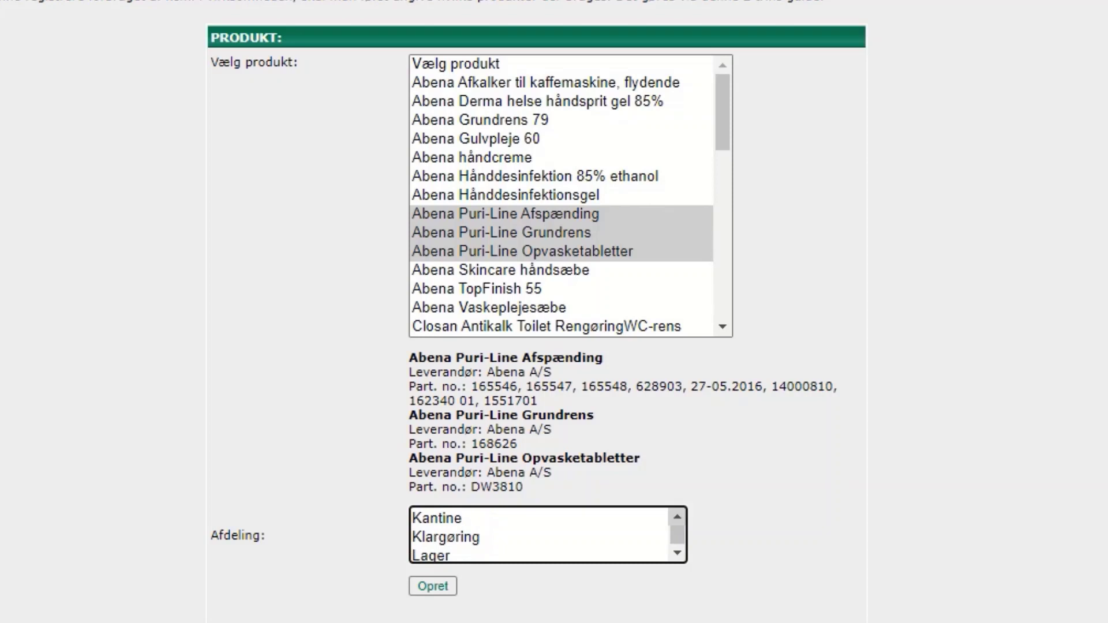
left_click(677, 516)
left_click(450, 513)
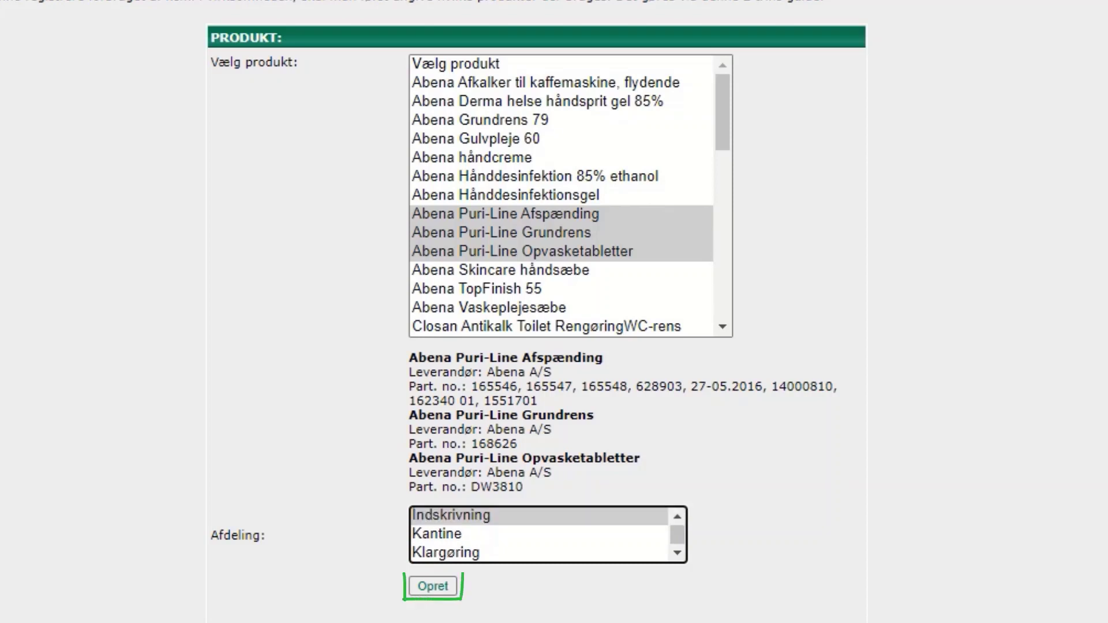
left_click(437, 532, "ctrl")
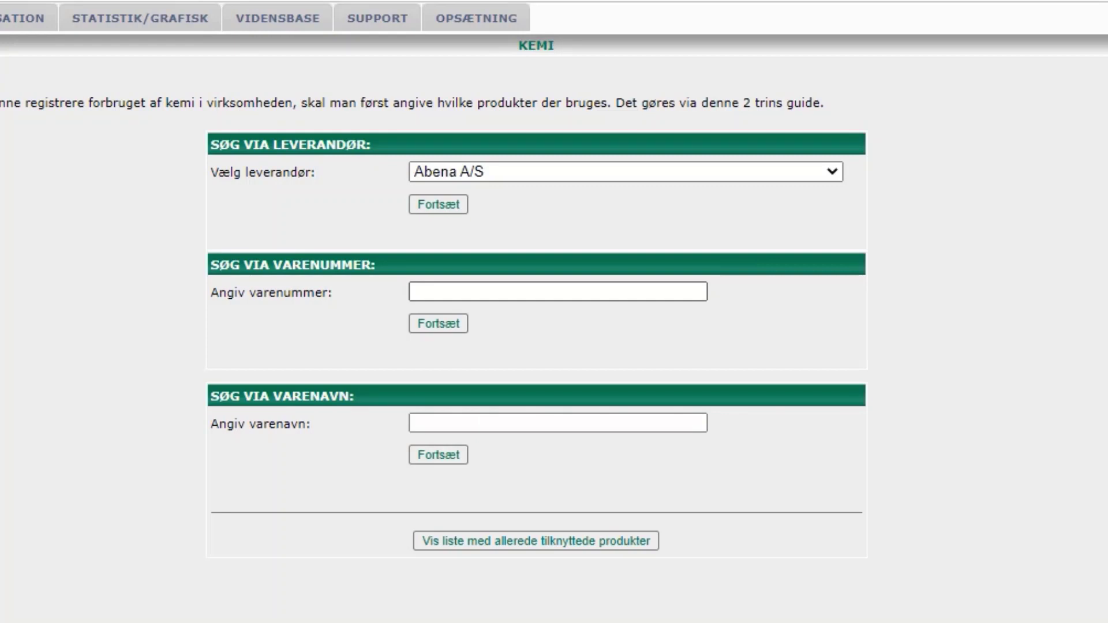
- Clear the item number 123456789 and search by product name 'Borup Acetone' instead
left_click(557, 292)
type("123")
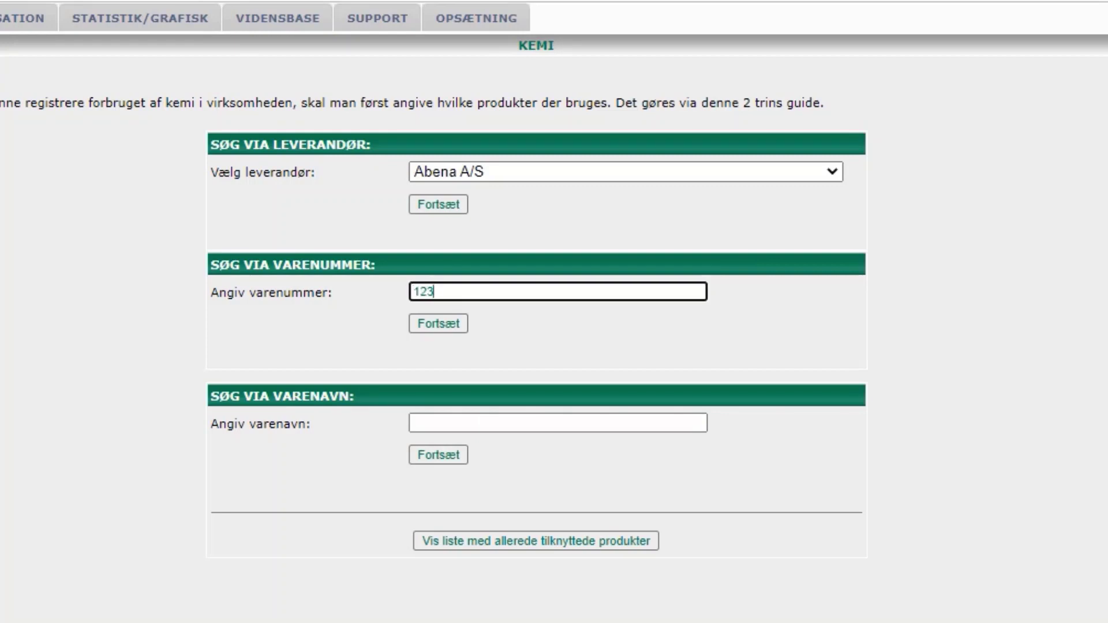
type("456789")
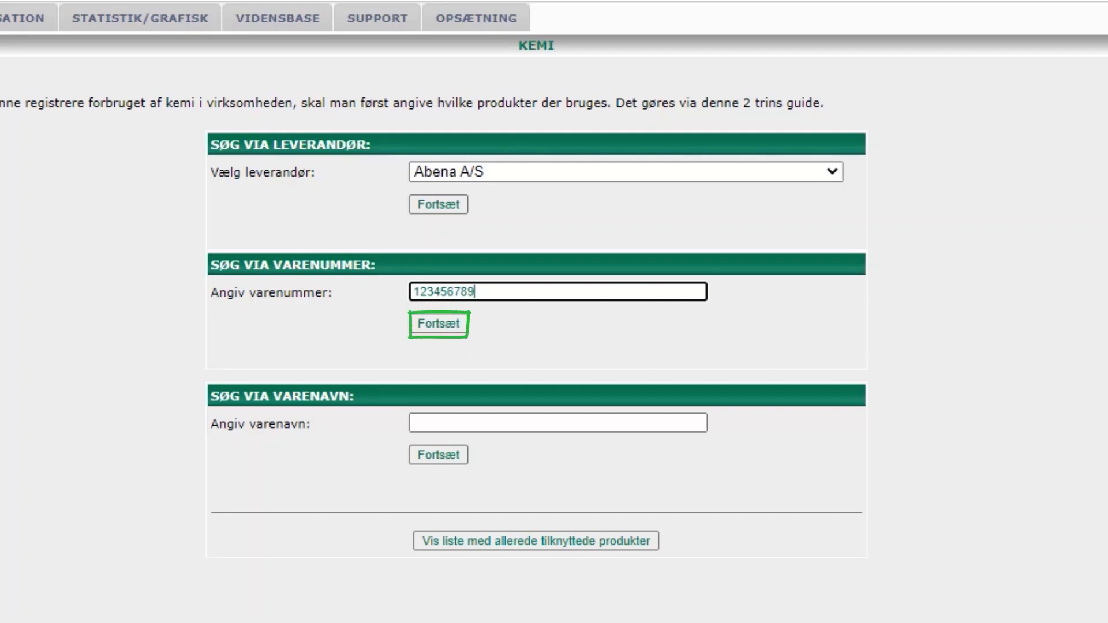
key("ctrl+a")
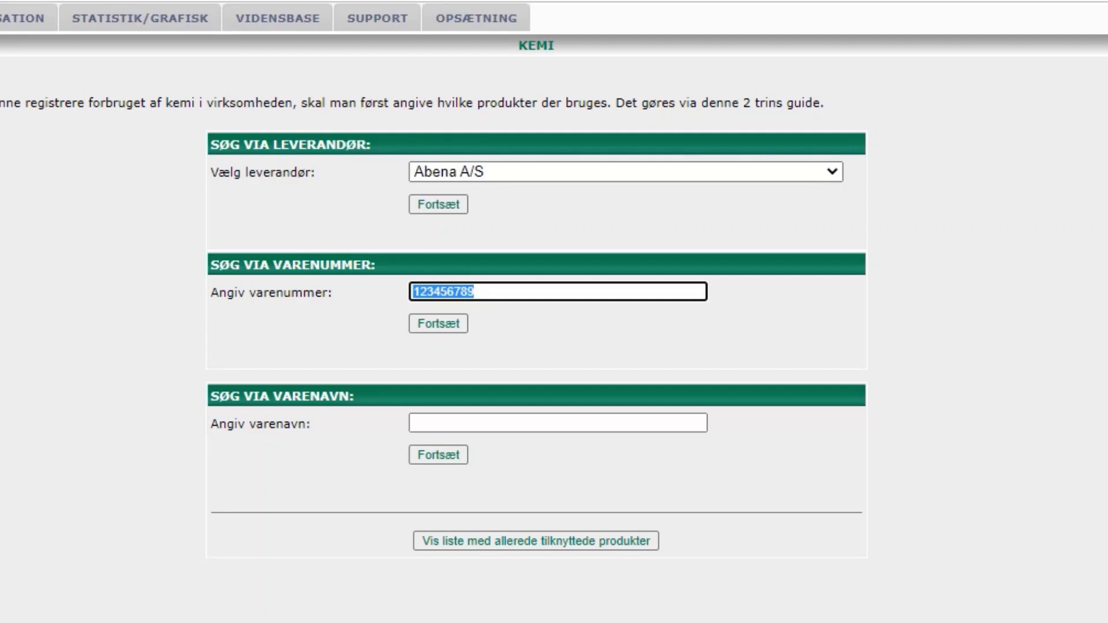
key("BackSpace")
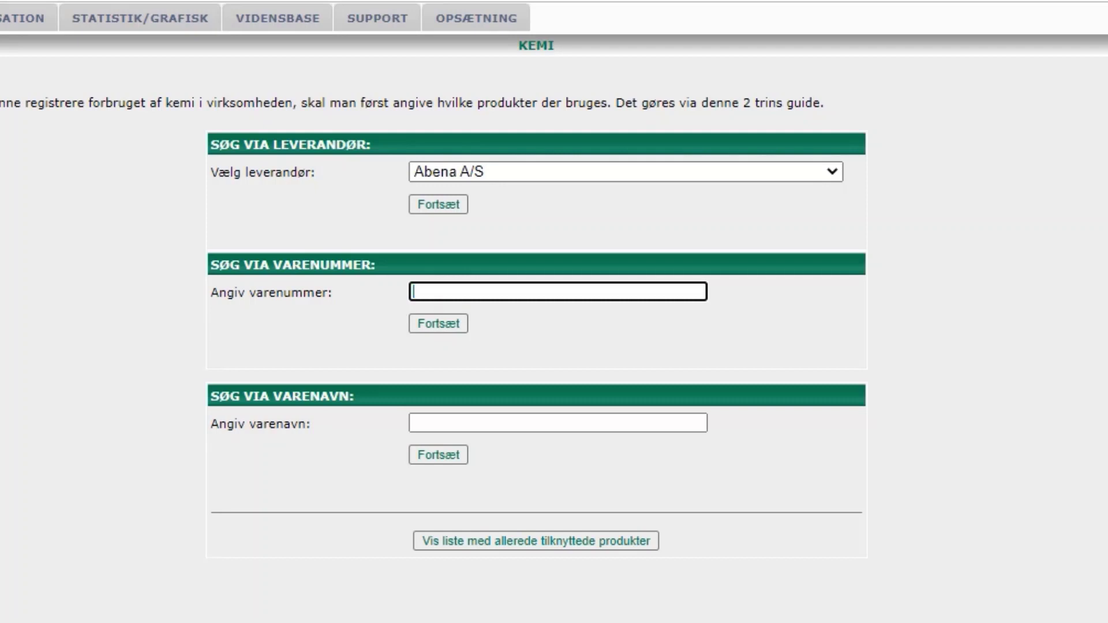
left_click(557, 423)
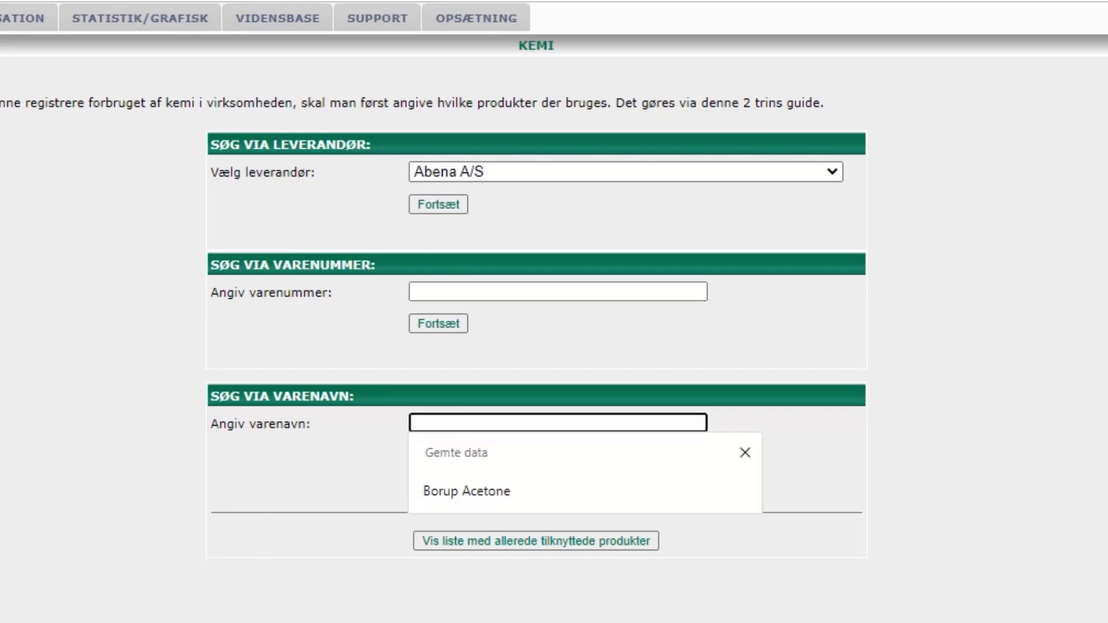
type("Borup Acetone")
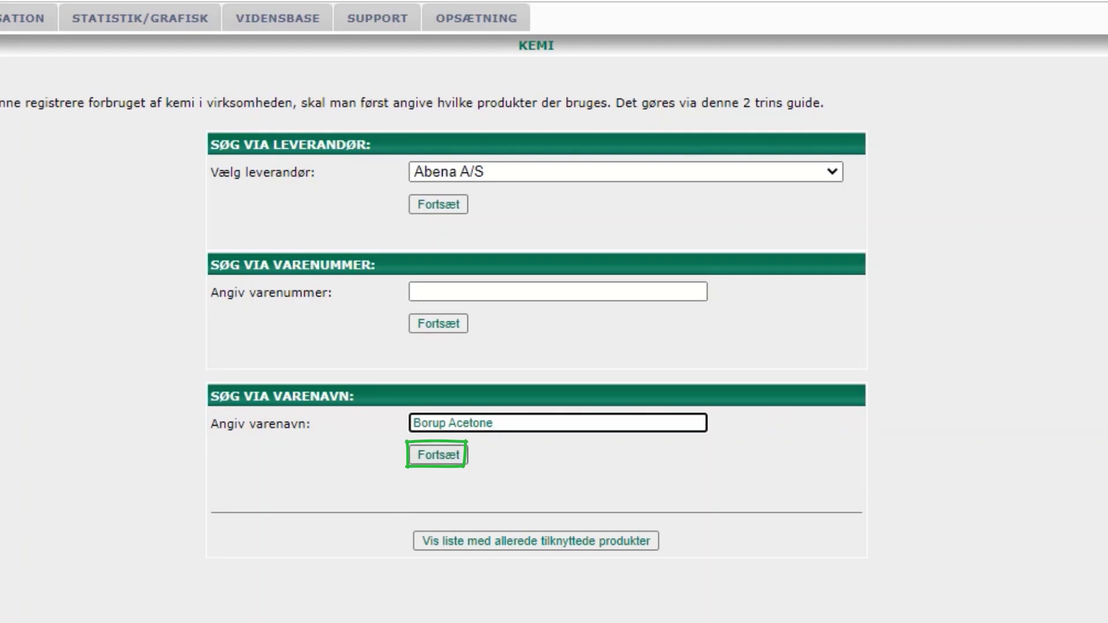
left_click(438, 454)
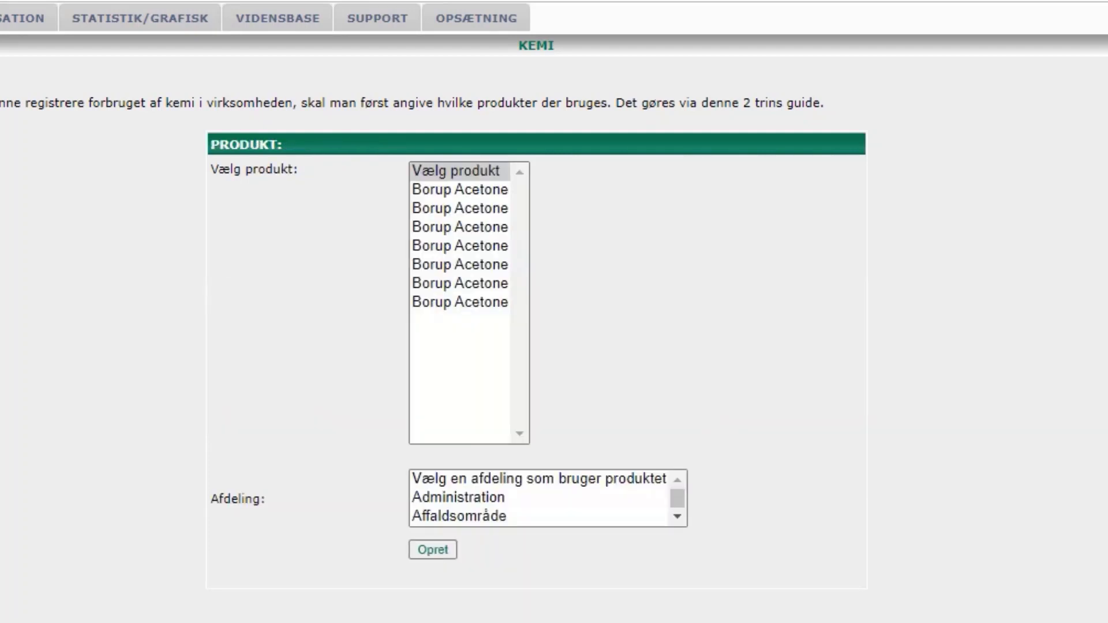
- Check the supplier of each Borup Acetone entry in the results
left_click(460, 189)
left_click(459, 227)
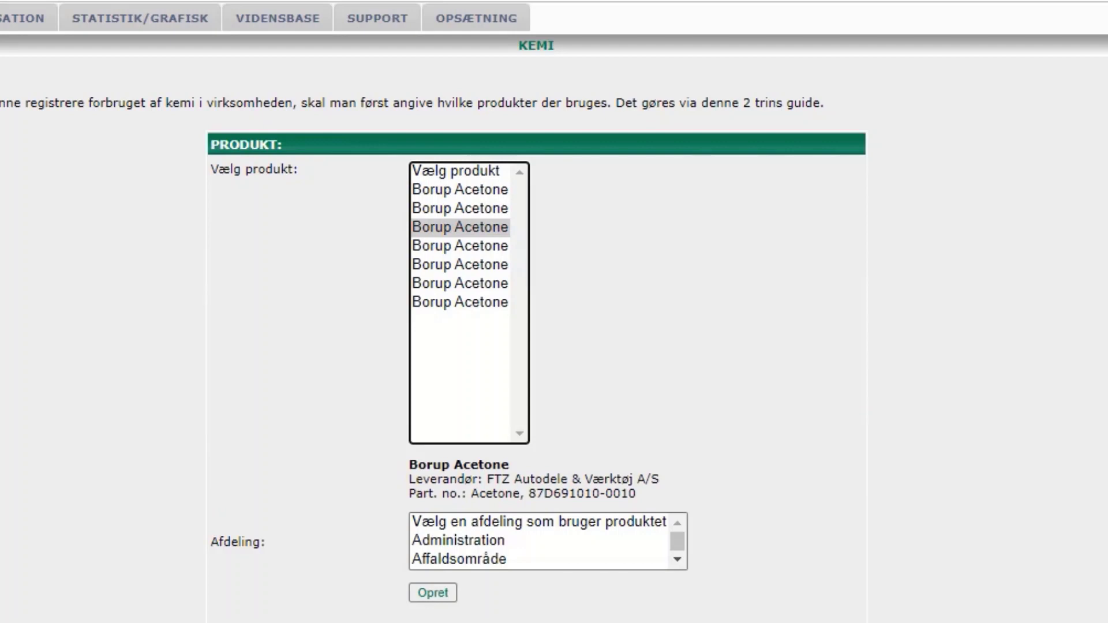
left_click(460, 246)
left_click(460, 265)
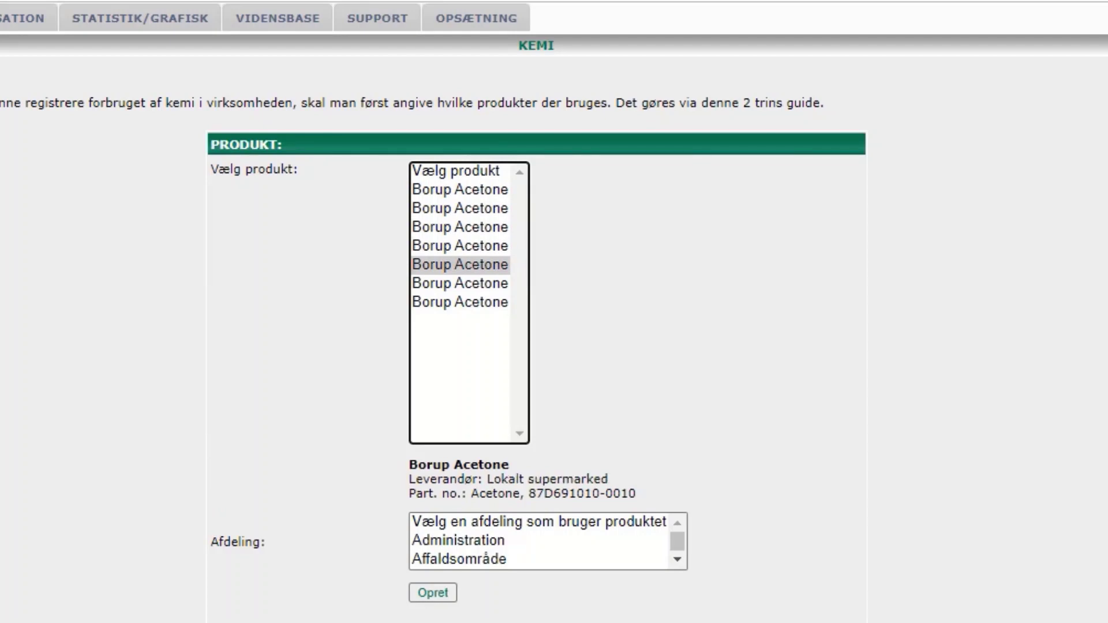
left_click(459, 283)
left_click(460, 302)
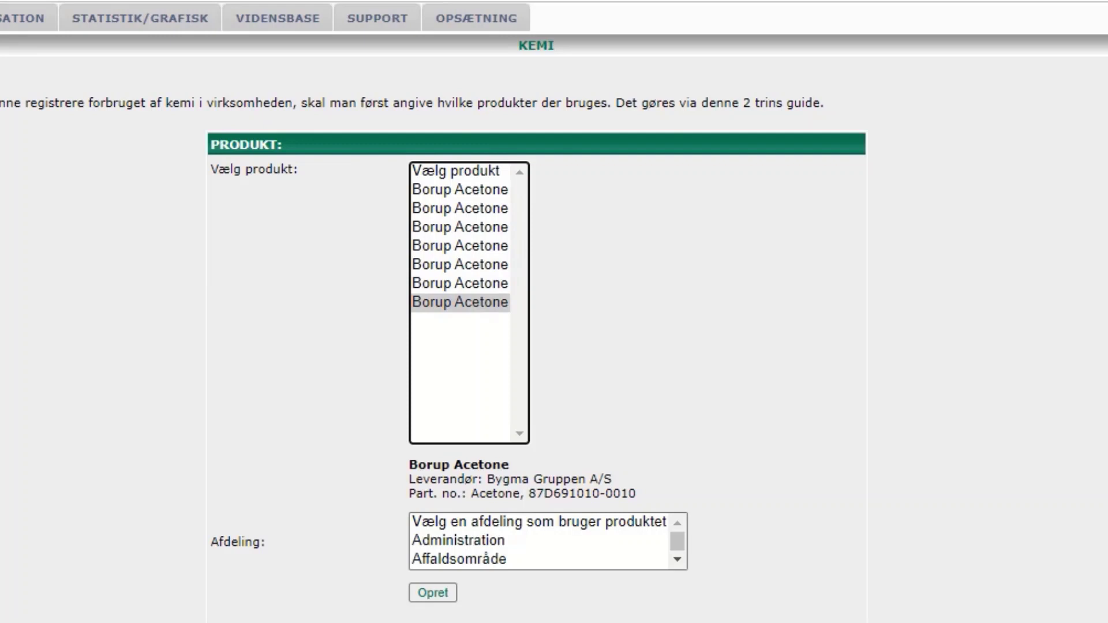
- Return to the Kemi menu and open the page for changing or deregistering products
key("alt+Left")
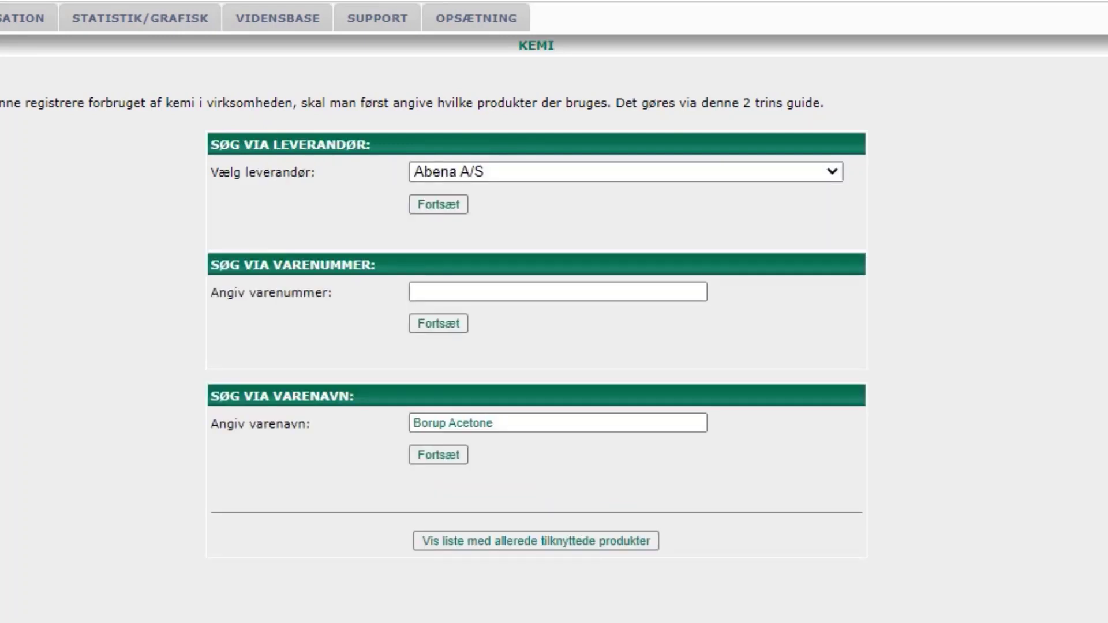
key("alt+Left")
left_click(280, 278)
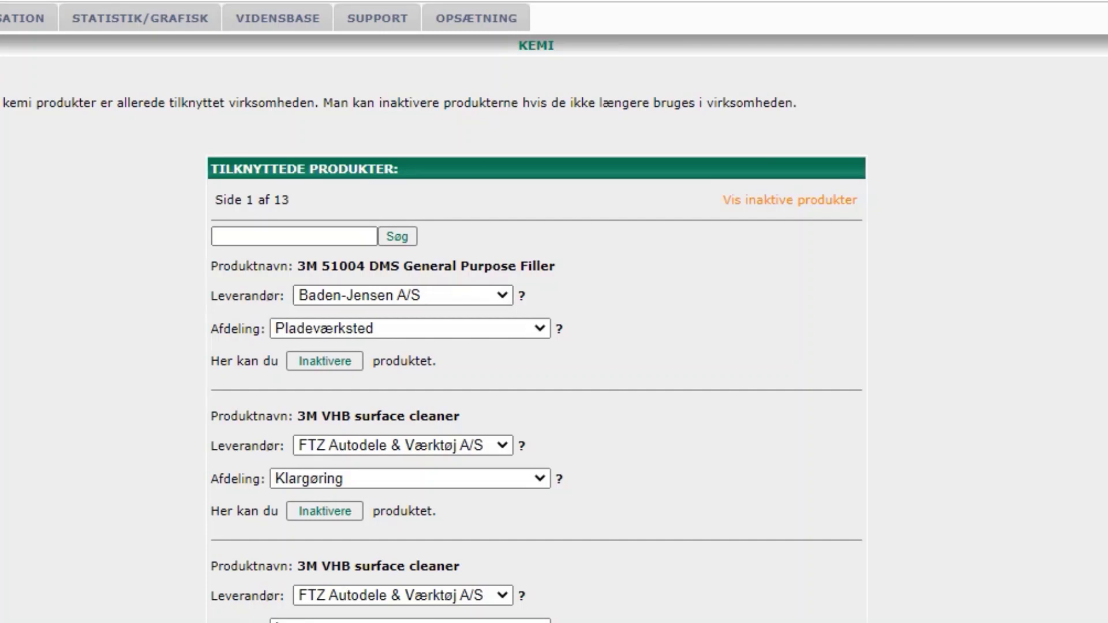
- Search the active attached products for Acetylen
left_click(295, 236)
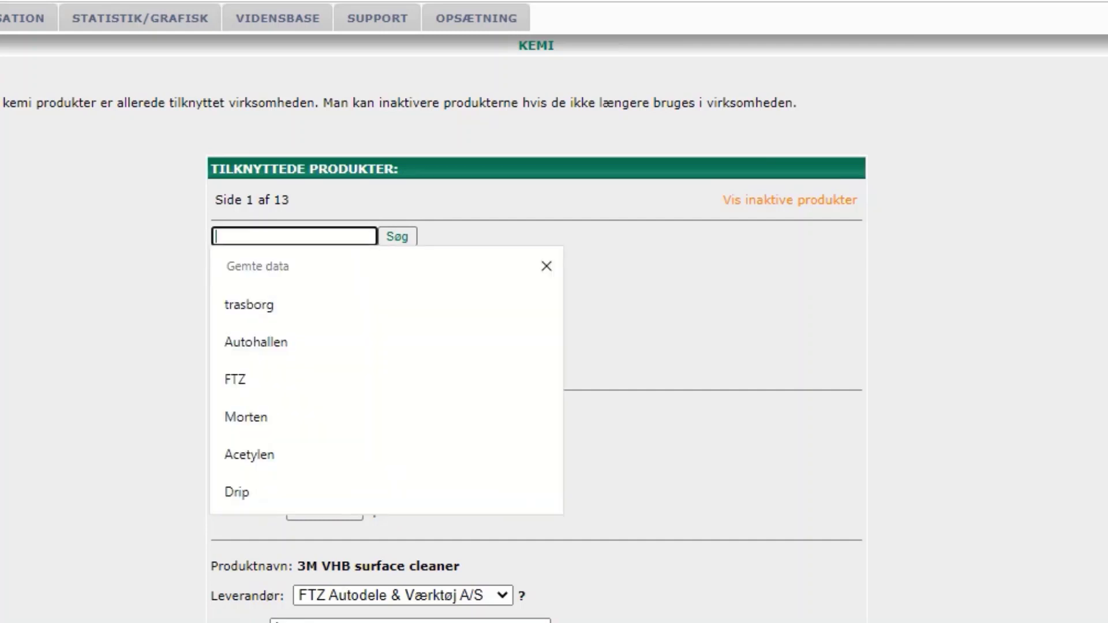
type("Acer")
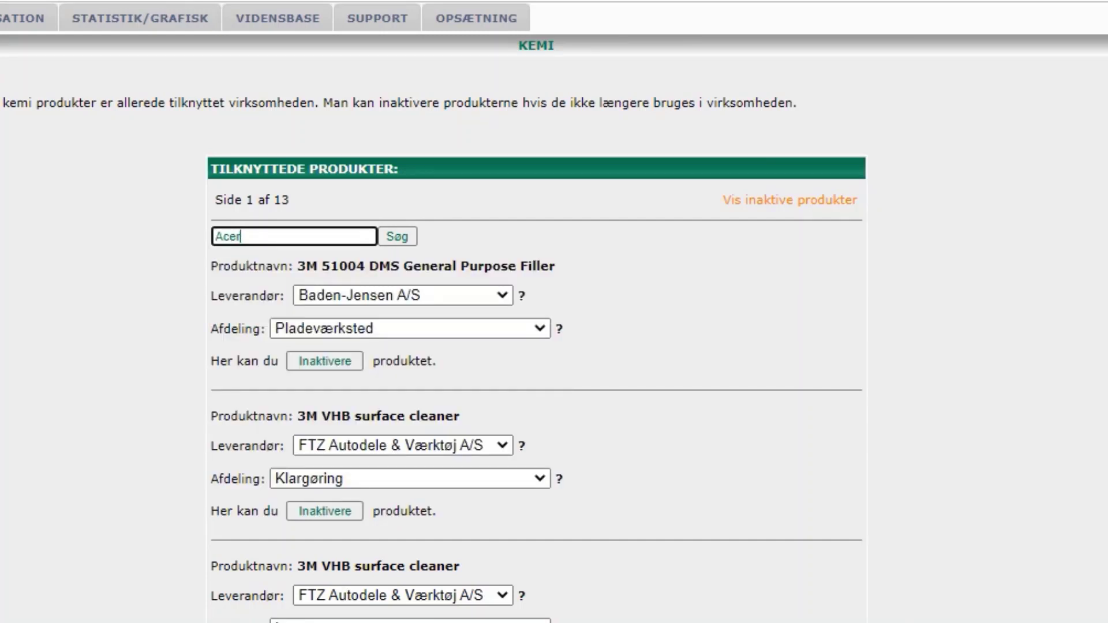
type("ty")
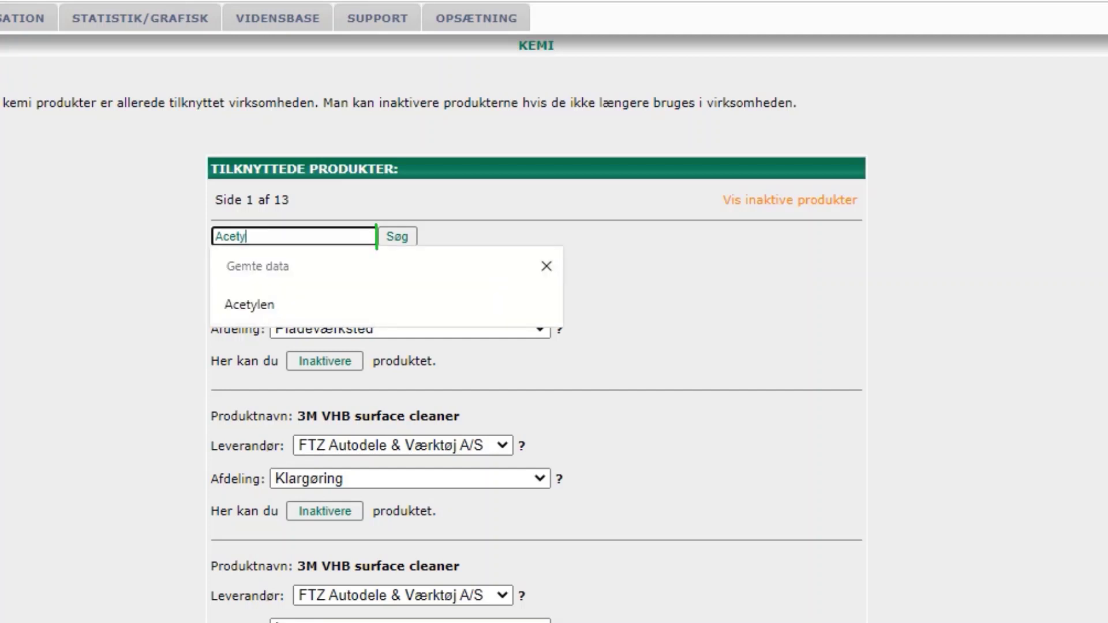
key("Down")
key("Return")
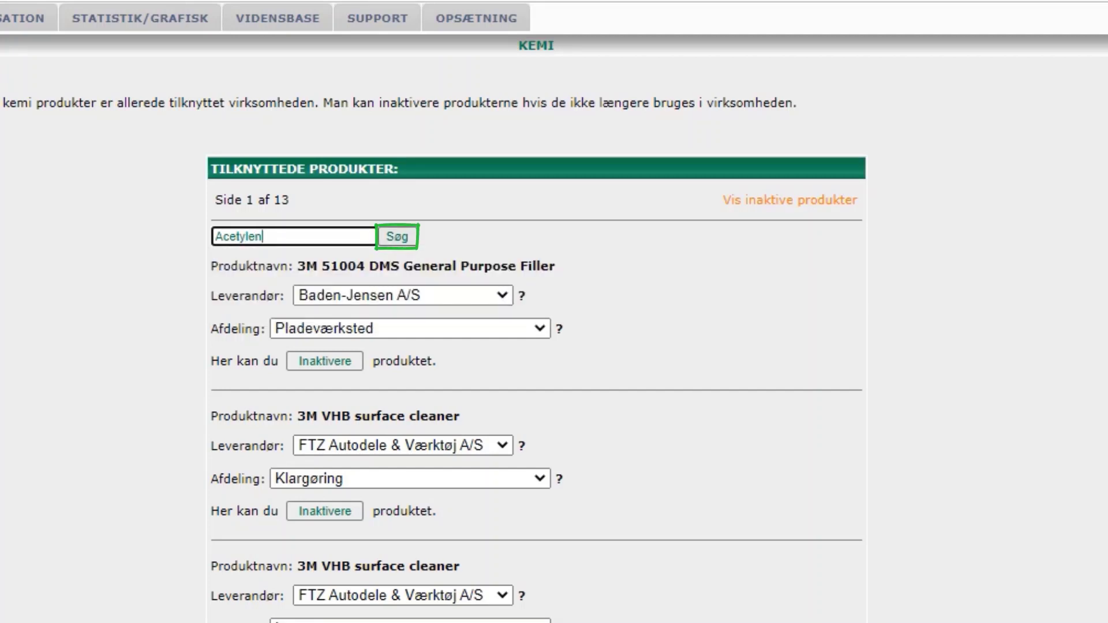
key("Return")
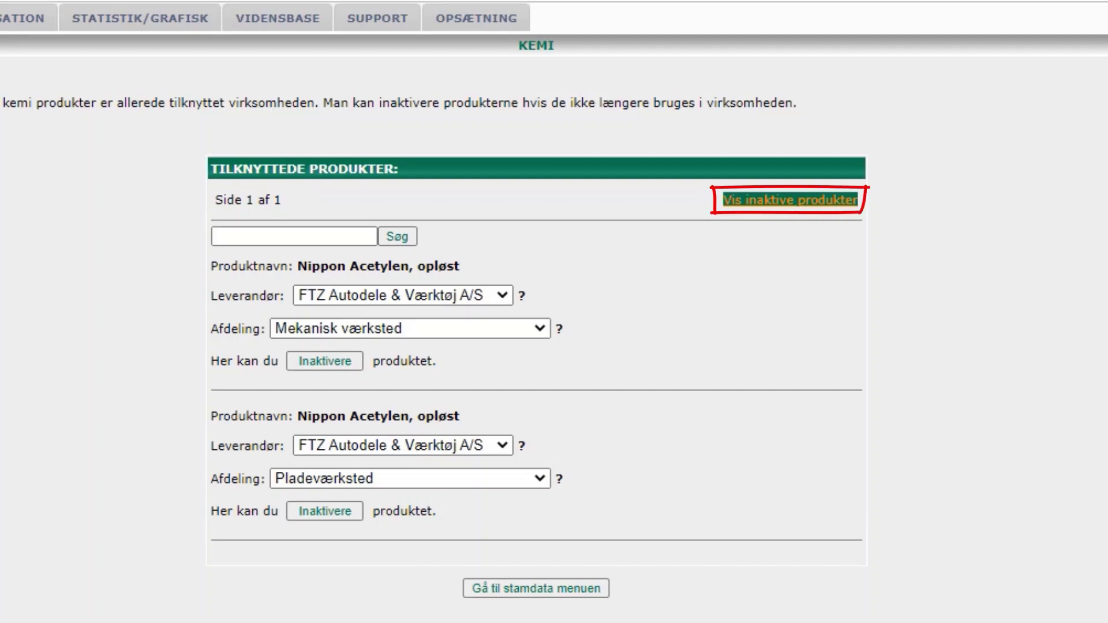
- Switch to the inactive products and search them for Drip
left_click(790, 200)
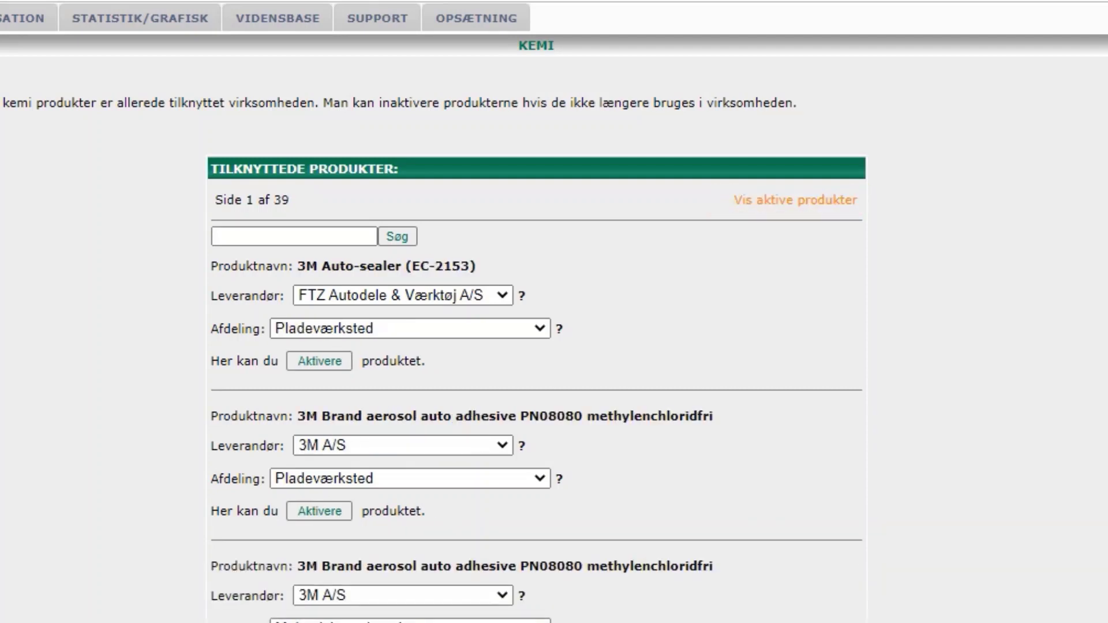
left_click(294, 236)
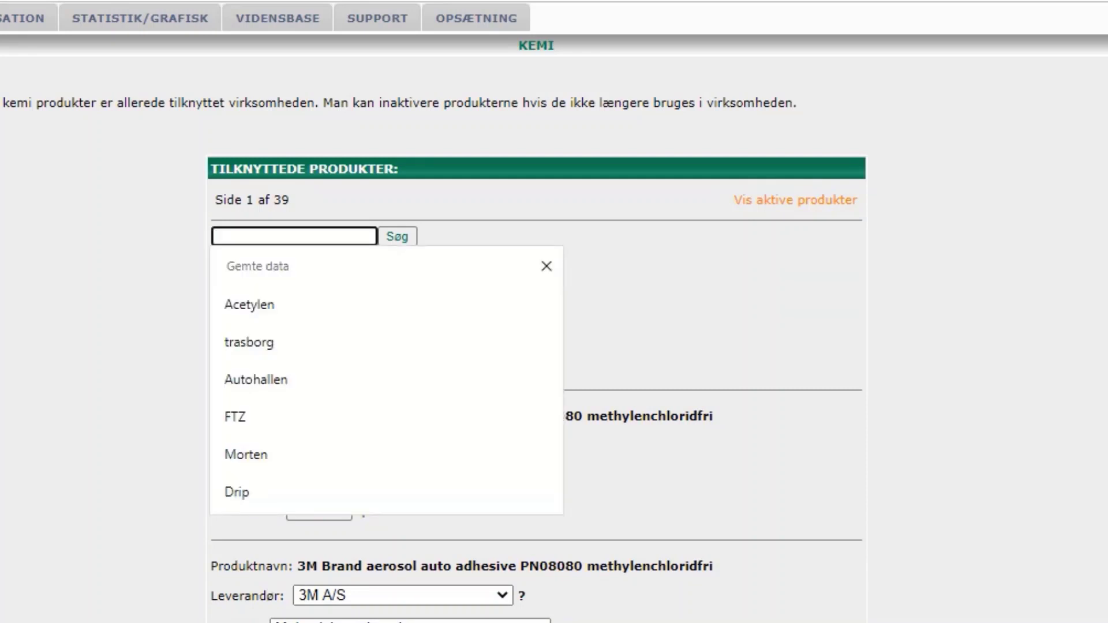
type("Drip")
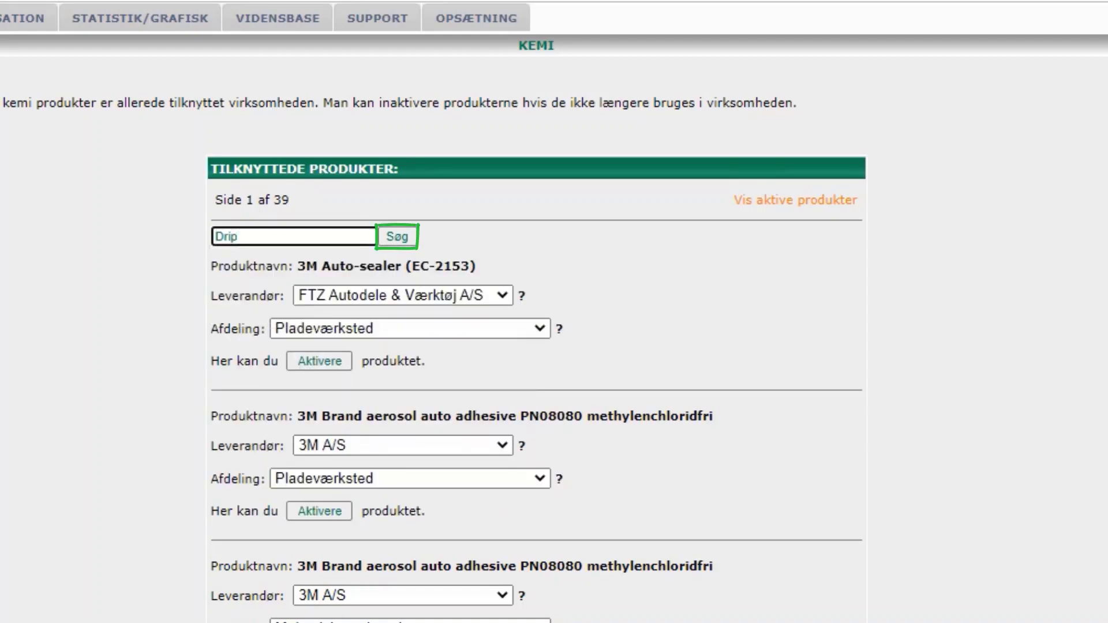
key("Return")
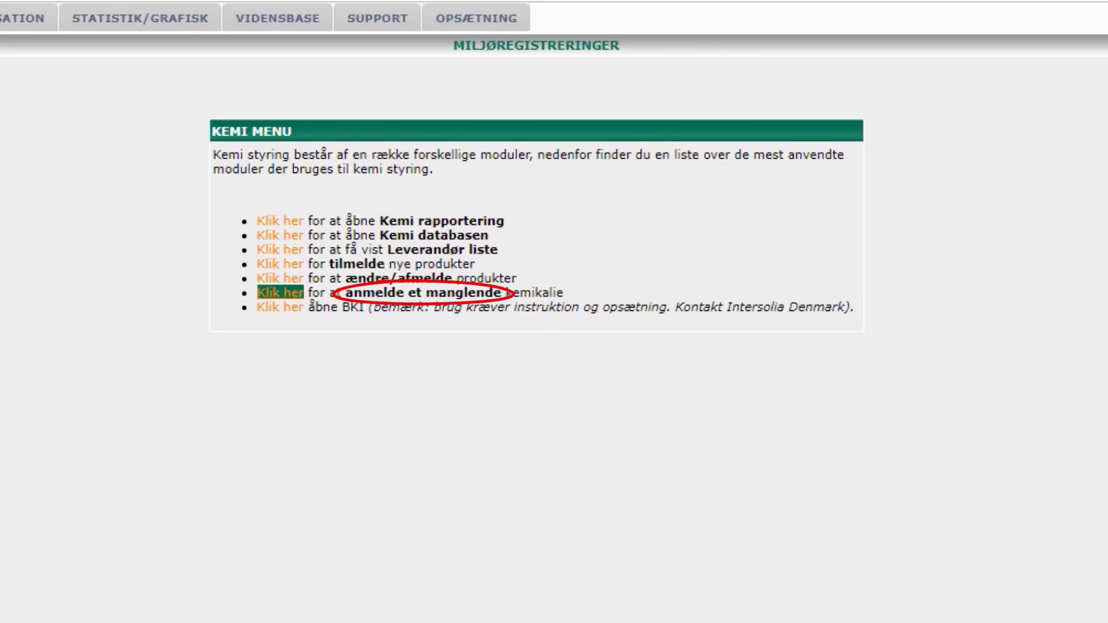
- Report a missing chemical: supplier Chemista A/S, trade name Bladan, item 123456789, quantity 5 kg spand
left_click(280, 293)
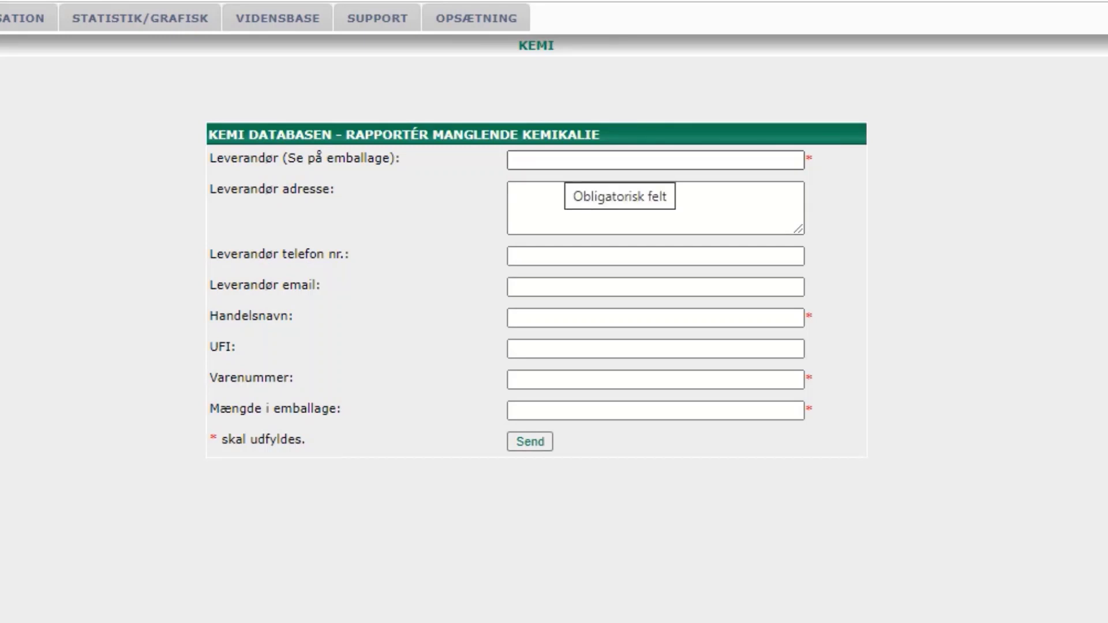
left_click(564, 161)
type("Ch")
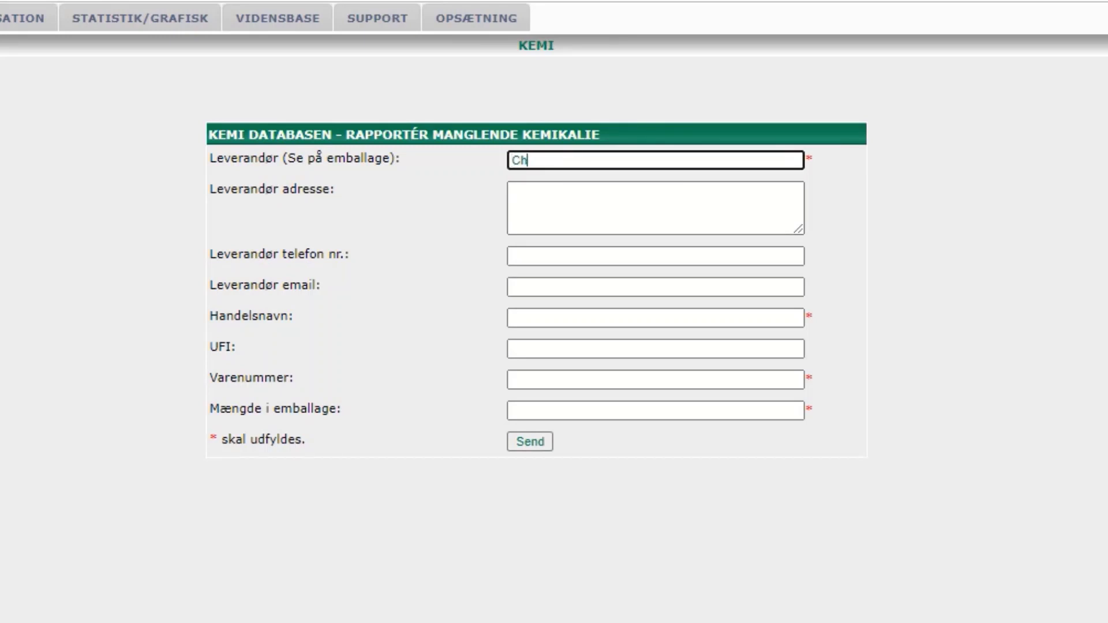
type("emista A/S")
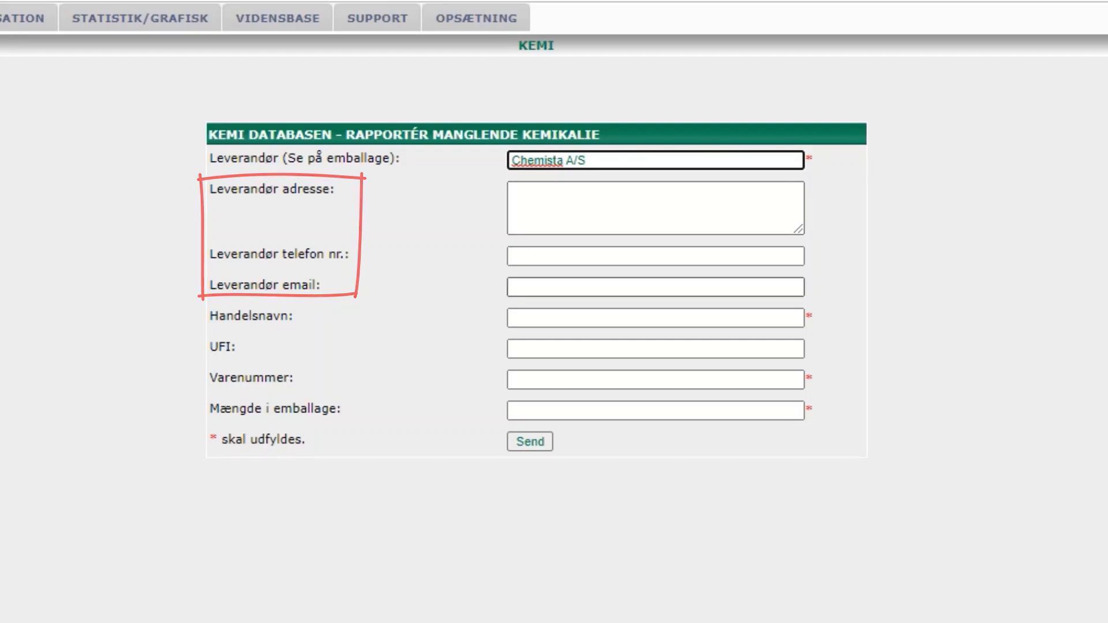
left_click(655, 318)
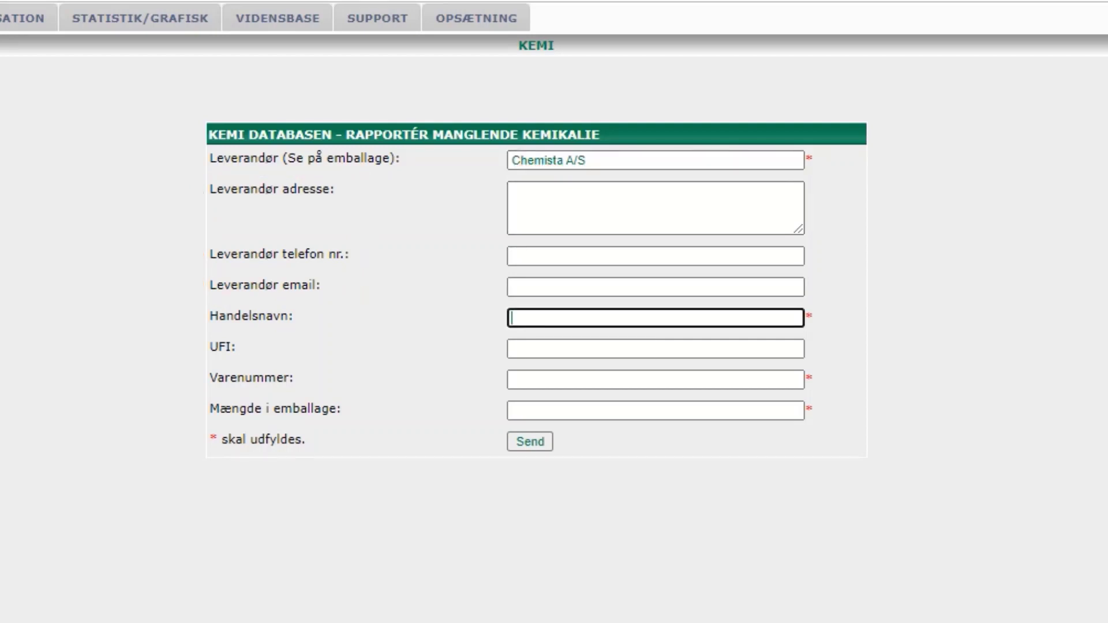
type("Bladan")
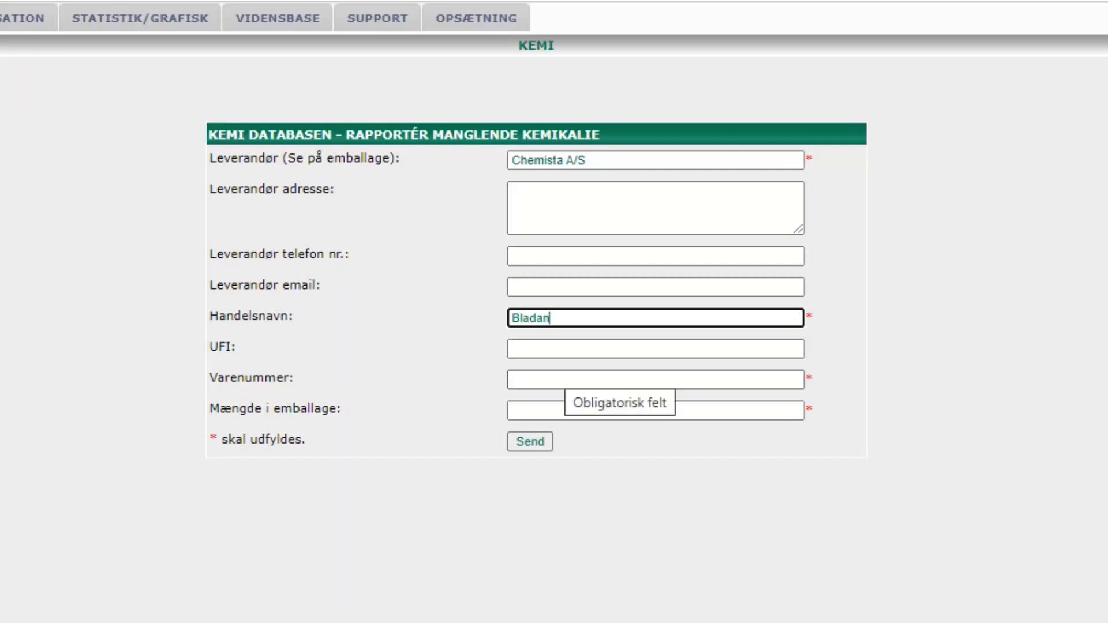
left_click(568, 379)
type("123456789")
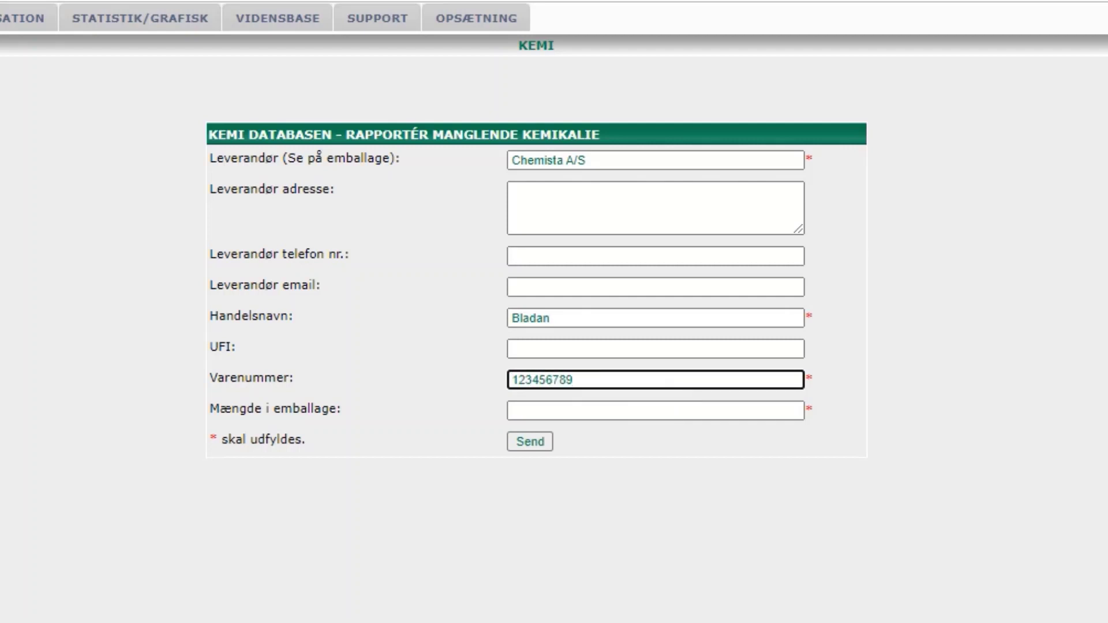
left_click(568, 411)
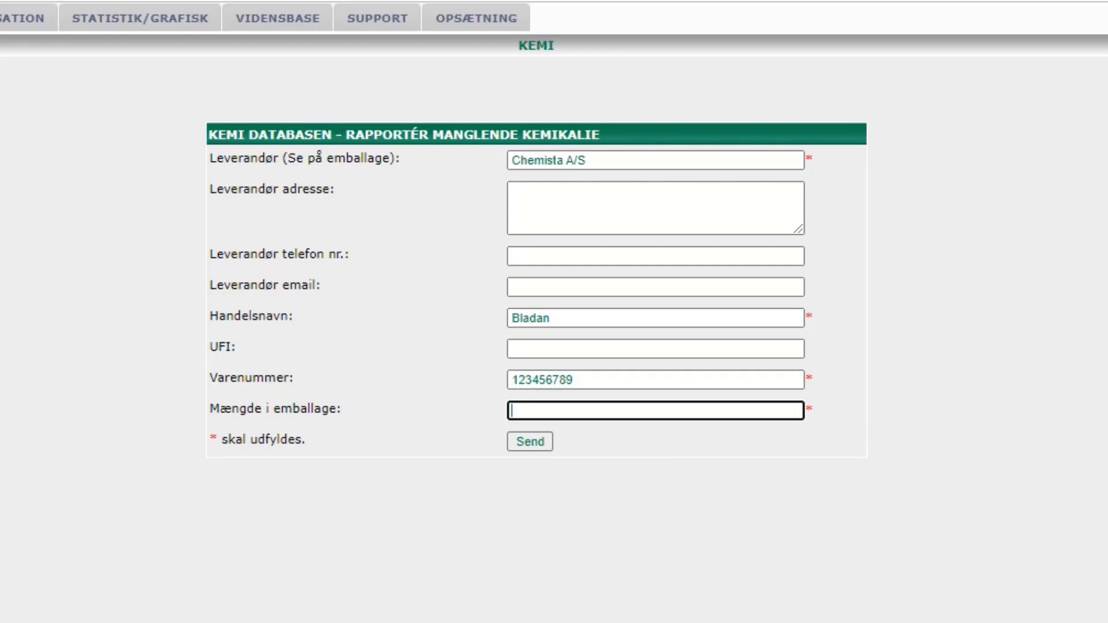
type("5 kg spand")
- Send the missing-chemical report for Bladan
left_click(530, 441)
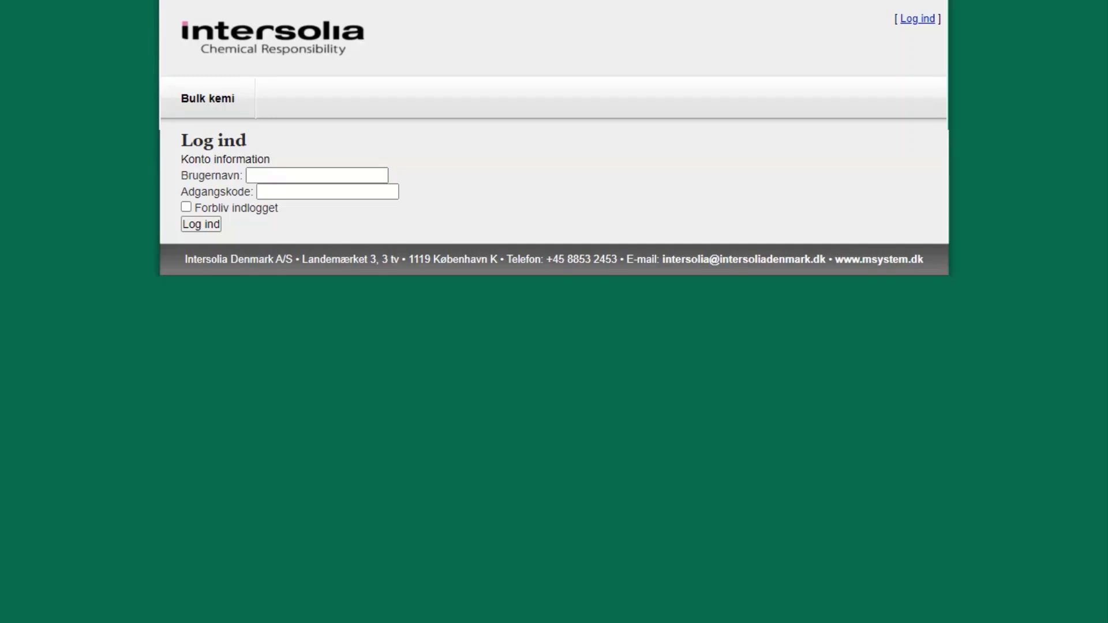
mouse_move(519, 2)
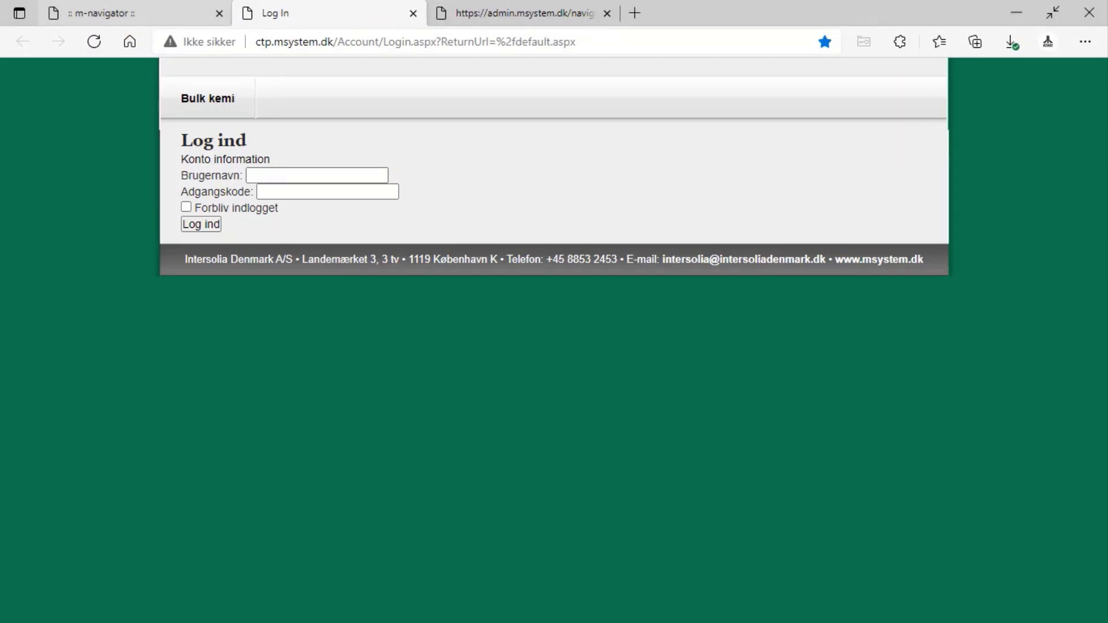
- Switch back to the m-navigator browser tab and open its welcome page
left_click(133, 13)
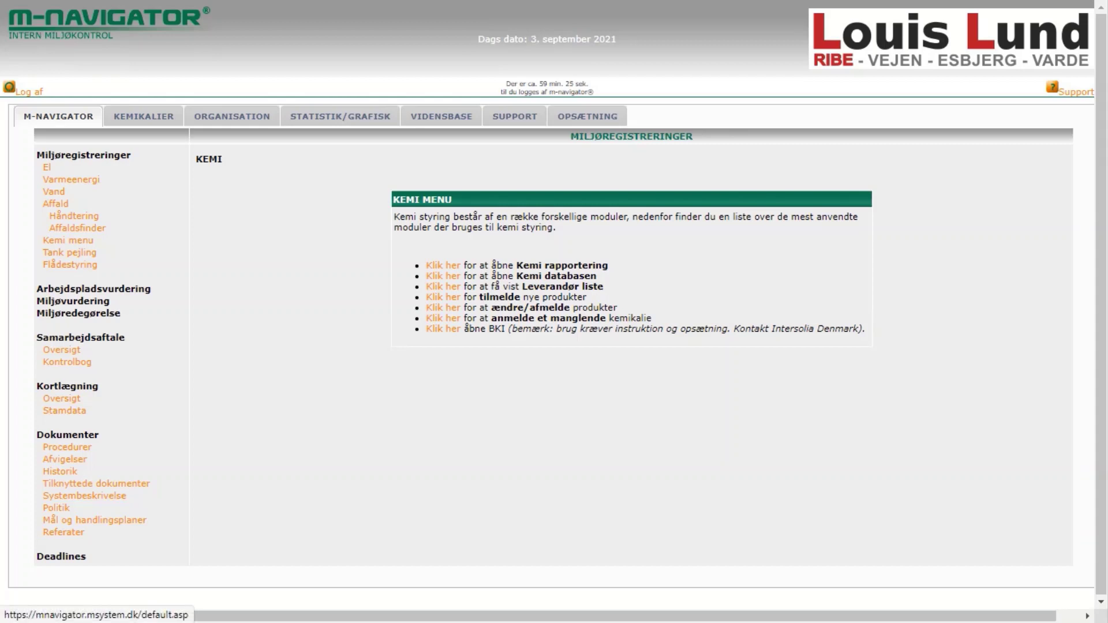
left_click(58, 116)
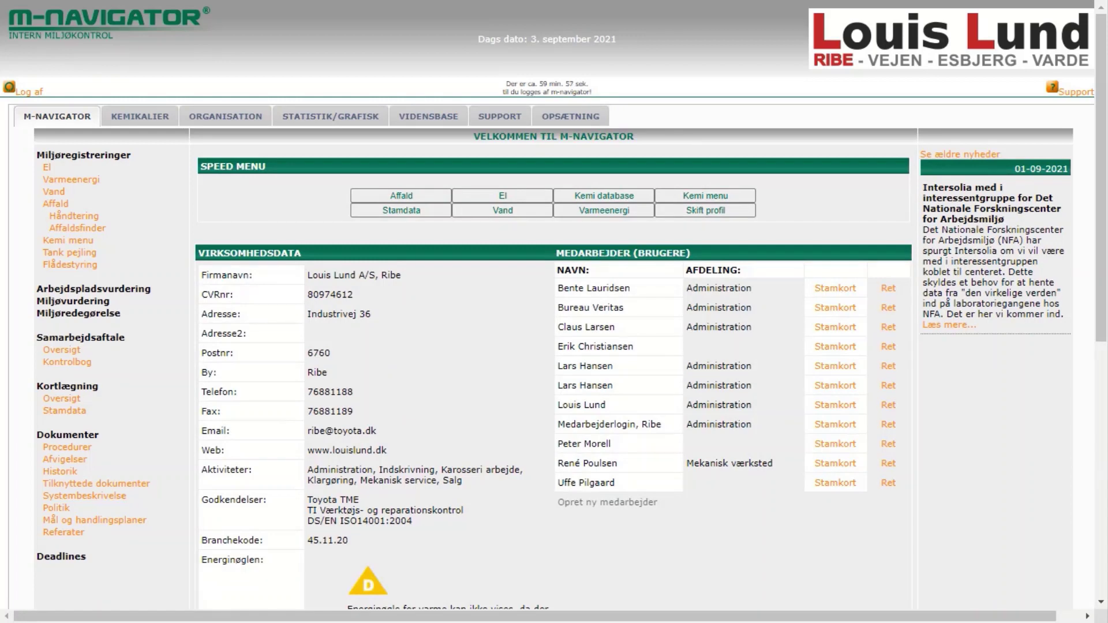